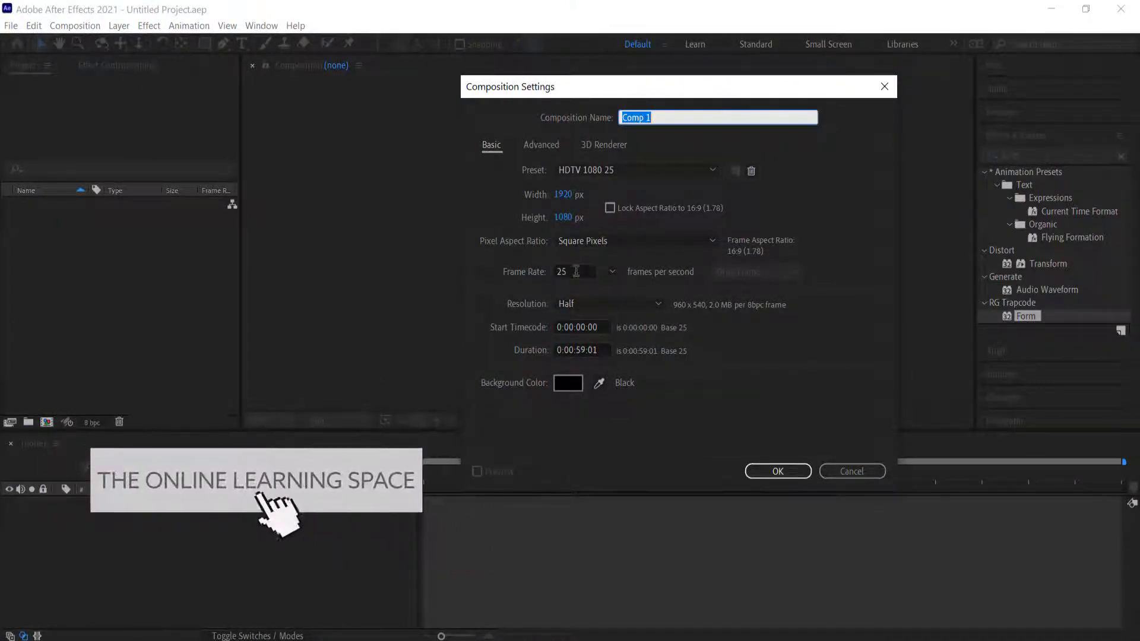
Step: Keep the HDTV 1080 25 preset and set Comp 1's duration to 0:00:59:01
{"action": "left_click", "coordinate": [582, 349]}
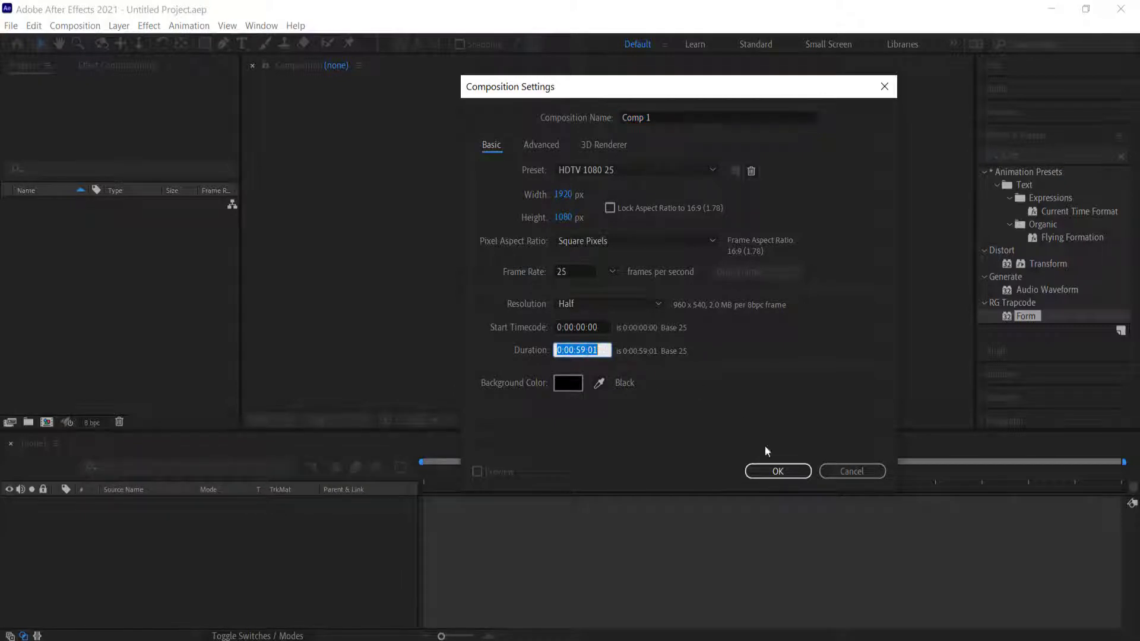
{"action": "left_click", "coordinate": [777, 472]}
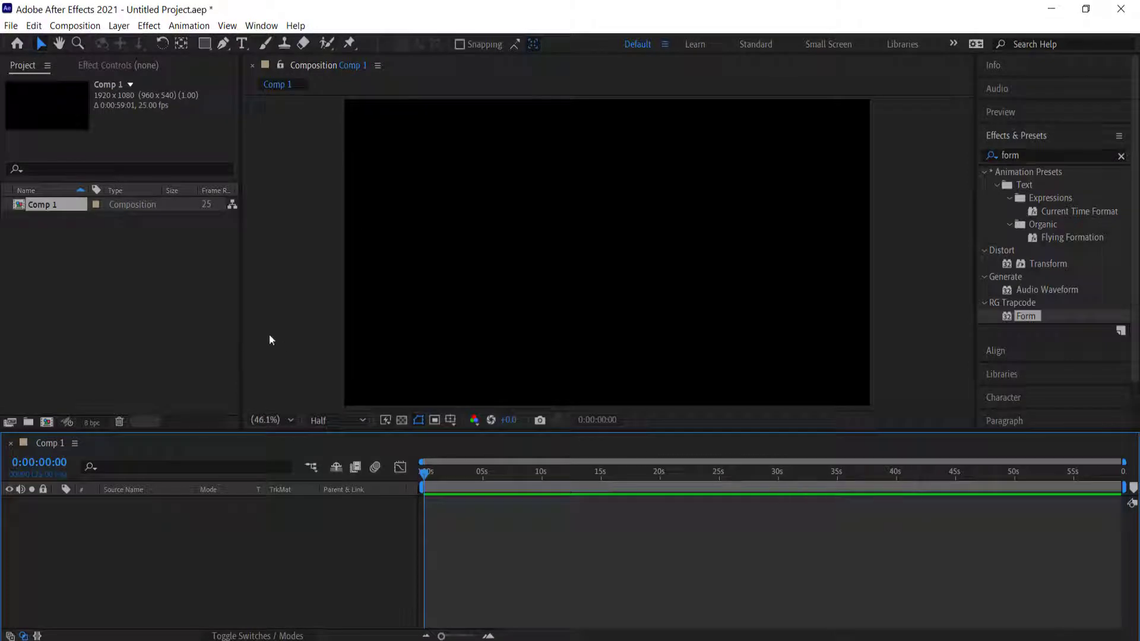
Step: Add Dark Gray Solid 1 to Comp 1 and apply Trapcode Form to it
{"action": "right_click", "coordinate": [232, 518]}
{"action": "mouse_move", "coordinate": [333, 356]}
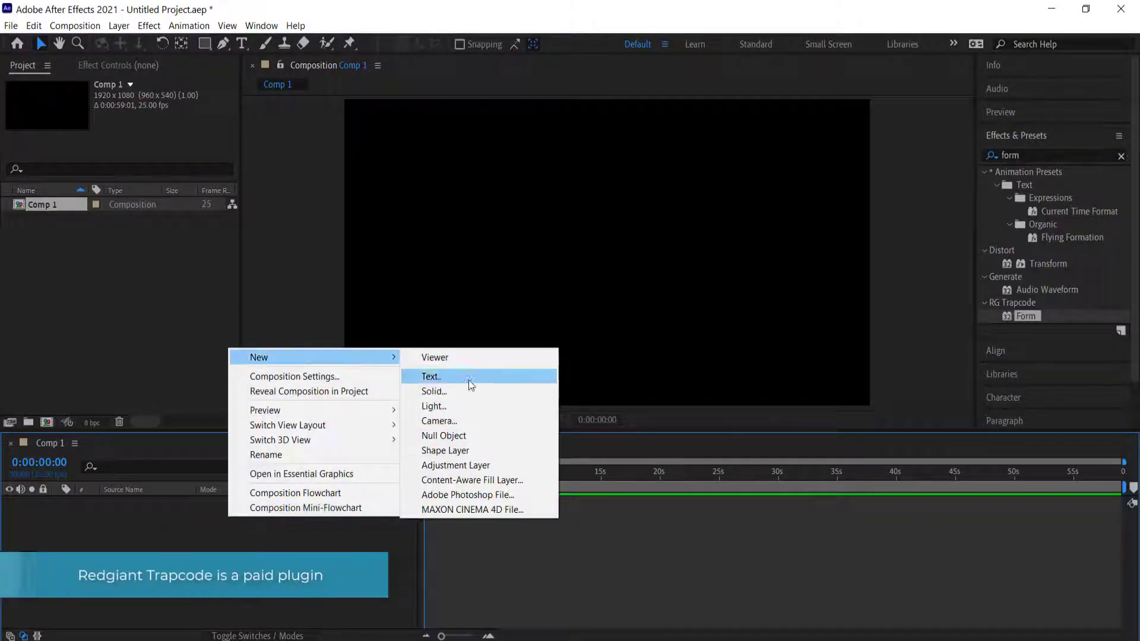
{"action": "left_click", "coordinate": [464, 389]}
{"action": "left_click", "coordinate": [886, 541]}
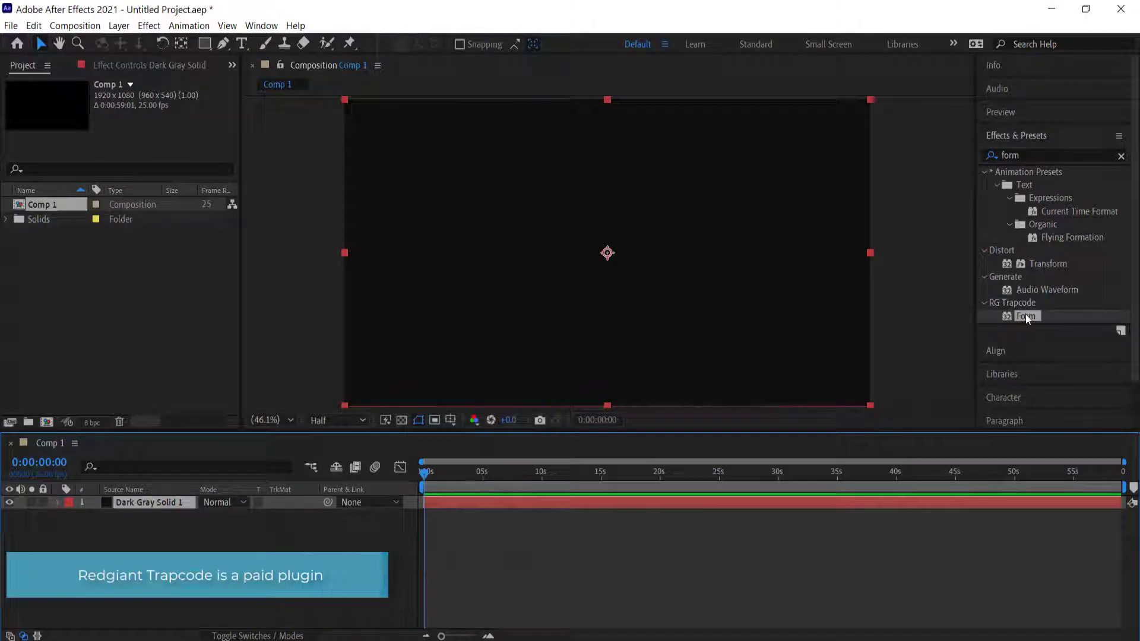
{"action": "left_click_drag", "start_coordinate": [1023, 316], "coordinate": [146, 503]}
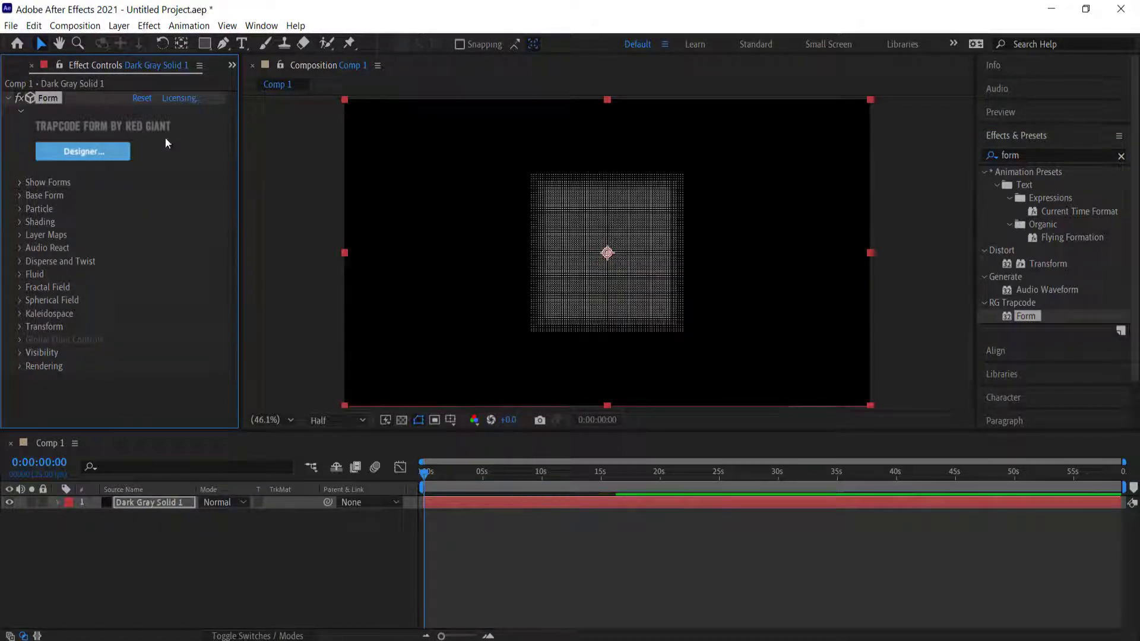
{"action": "left_click", "coordinate": [82, 152]}
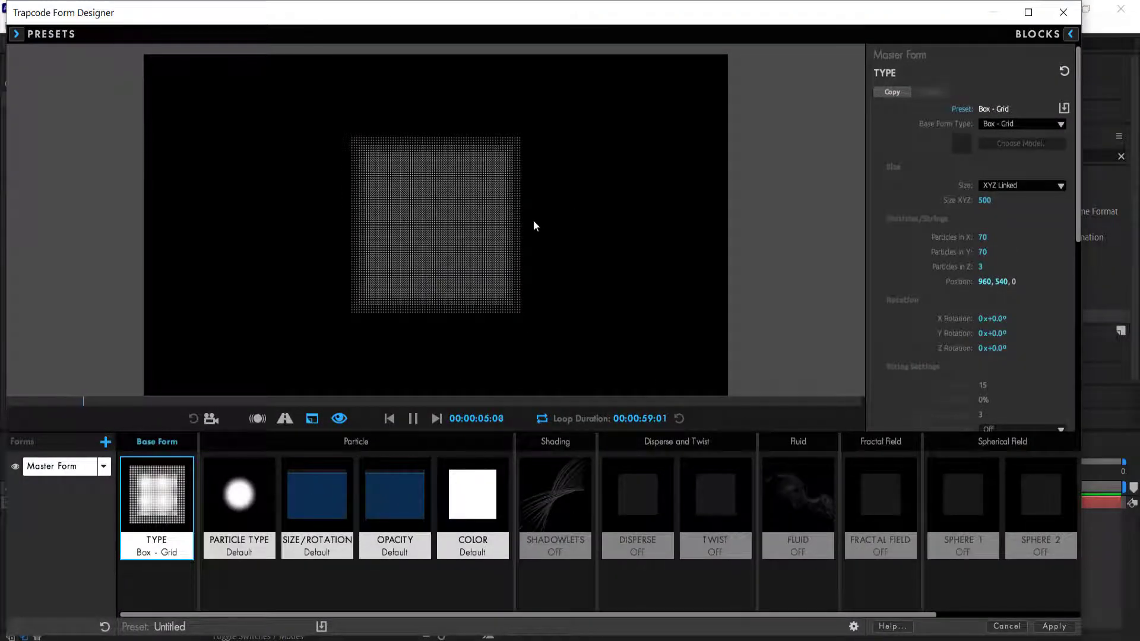
Step: Preview the Basics presets Plasma Thing 3 and Plasma Thing 5 on the form
{"action": "left_click", "coordinate": [17, 34]}
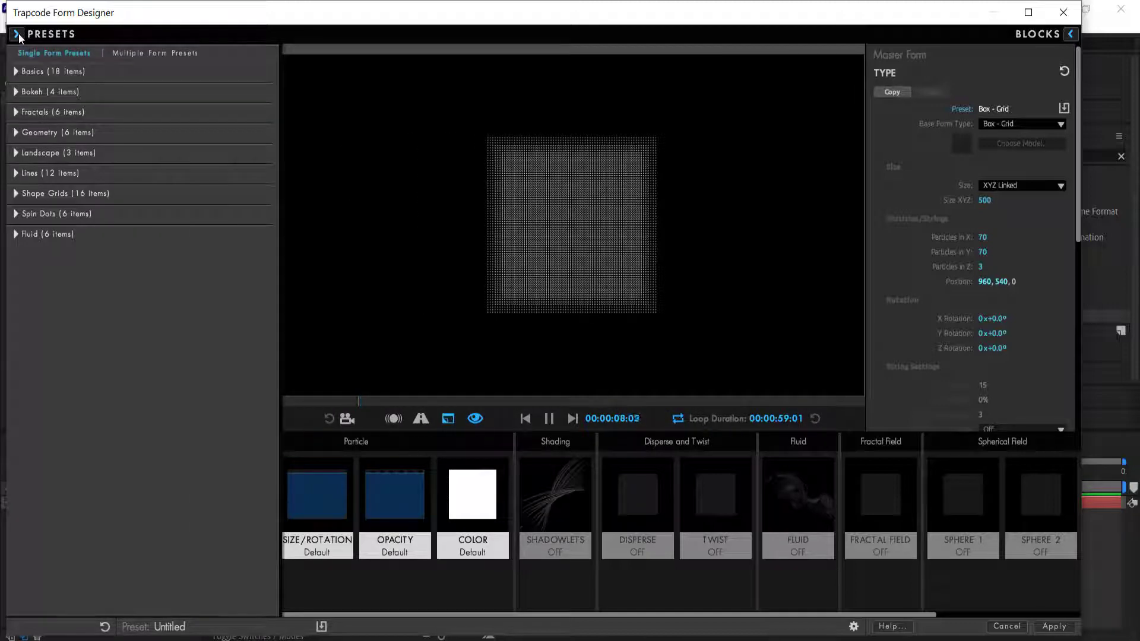
{"action": "left_click", "coordinate": [16, 70]}
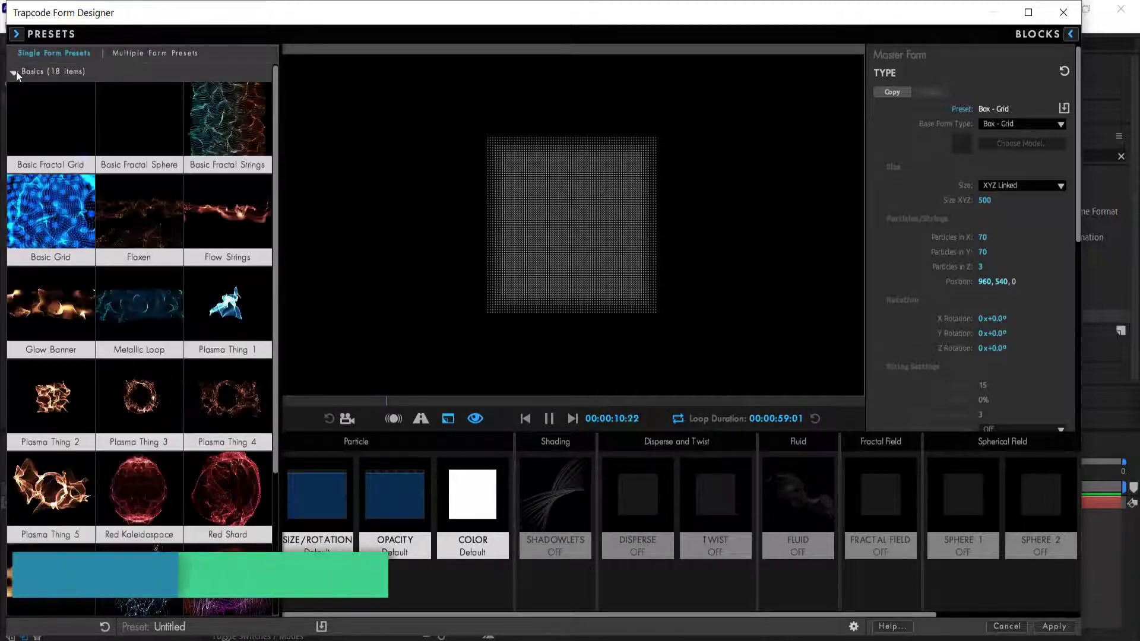
{"action": "left_click", "coordinate": [153, 406]}
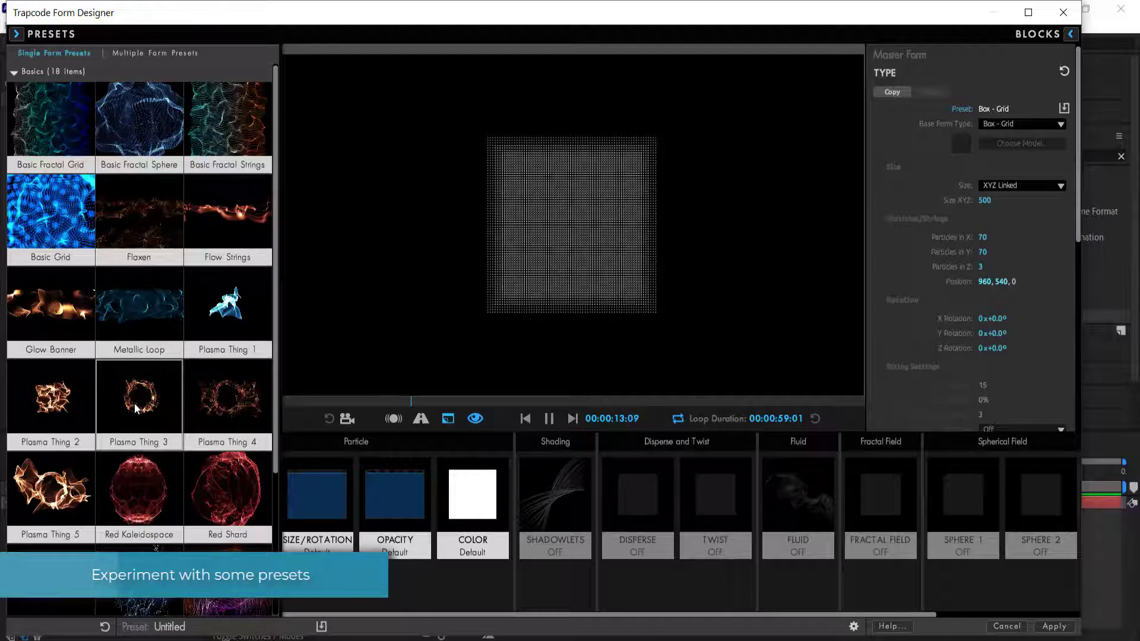
{"action": "left_click", "coordinate": [17, 34]}
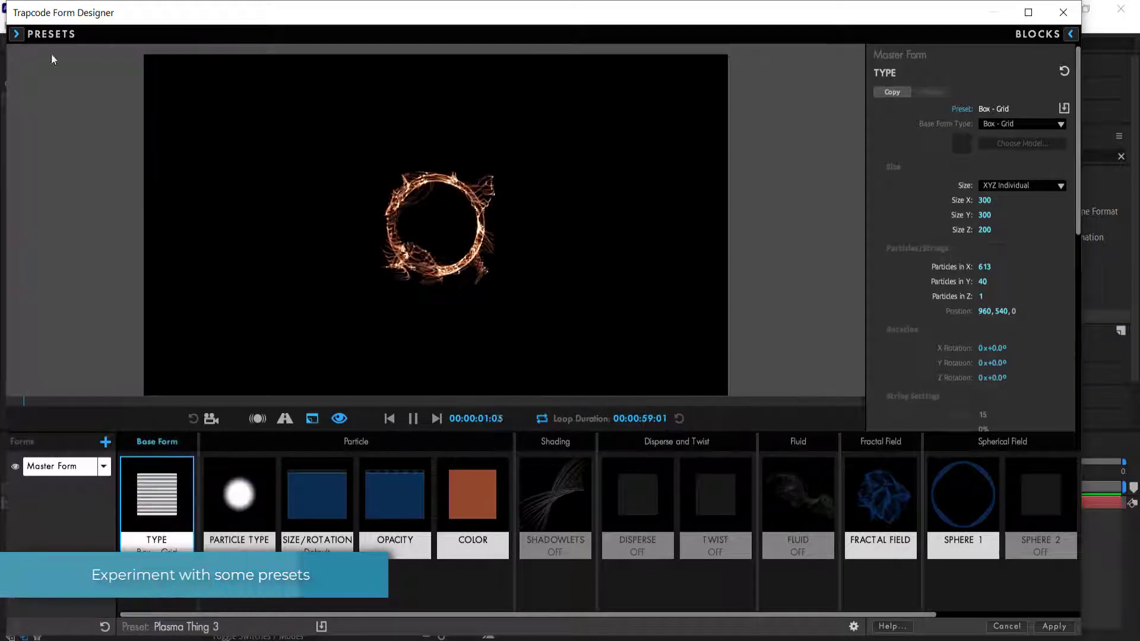
{"action": "left_click", "coordinate": [17, 33]}
{"action": "scroll", "coordinate": [106, 505], "scroll_direction": "down", "scroll_amount": 1}
{"action": "left_click", "coordinate": [68, 466]}
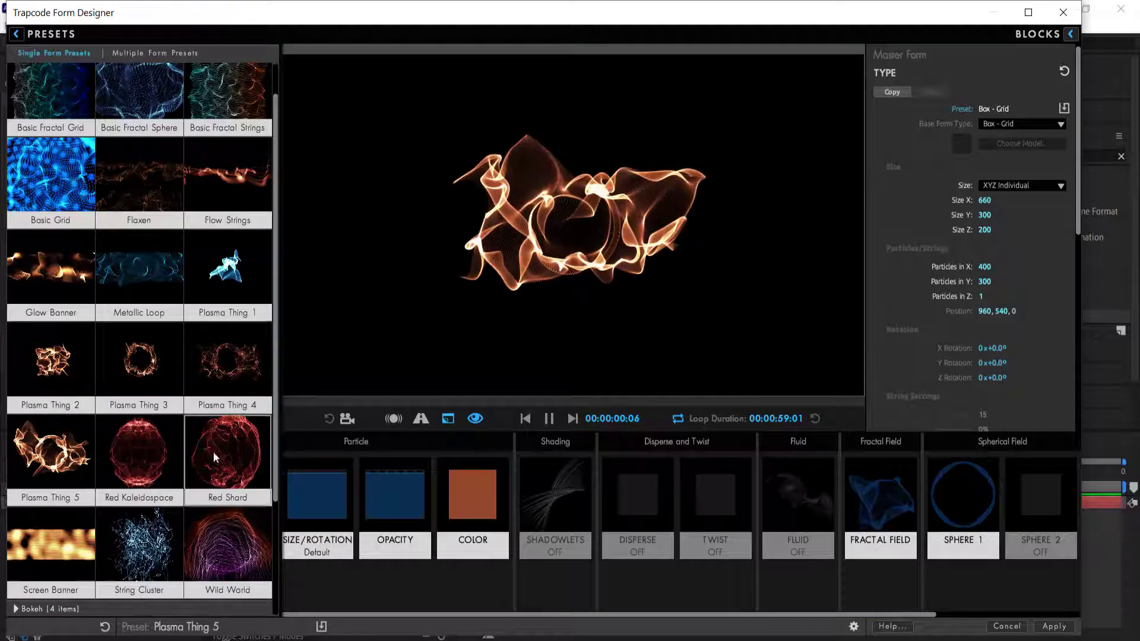
Step: Try the Wild World, String Cluster and Bokeh Purple presets
{"action": "scroll", "coordinate": [236, 518], "scroll_direction": "down", "scroll_amount": 1}
{"action": "left_click", "coordinate": [236, 518]}
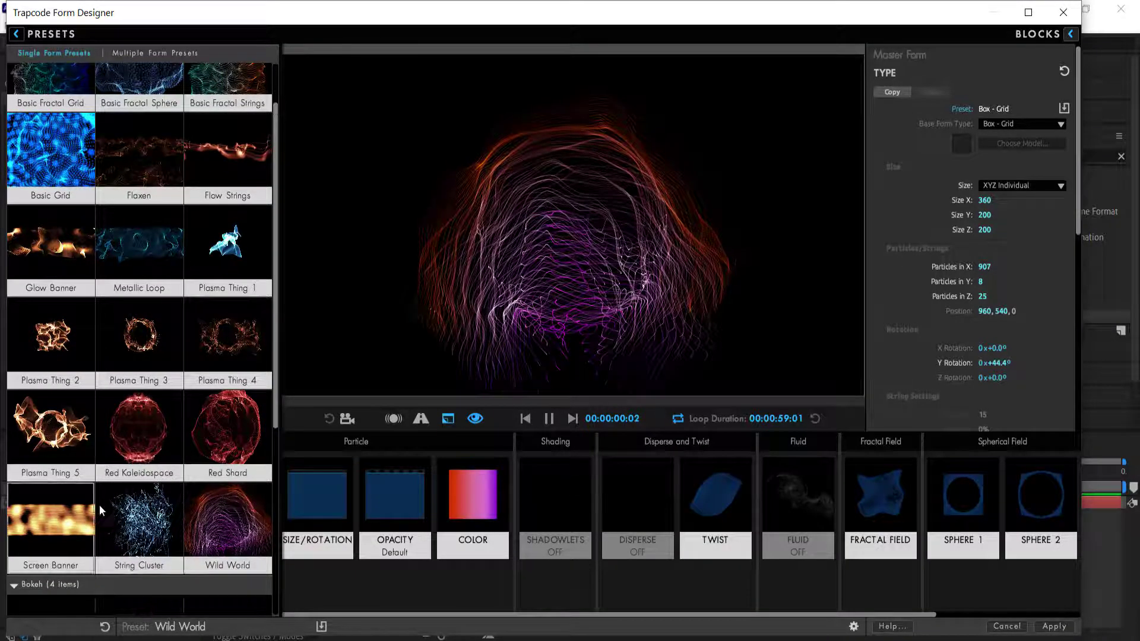
{"action": "left_click", "coordinate": [147, 524]}
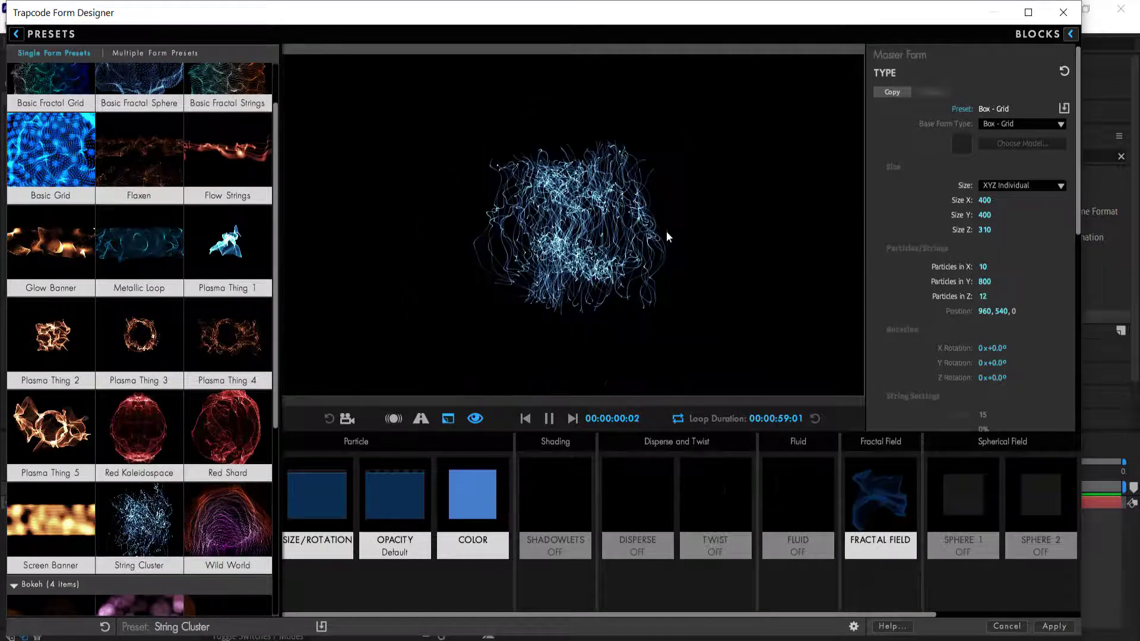
{"action": "scroll", "coordinate": [127, 518], "scroll_direction": "down", "scroll_amount": 4}
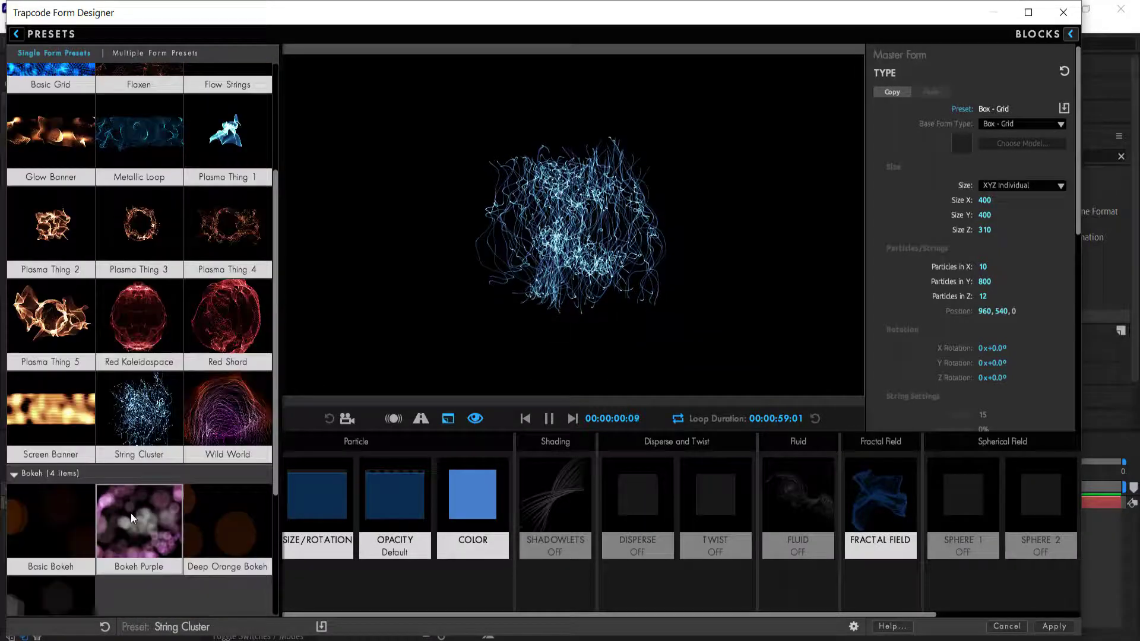
{"action": "left_click", "coordinate": [153, 508]}
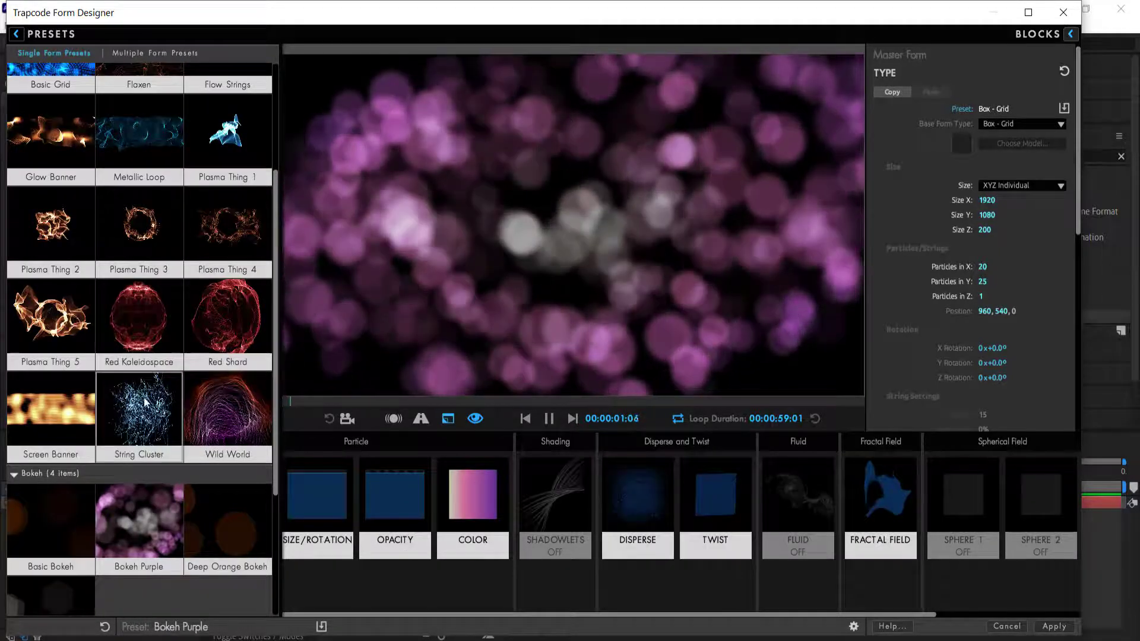
Step: Load the Flight Plasma preset under Fractals and collapse the presets panel
{"action": "scroll", "coordinate": [138, 464], "scroll_direction": "down", "scroll_amount": 2}
{"action": "scroll", "coordinate": [139, 464], "scroll_direction": "down", "scroll_amount": 2}
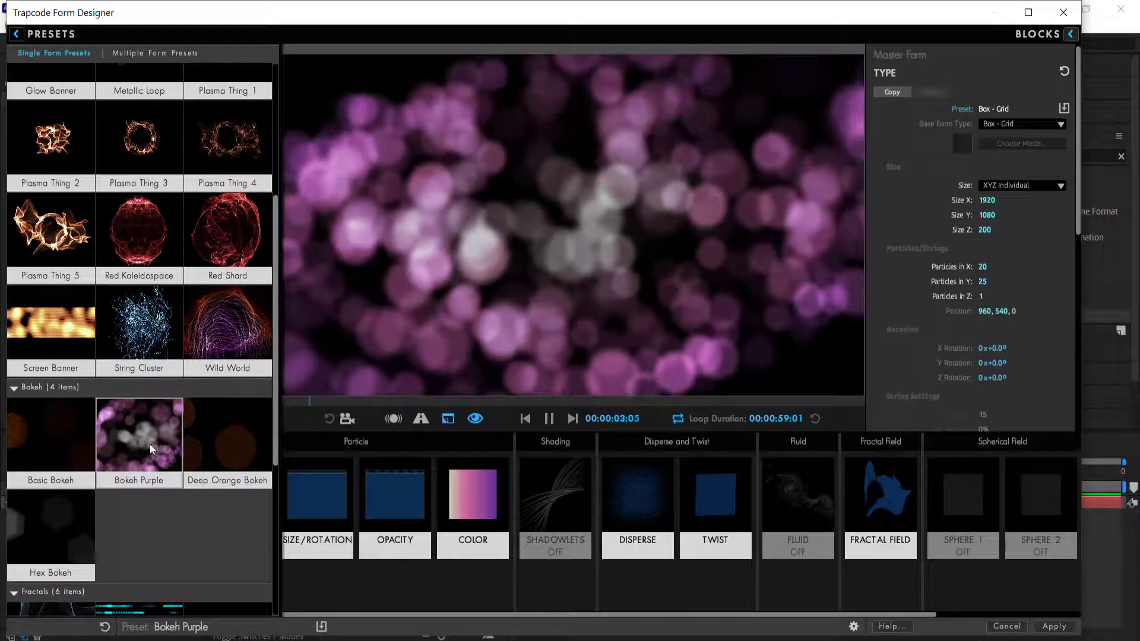
{"action": "scroll", "coordinate": [146, 462], "scroll_direction": "down", "scroll_amount": 1}
{"action": "scroll", "coordinate": [143, 469], "scroll_direction": "down", "scroll_amount": 3}
{"action": "left_click", "coordinate": [229, 538]}
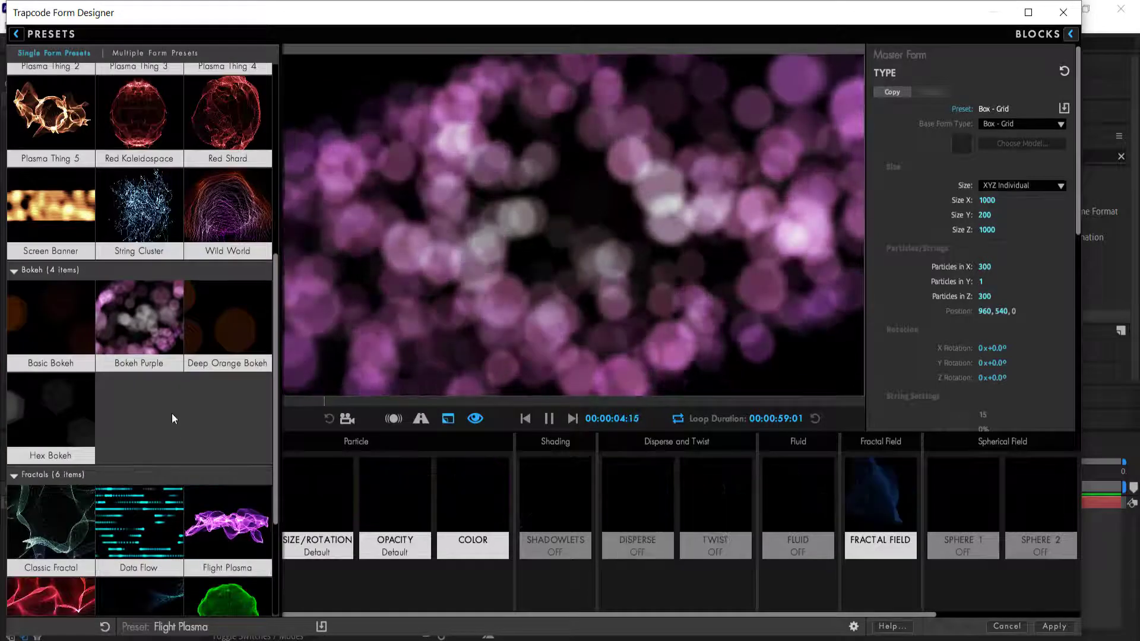
{"action": "scroll", "coordinate": [172, 413], "scroll_direction": "down", "scroll_amount": 4}
{"action": "scroll", "coordinate": [137, 374], "scroll_direction": "up", "scroll_amount": 3}
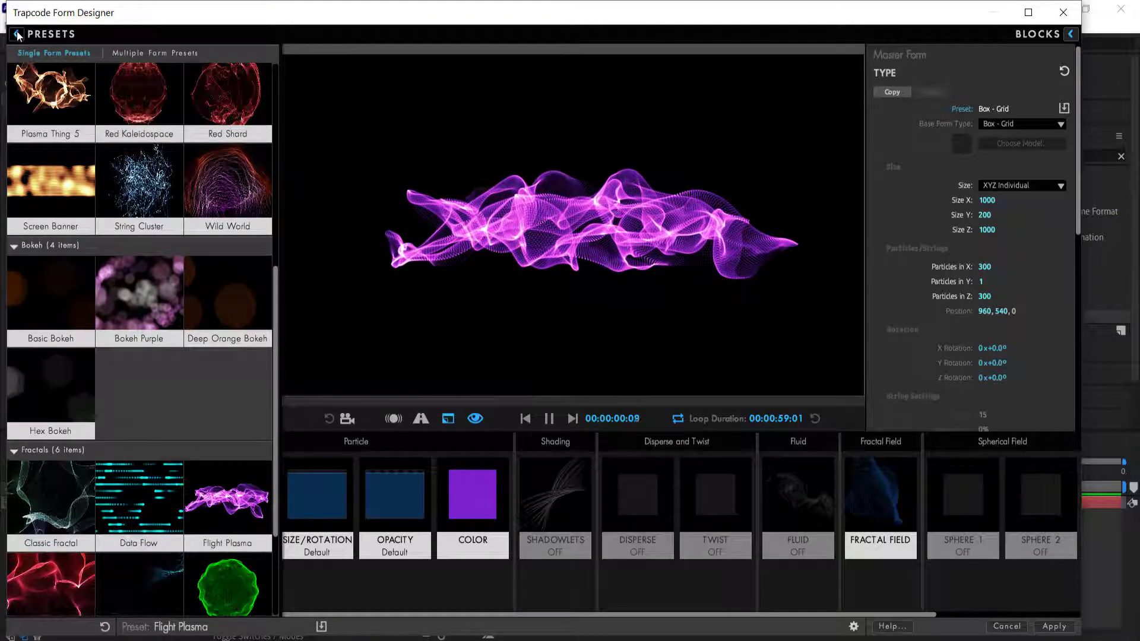
{"action": "left_click", "coordinate": [16, 34]}
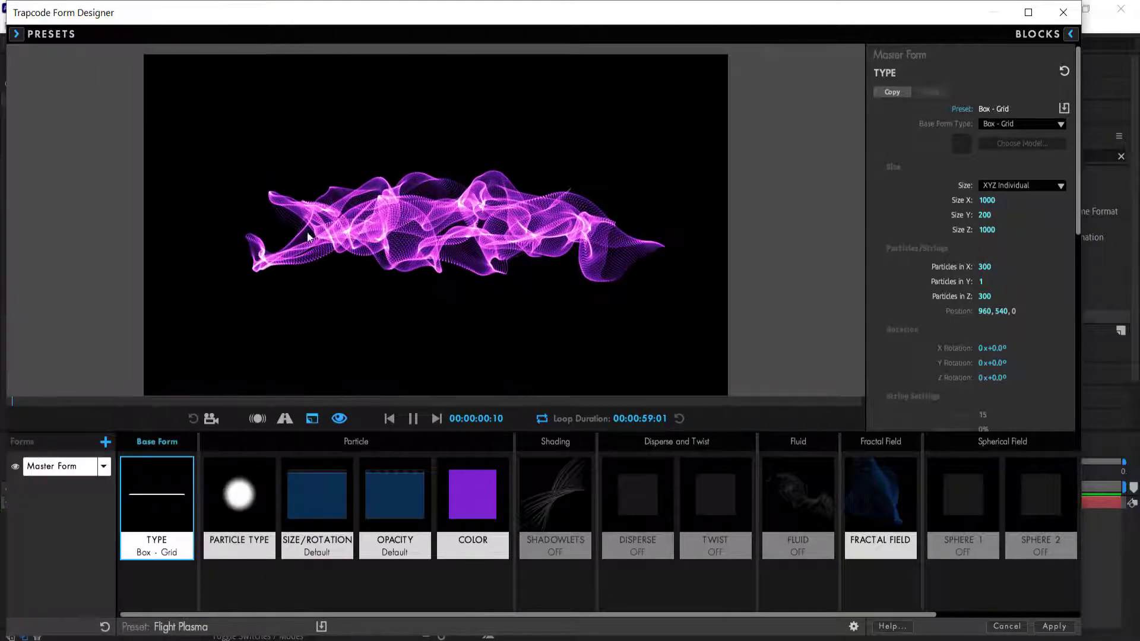
{"action": "left_click", "coordinate": [797, 553]}
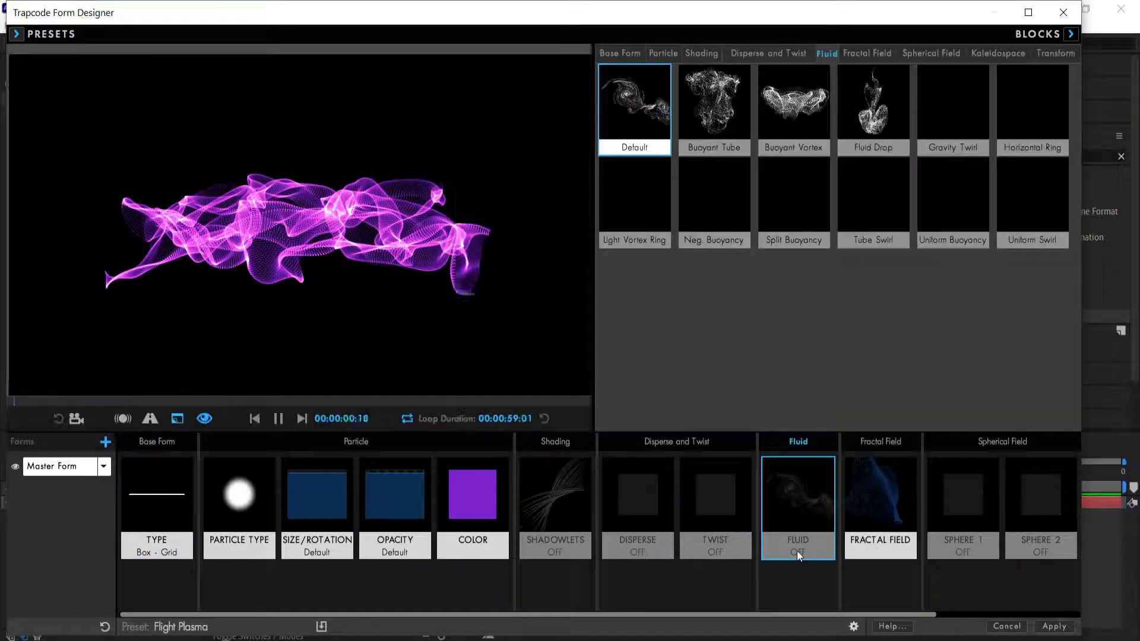
Step: Preview the Light Vortex Ring, Neg. Buoyancy and Tube Swirl fluid presets, then cancel the Designer
{"action": "left_click", "coordinate": [639, 209]}
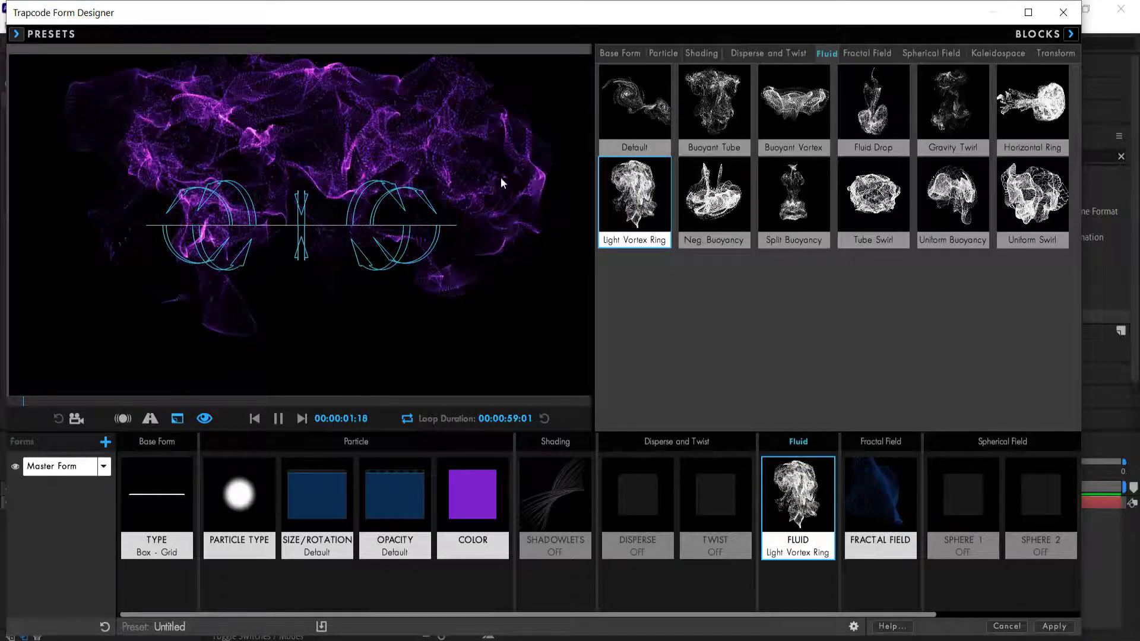
{"action": "left_click", "coordinate": [714, 199]}
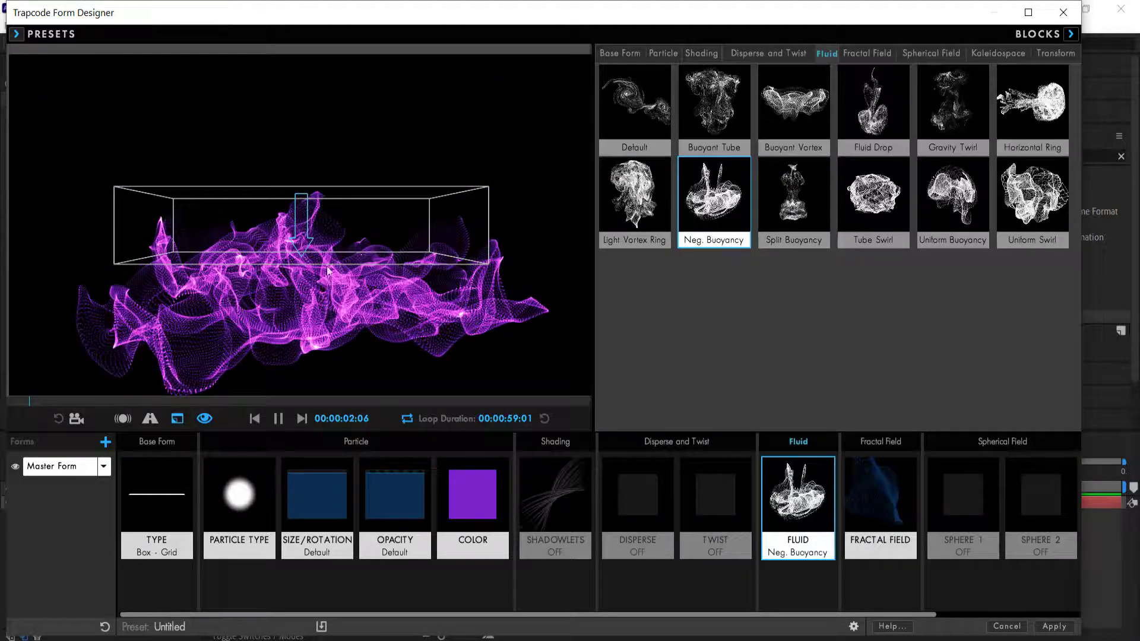
{"action": "left_click", "coordinate": [873, 199]}
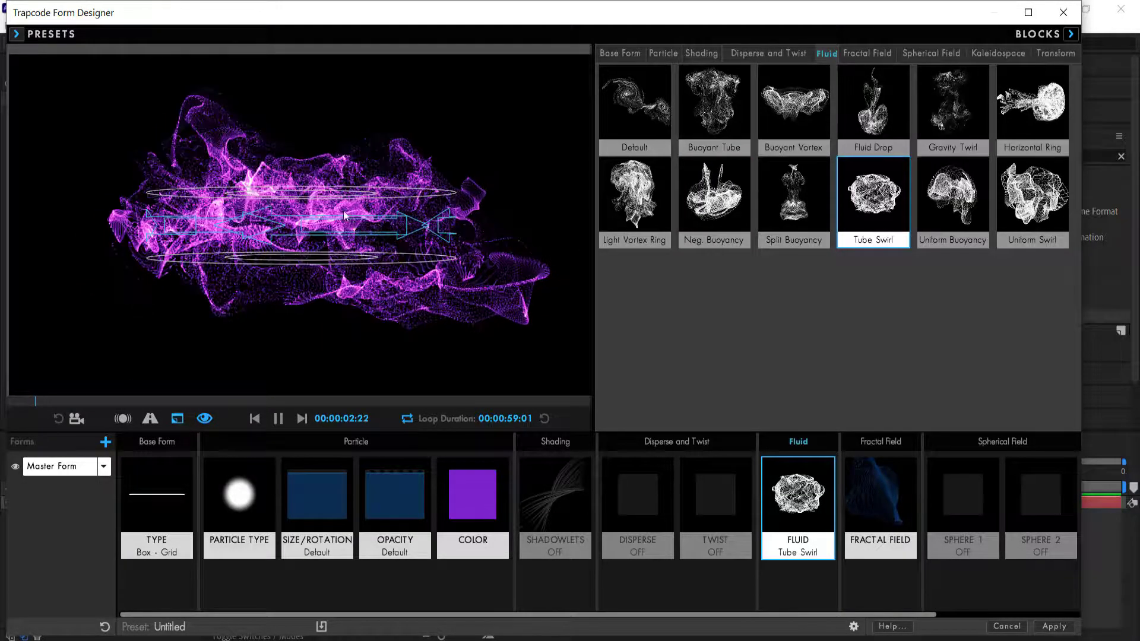
{"action": "left_click", "coordinate": [1008, 627]}
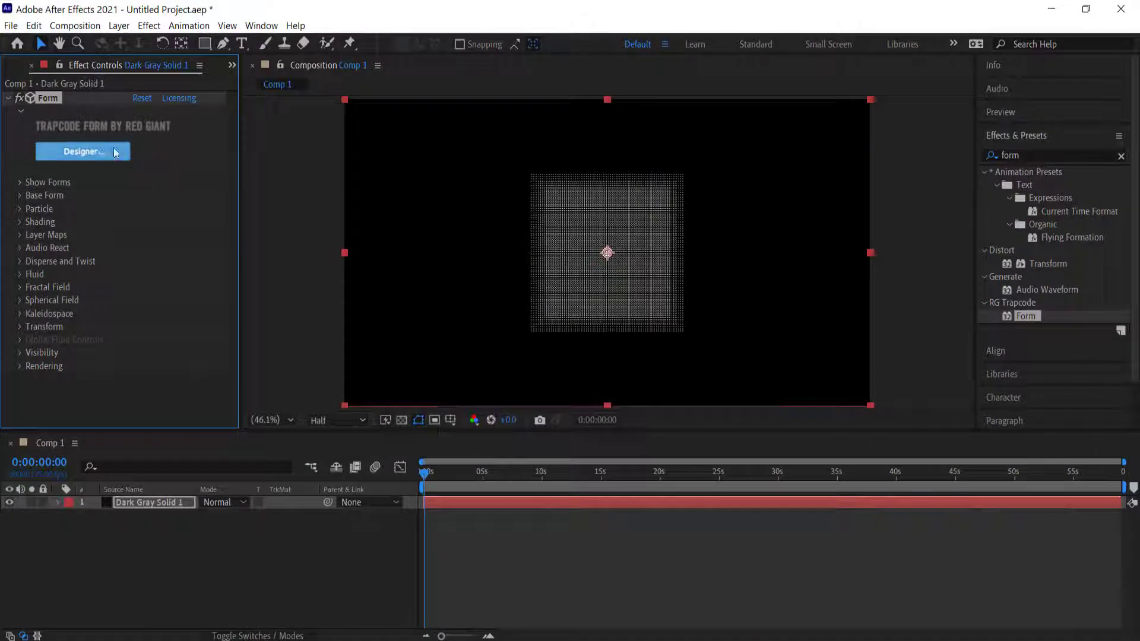
Step: Add Camera 1 to Comp 1 and orbit it to view the grid in 3D
{"action": "right_click", "coordinate": [295, 523]}
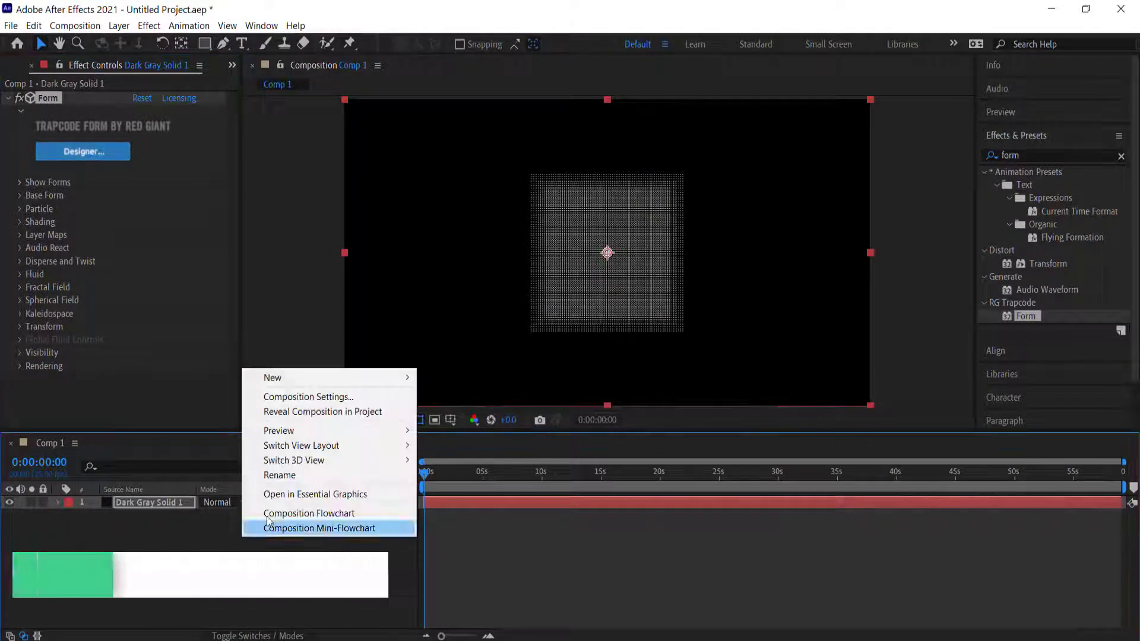
{"action": "mouse_move", "coordinate": [291, 377]}
{"action": "left_click", "coordinate": [523, 443]}
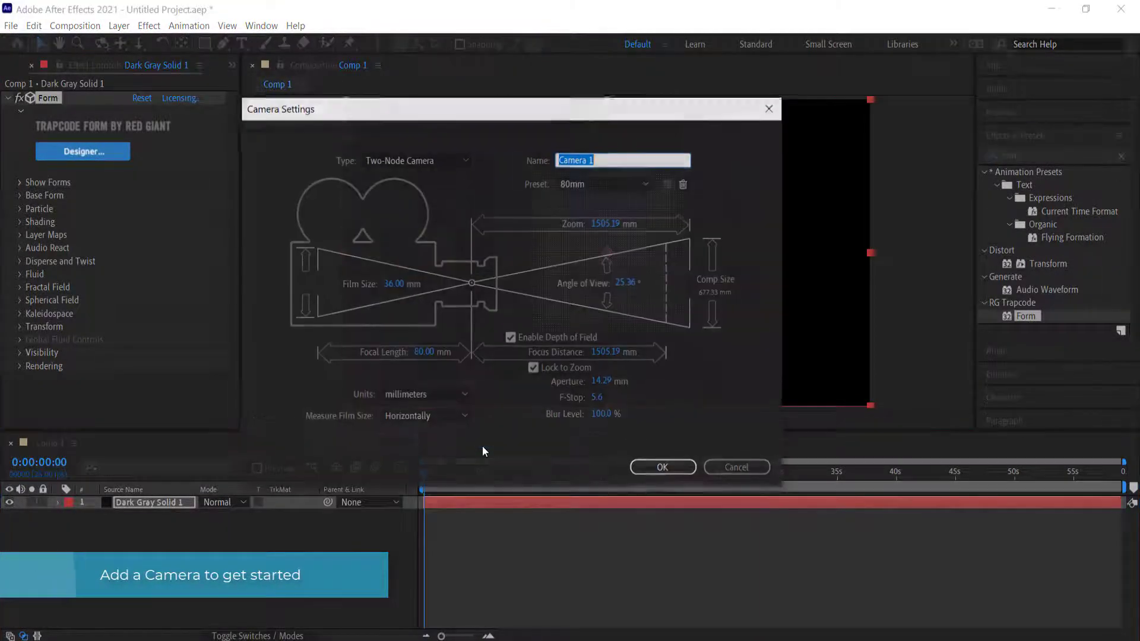
{"action": "left_click", "coordinate": [660, 469]}
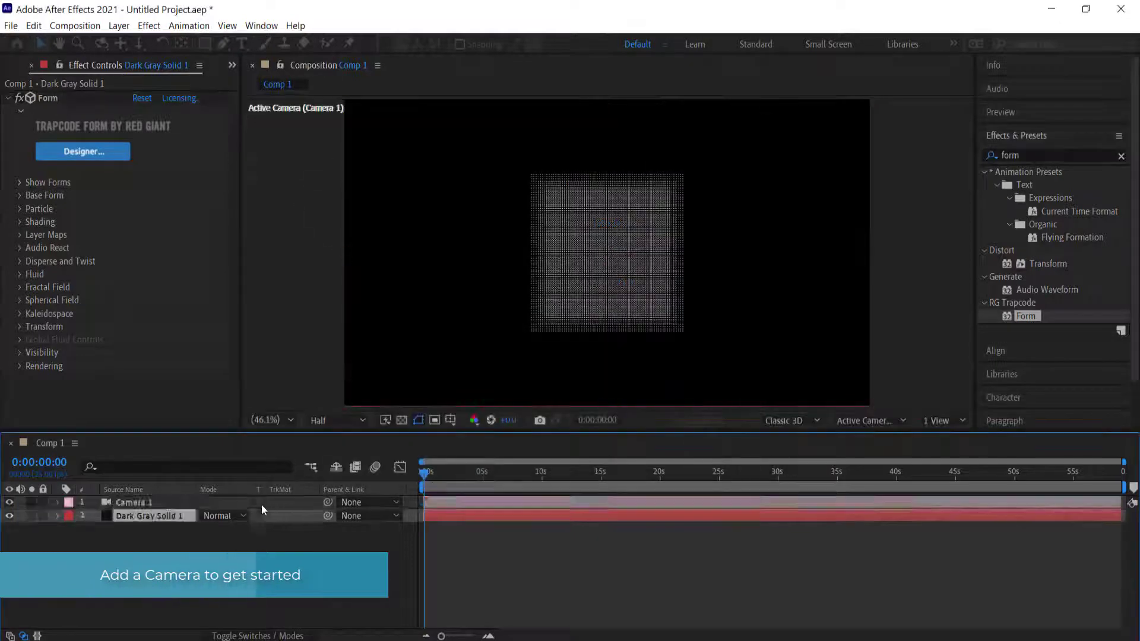
{"action": "left_click", "coordinate": [100, 47]}
{"action": "left_click_drag", "start_coordinate": [593, 248], "coordinate": [547, 295]}
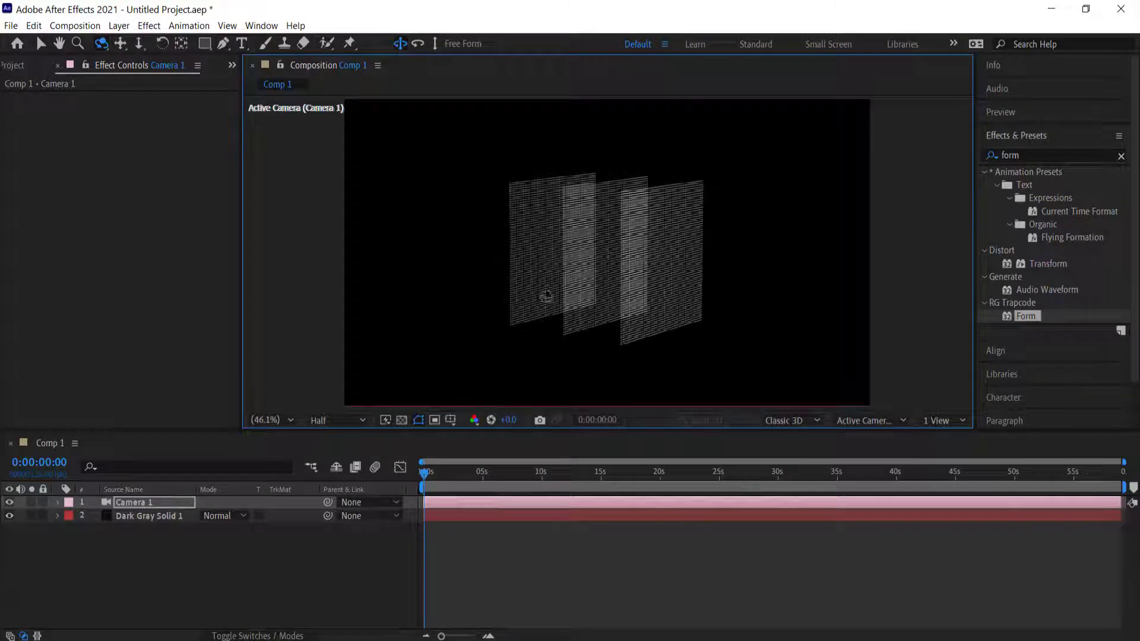
Step: Reopen Form Designer for Dark Gray Solid 1 with the Fluid block selected
{"action": "left_click", "coordinate": [166, 514]}
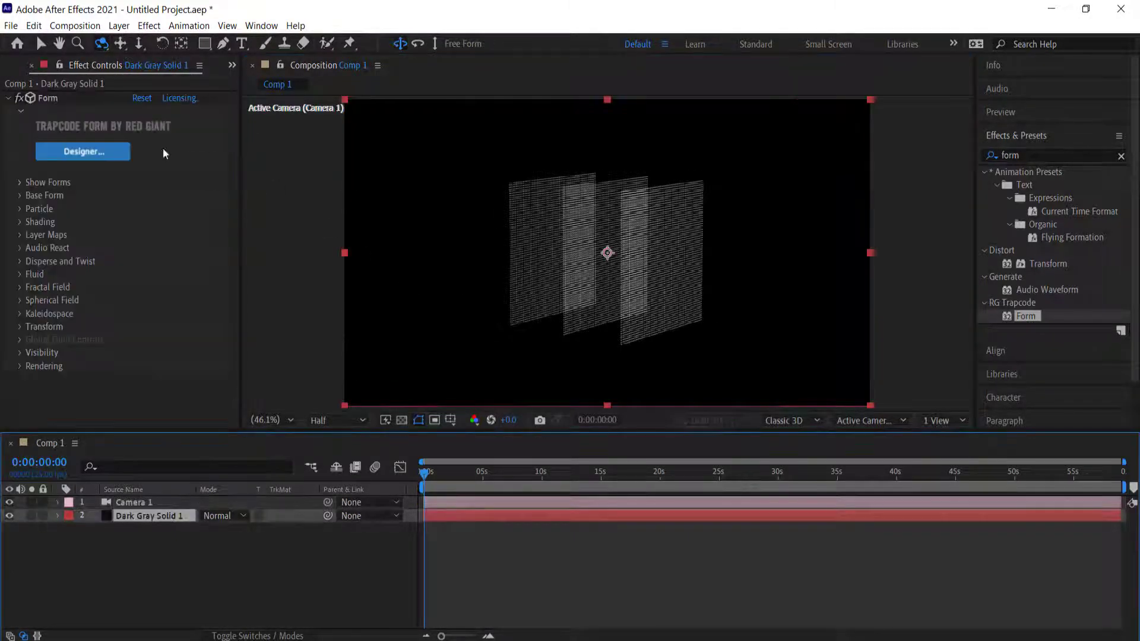
{"action": "left_click", "coordinate": [81, 152]}
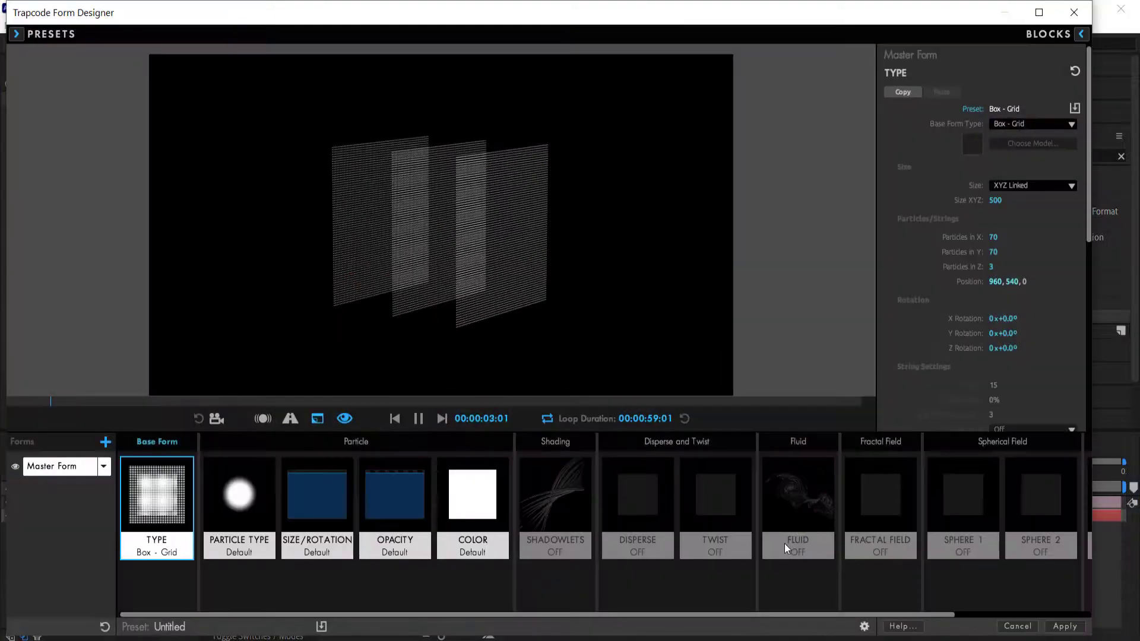
{"action": "left_click", "coordinate": [784, 542]}
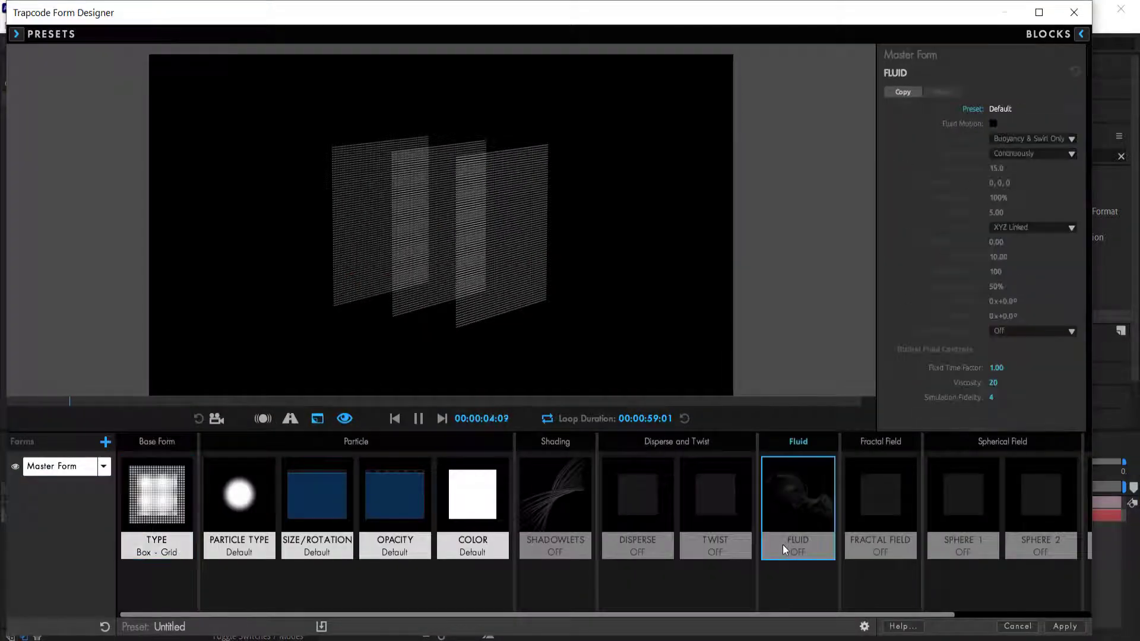
Step: Apply the Light Vortex Ring fluid preset and scrub the timeline to preview the particles
{"action": "left_click", "coordinate": [783, 543]}
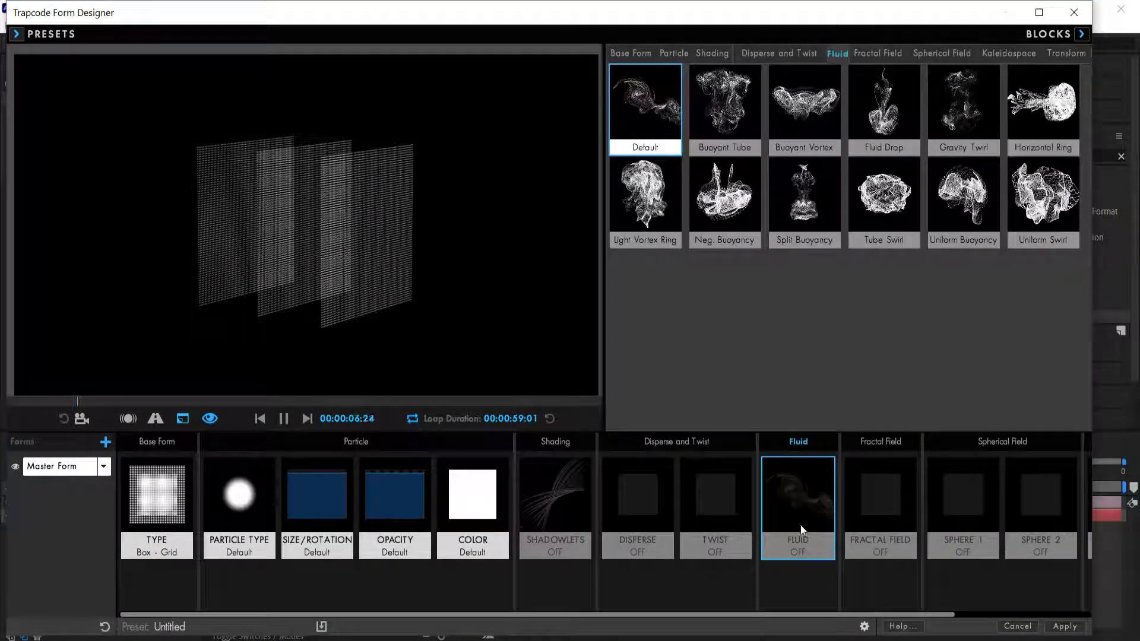
{"action": "left_click", "coordinate": [658, 198]}
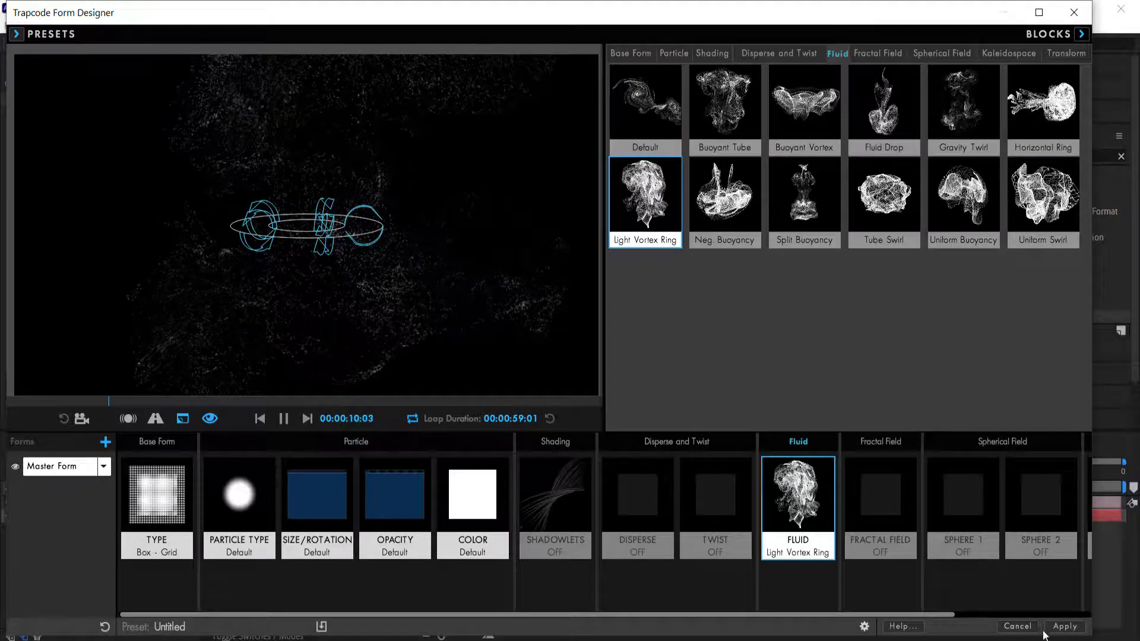
{"action": "left_click", "coordinate": [1063, 627]}
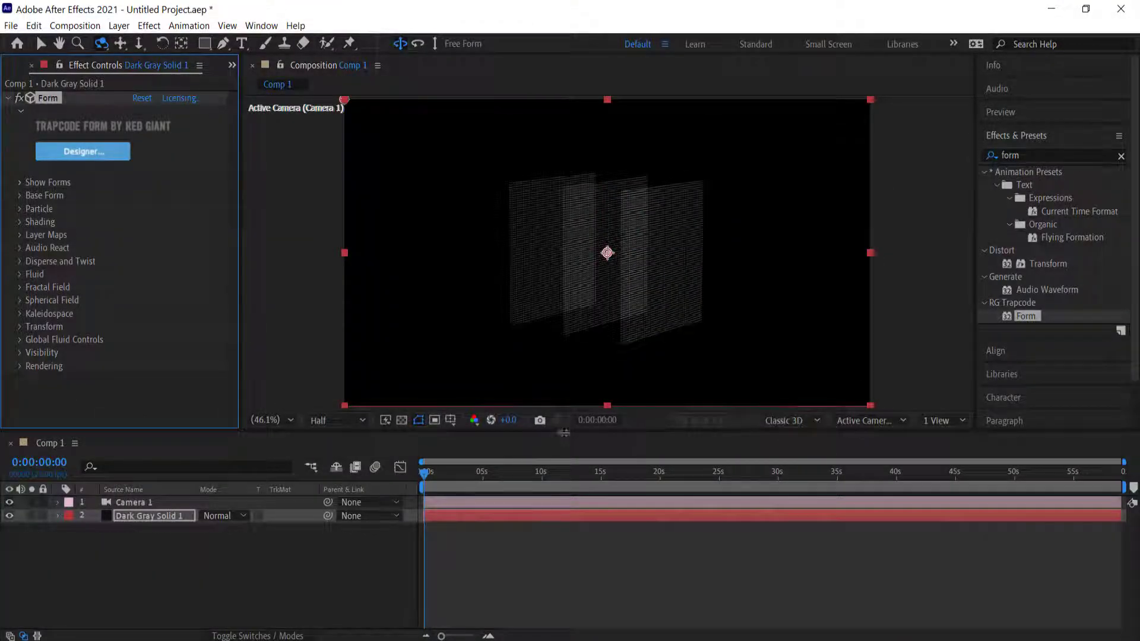
{"action": "left_click_drag", "start_coordinate": [440, 473], "coordinate": [486, 475]}
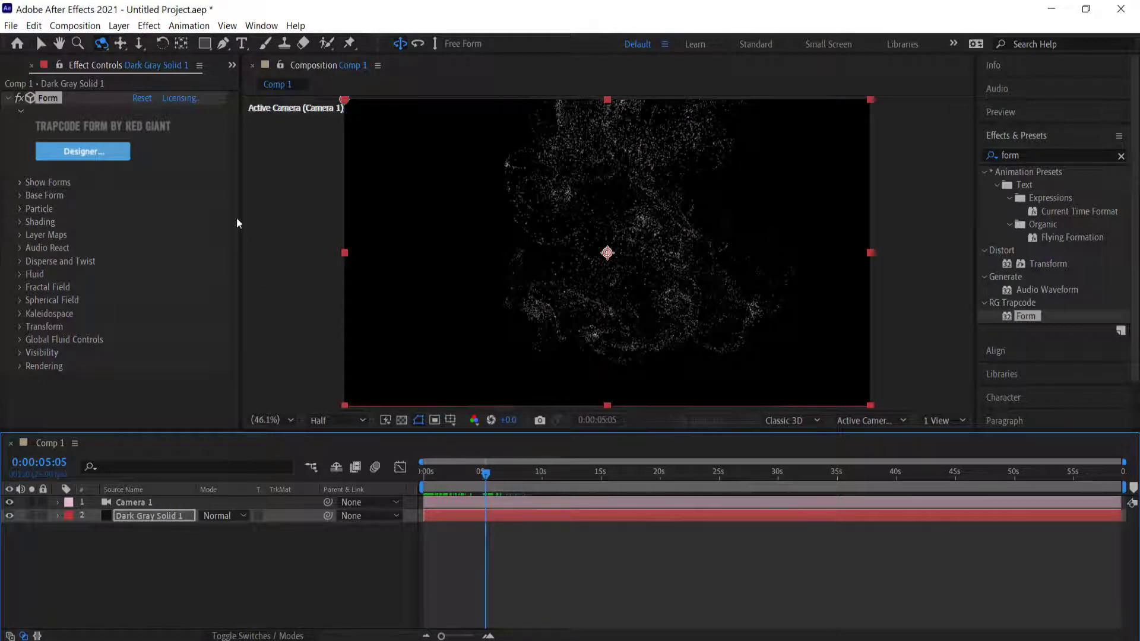
Step: Set Base Form to Box - Strings with Size set to XYZ Individual
{"action": "left_click", "coordinate": [19, 195]}
{"action": "left_click", "coordinate": [171, 209]}
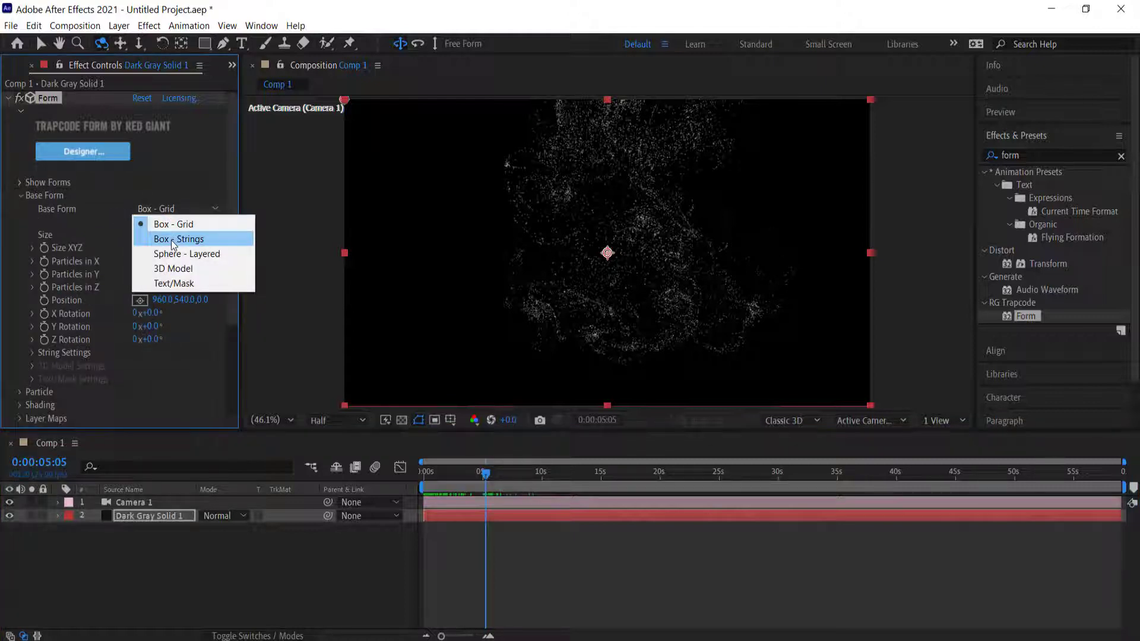
{"action": "left_click", "coordinate": [172, 240]}
{"action": "left_click", "coordinate": [170, 236]}
{"action": "left_click", "coordinate": [180, 264]}
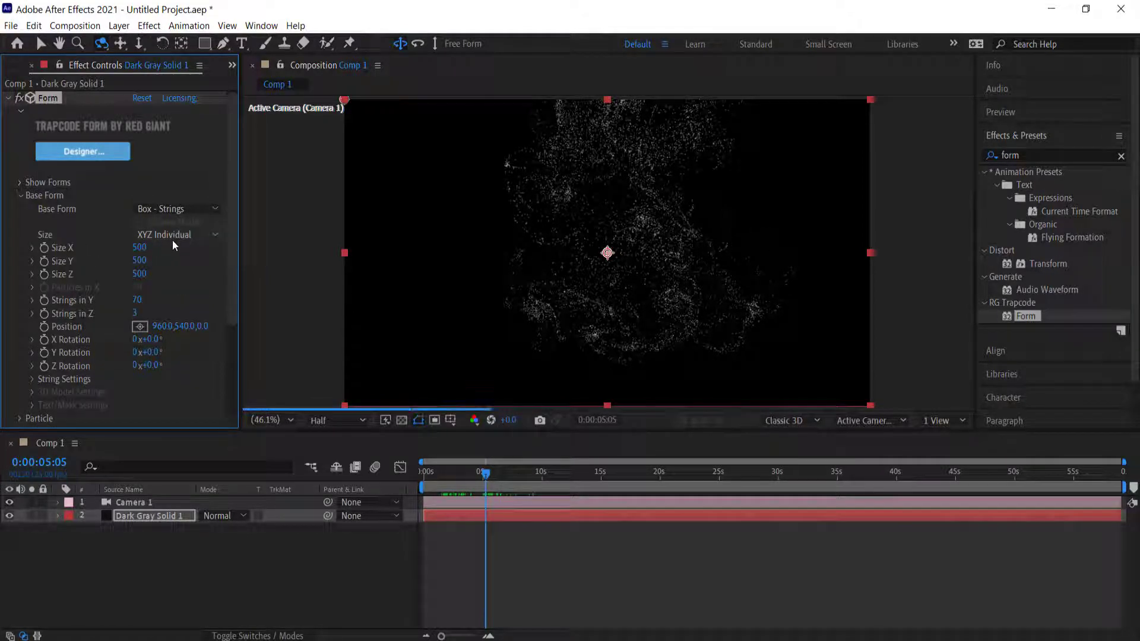
Step: Set Size Y to 400 and Strings in Y to 20
{"action": "left_click", "coordinate": [159, 258]}
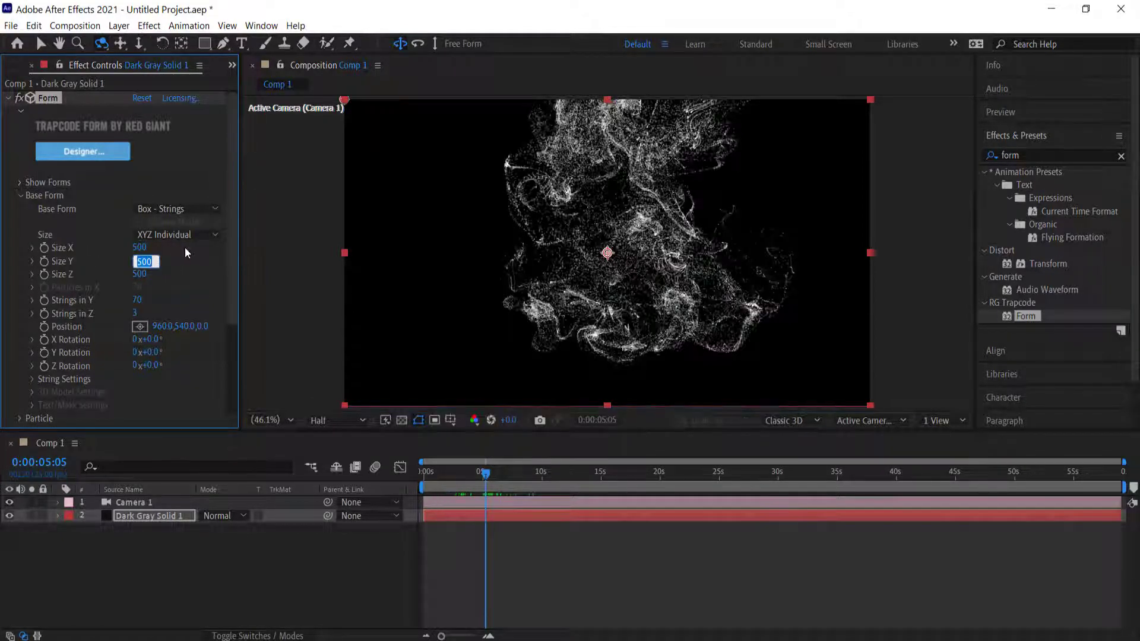
{"action": "type", "text": "400"}
{"action": "key", "text": "Return"}
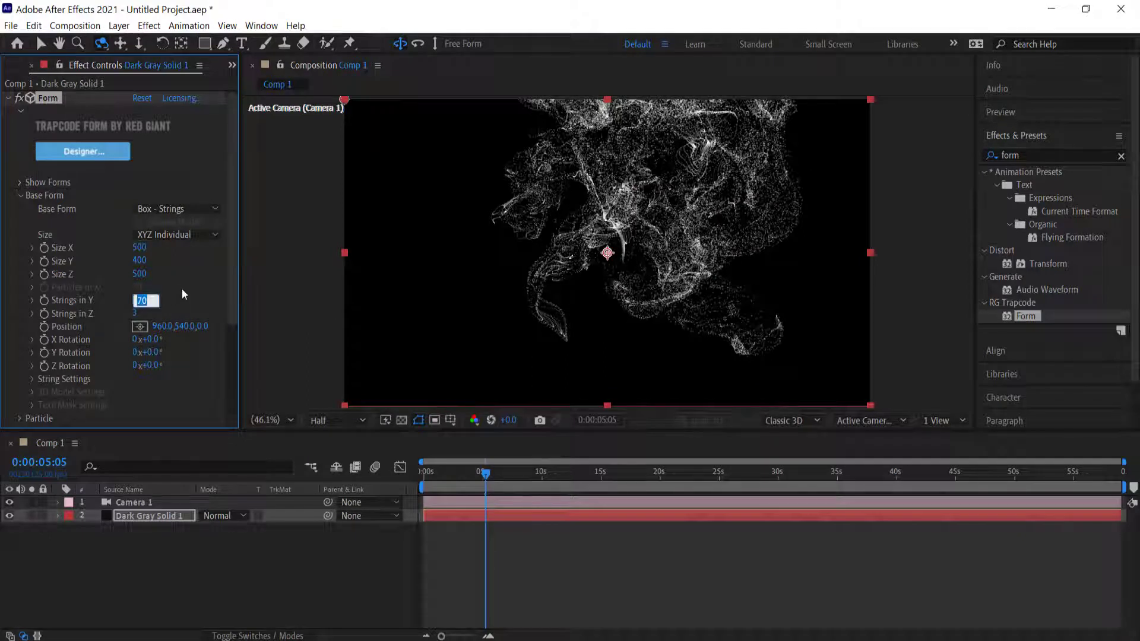
{"action": "type", "text": "20"}
{"action": "key", "text": "Return"}
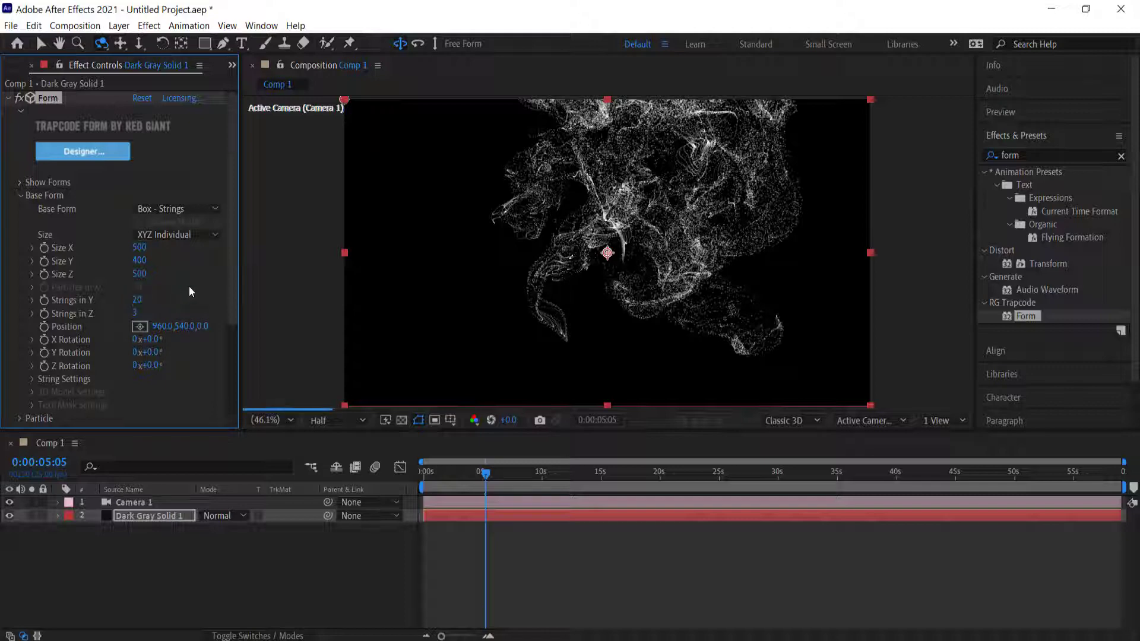
{"action": "left_click_drag", "start_coordinate": [236, 258], "coordinate": [236, 330]}
{"action": "left_click", "coordinate": [20, 297]}
{"action": "scroll", "coordinate": [44, 270], "scroll_direction": "down", "scroll_amount": 3}
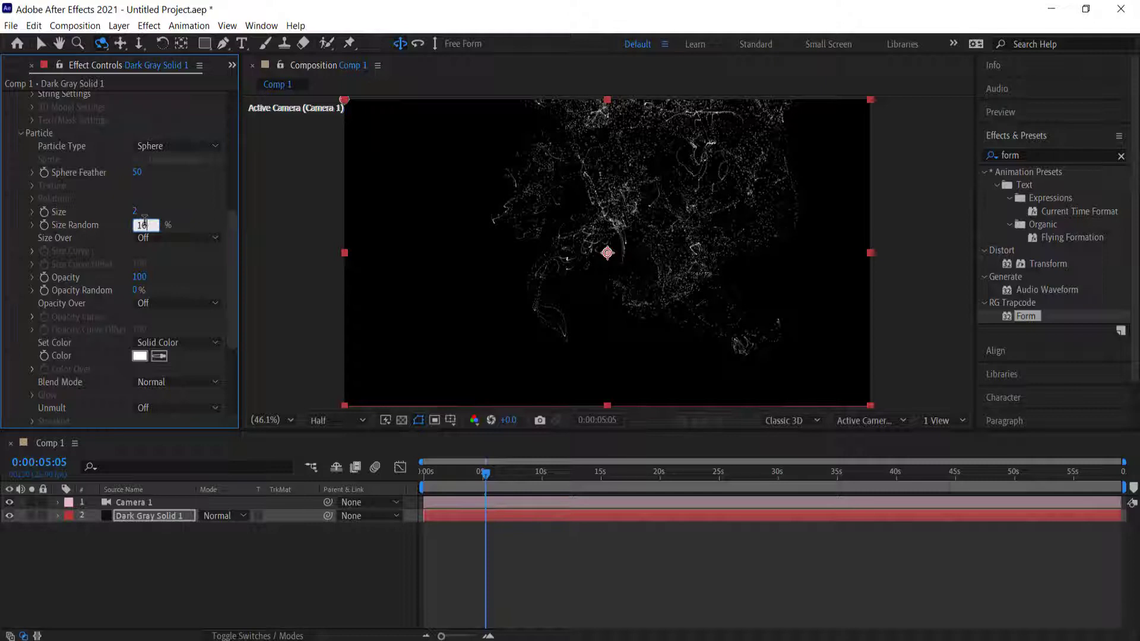
{"action": "left_click_drag", "start_coordinate": [234, 268], "coordinate": [166, 294]}
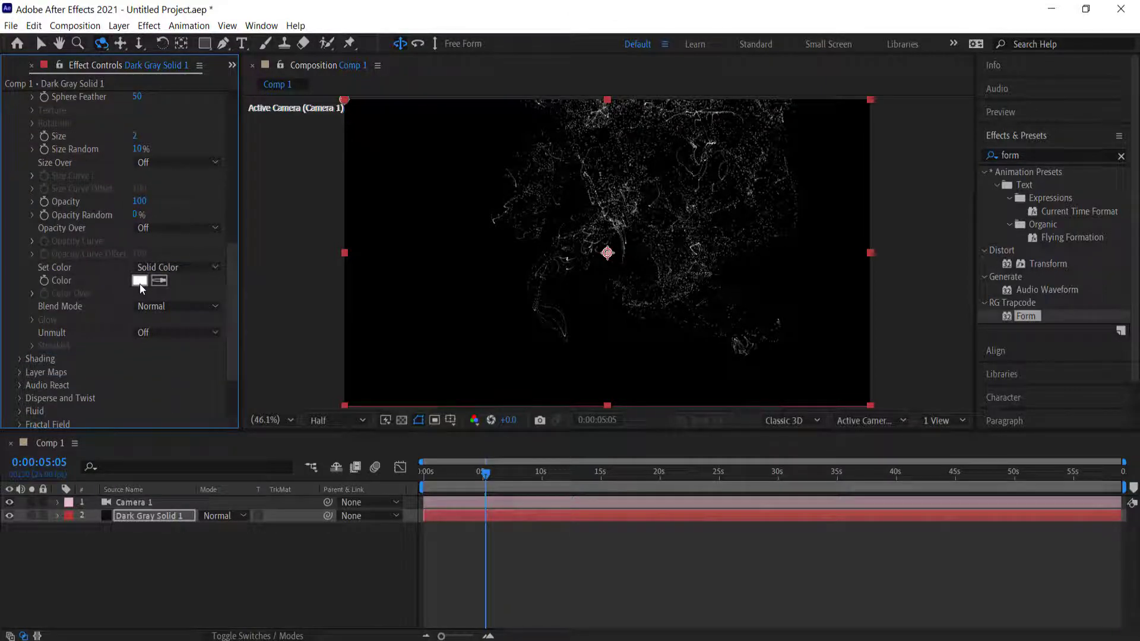
{"action": "left_click", "coordinate": [140, 284]}
{"action": "left_click", "coordinate": [364, 381]}
{"action": "left_click", "coordinate": [366, 382]}
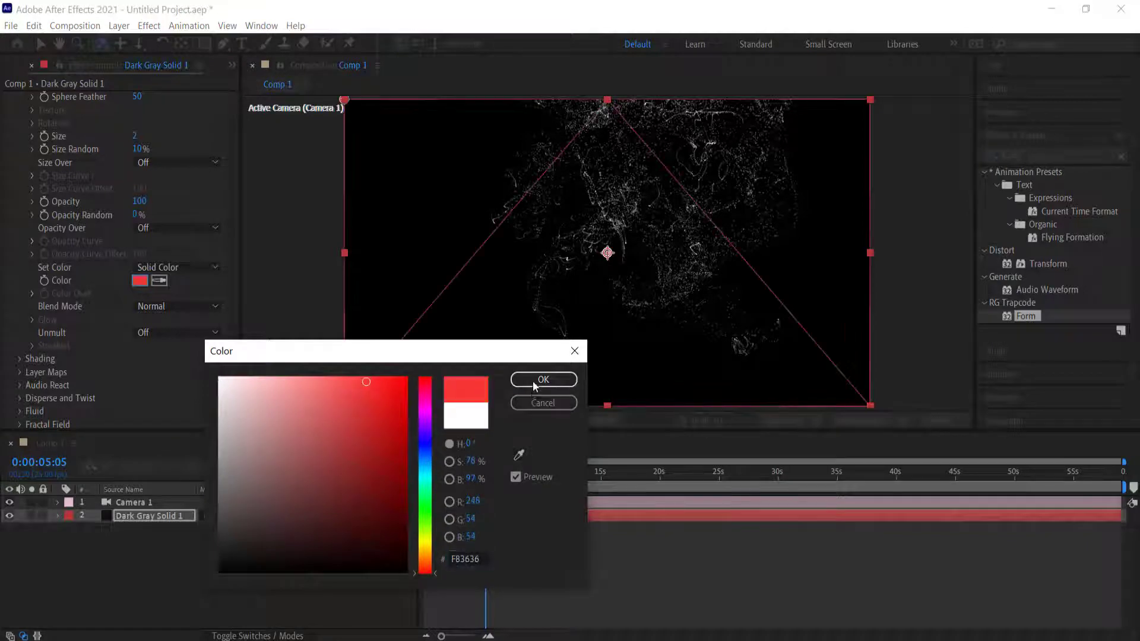
{"action": "left_click", "coordinate": [535, 381]}
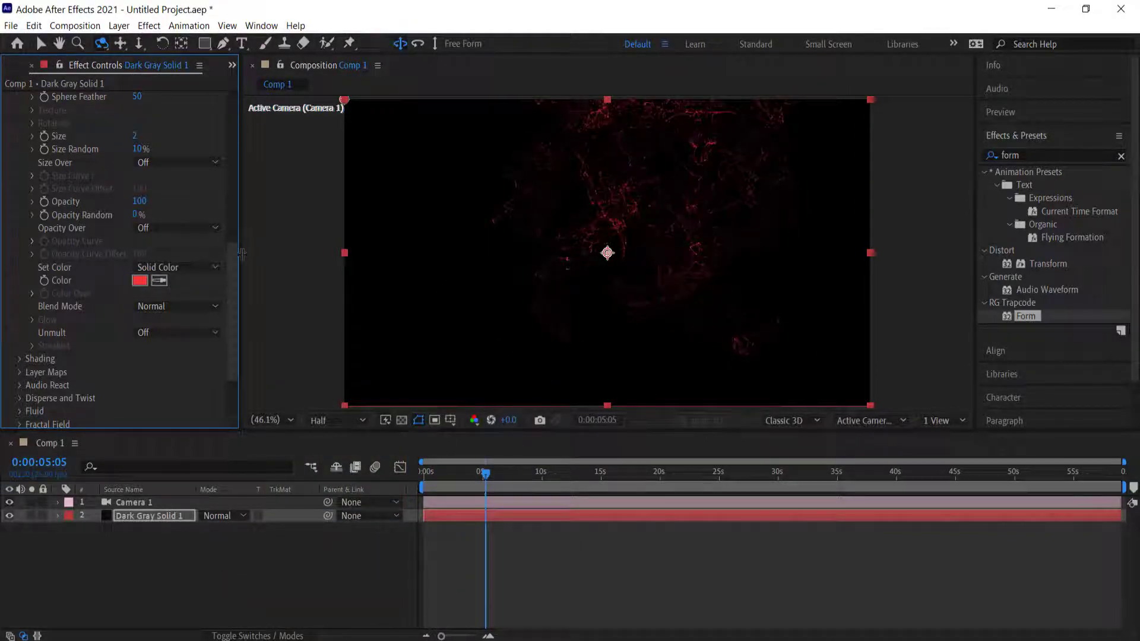
{"action": "key", "text": "ctrl+z"}
{"action": "left_click_drag", "start_coordinate": [234, 272], "coordinate": [230, 320]}
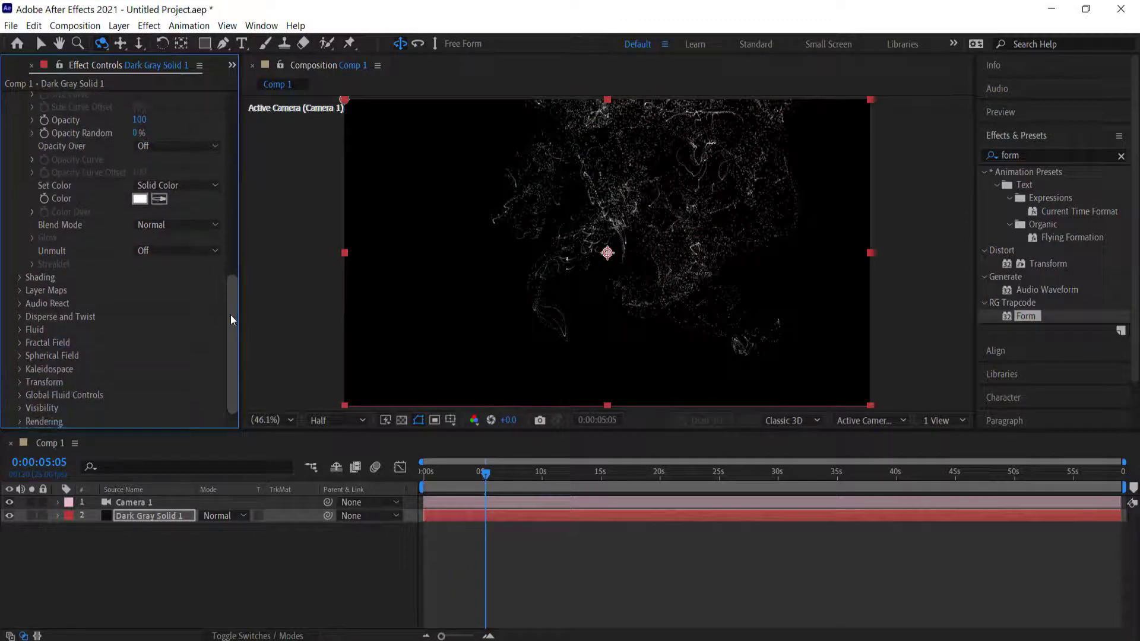
Step: Raise the Fluid Force Region Scale to 120%, then to 130%
{"action": "left_click", "coordinate": [19, 329]}
{"action": "scroll", "coordinate": [19, 329], "scroll_direction": "down", "scroll_amount": 3}
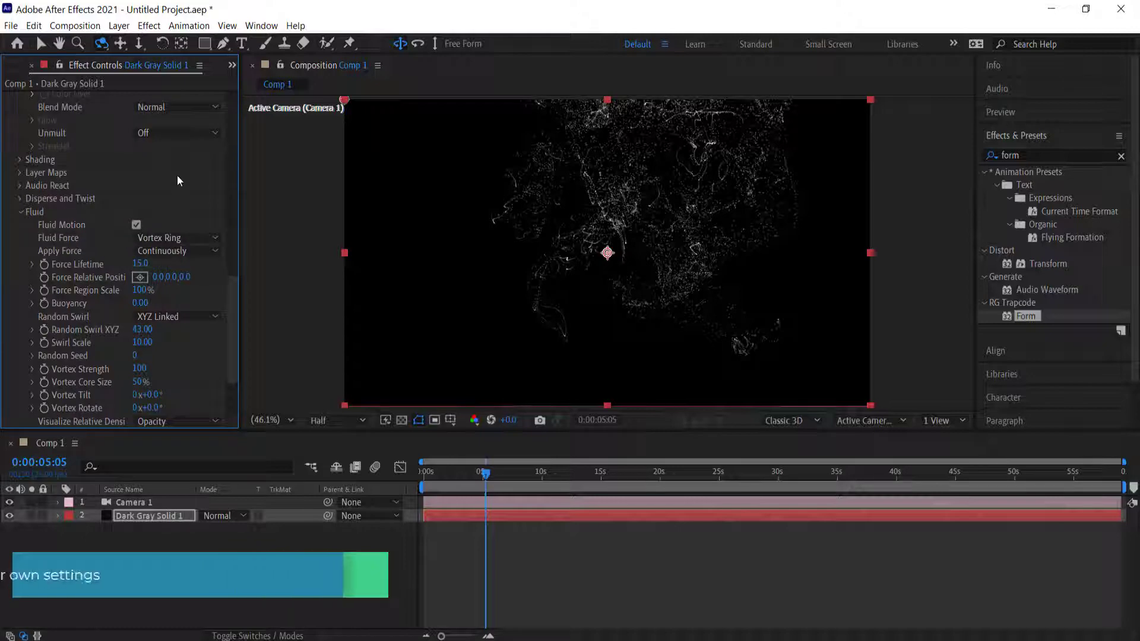
{"action": "left_click_drag", "start_coordinate": [232, 298], "coordinate": [233, 311]}
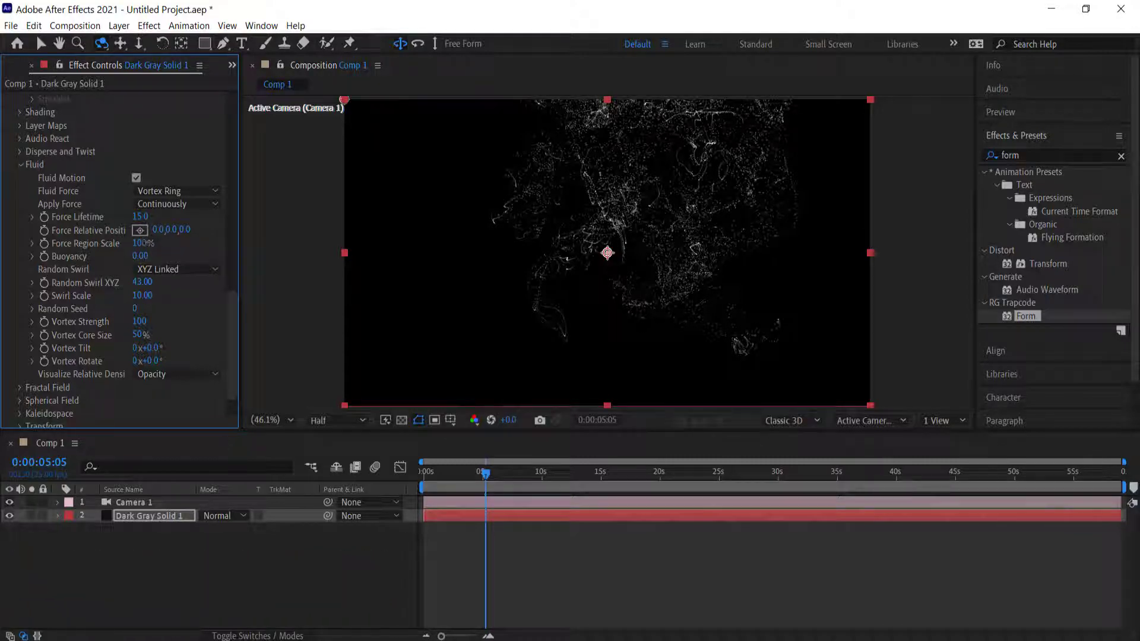
{"action": "left_click_drag", "start_coordinate": [162, 243], "coordinate": [165, 243]}
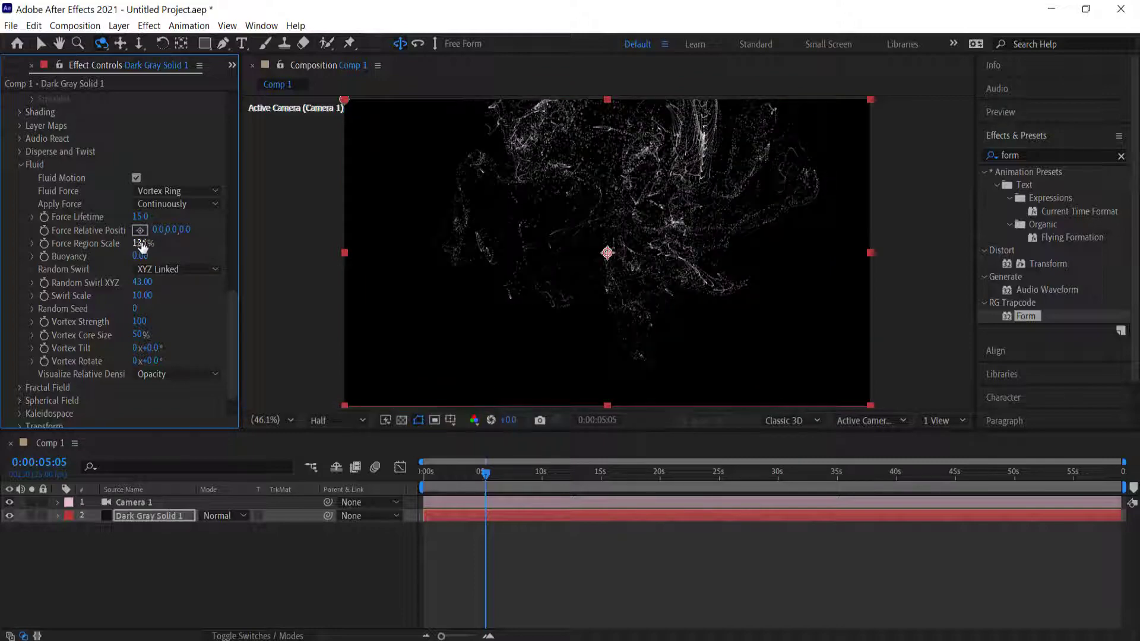
{"action": "left_click", "coordinate": [142, 244]}
{"action": "key", "text": "Return"}
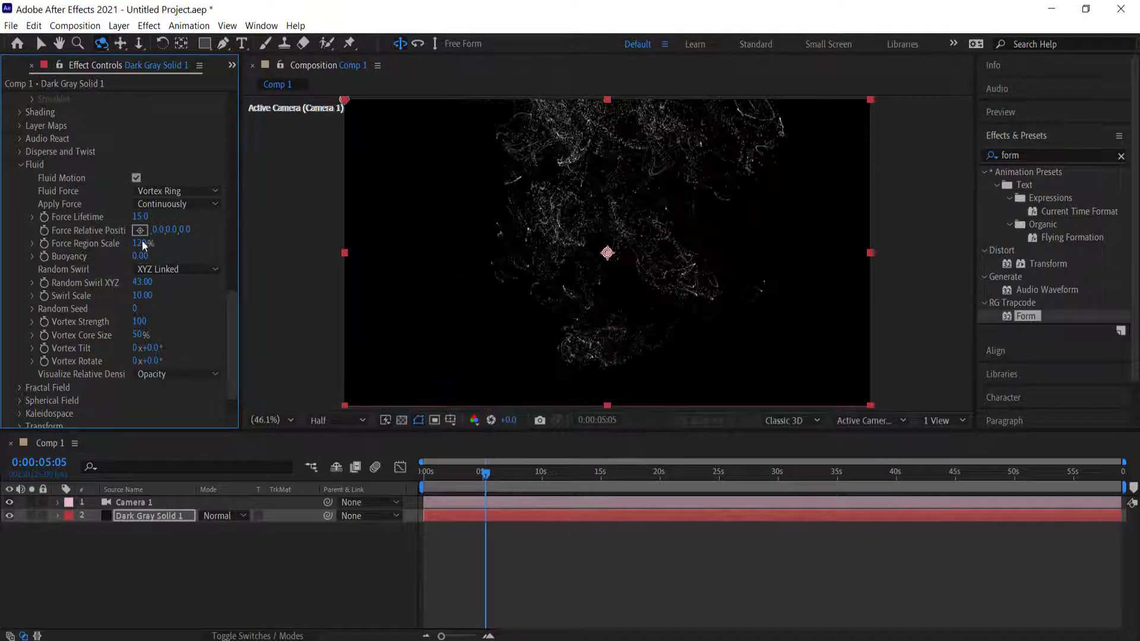
{"action": "left_click", "coordinate": [135, 244]}
{"action": "key", "text": "Return"}
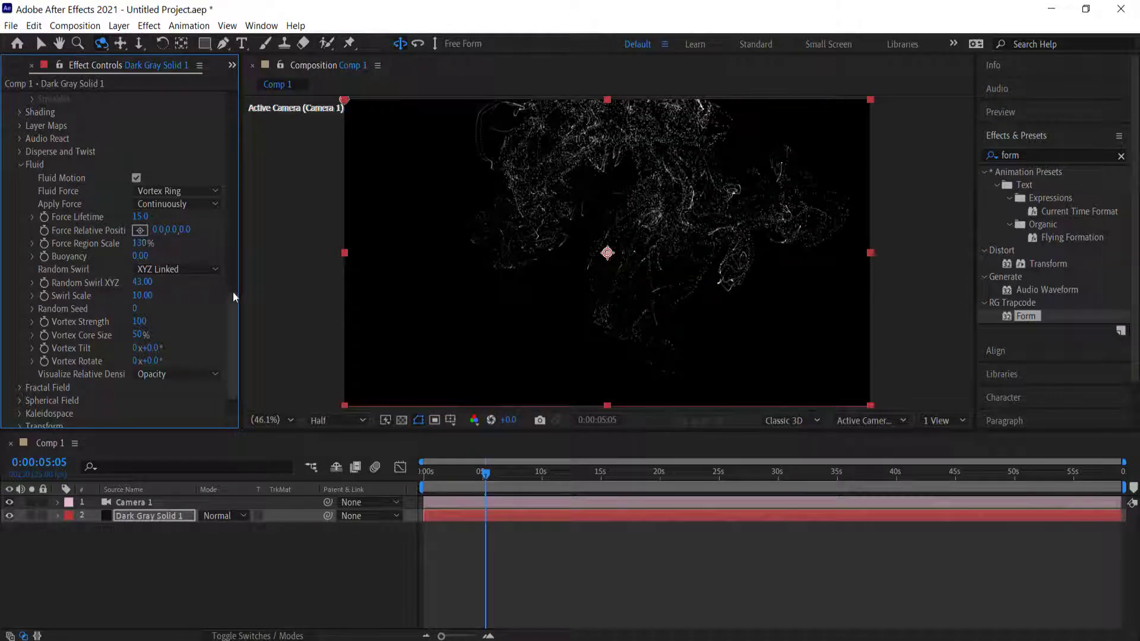
{"action": "left_click_drag", "start_coordinate": [235, 311], "coordinate": [235, 329]}
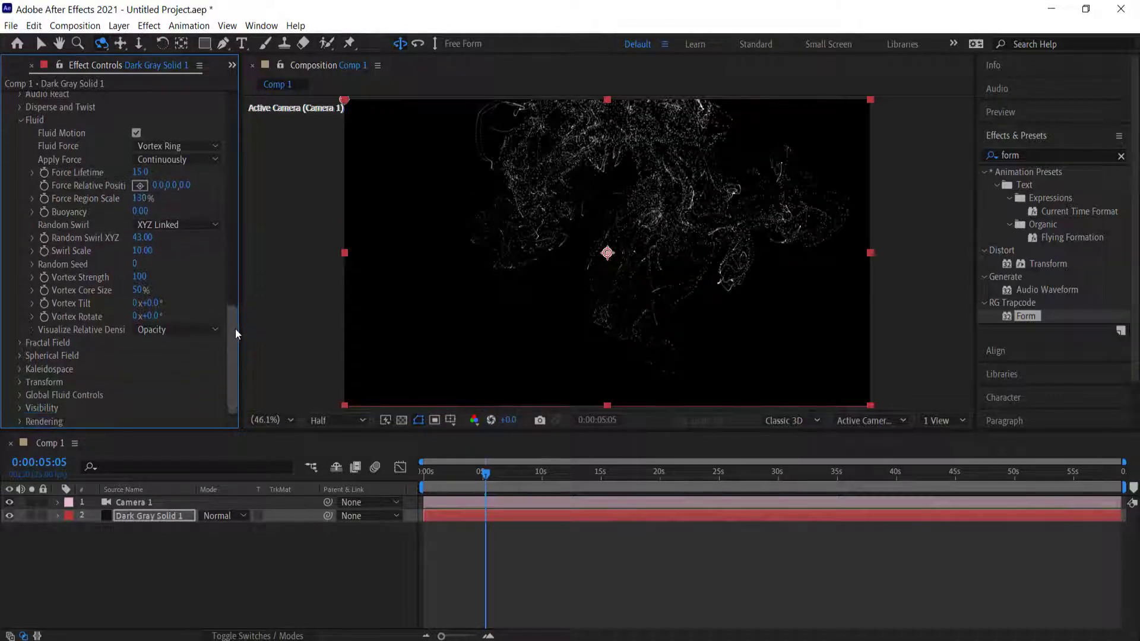
{"action": "left_click", "coordinate": [20, 343]}
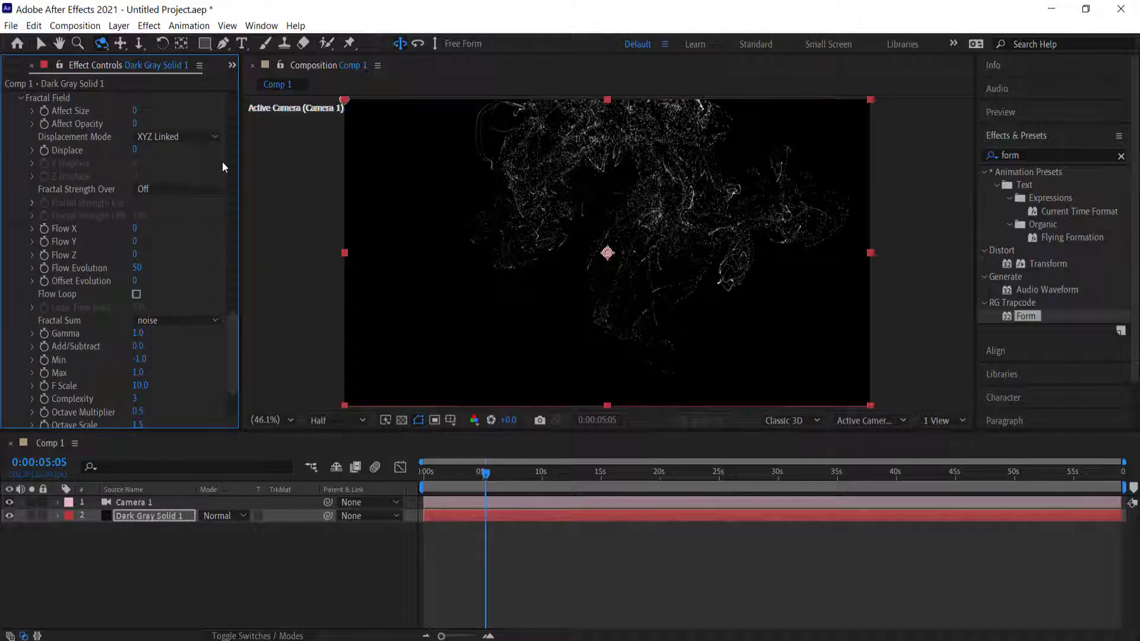
Step: Set the Fractal Field's Affect Opacity to 30 and preview a later frame
{"action": "left_click", "coordinate": [135, 123]}
{"action": "key", "text": "Return"}
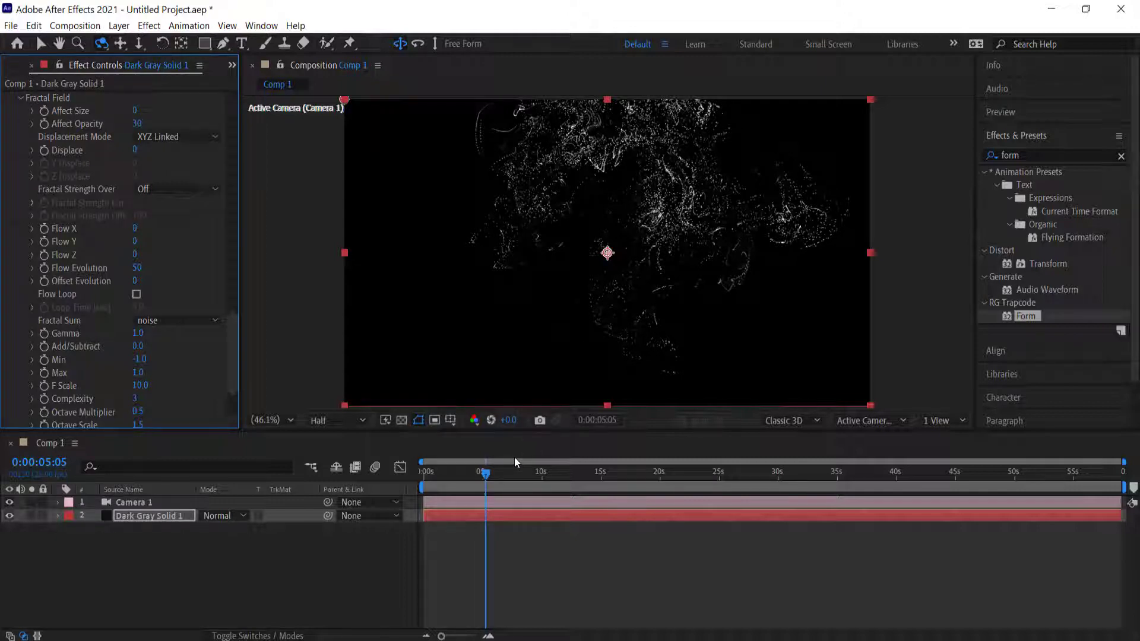
{"action": "mouse_move", "coordinate": [485, 473]}
{"action": "left_mouse_down"}
{"action": "mouse_move", "coordinate": [635, 465]}
{"action": "mouse_move", "coordinate": [447, 474]}
{"action": "mouse_move", "coordinate": [489, 472]}
{"action": "mouse_move", "coordinate": [437, 488]}
{"action": "mouse_move", "coordinate": [487, 488]}
{"action": "left_mouse_up"}
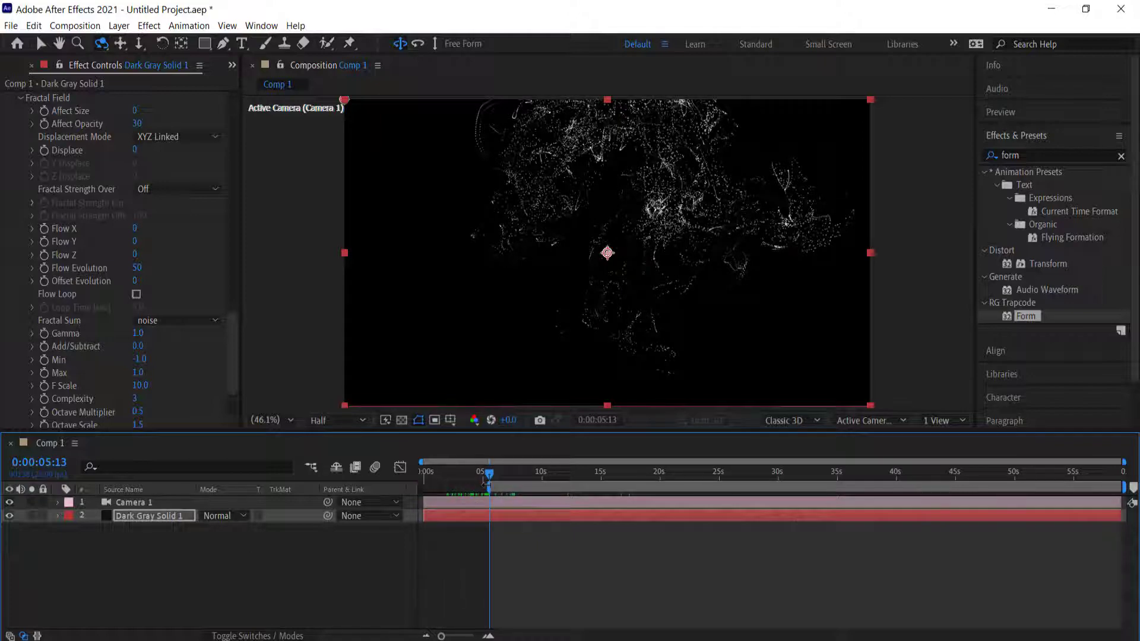
Step: Move the work-area end bracket back to about 17 seconds
{"action": "left_click_drag", "start_coordinate": [499, 474], "coordinate": [622, 478]}
{"action": "left_click_drag", "start_coordinate": [1124, 487], "coordinate": [507, 477]}
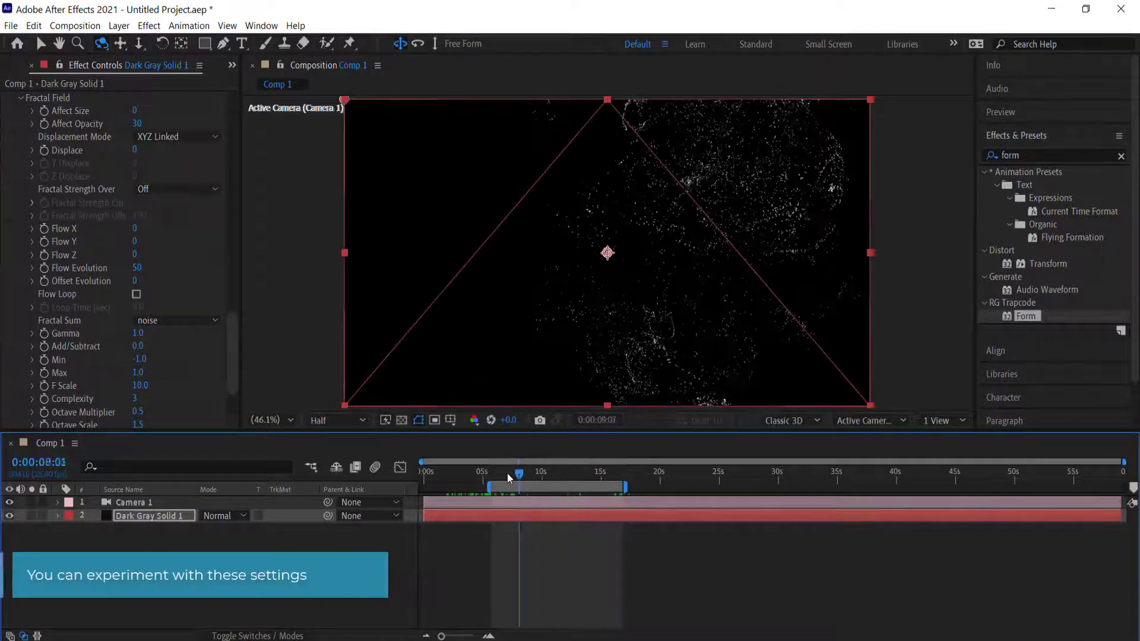
{"action": "left_click", "coordinate": [123, 502]}
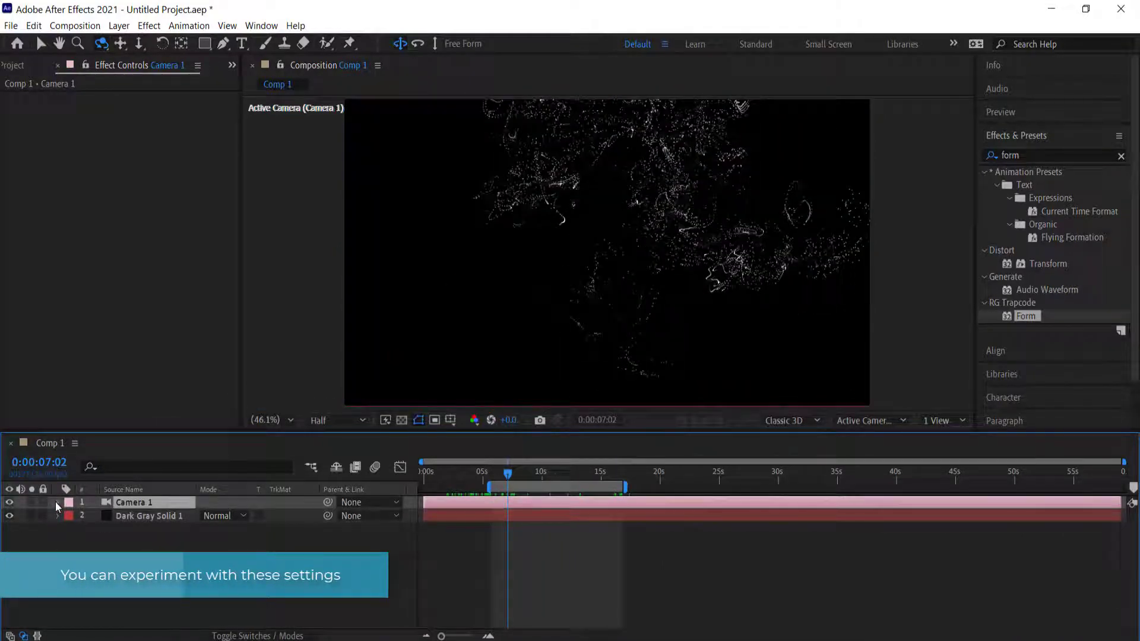
Step: Turn on Camera 1's Depth of Field and widen its Aperture to about 1172.5
{"action": "left_click", "coordinate": [56, 502]}
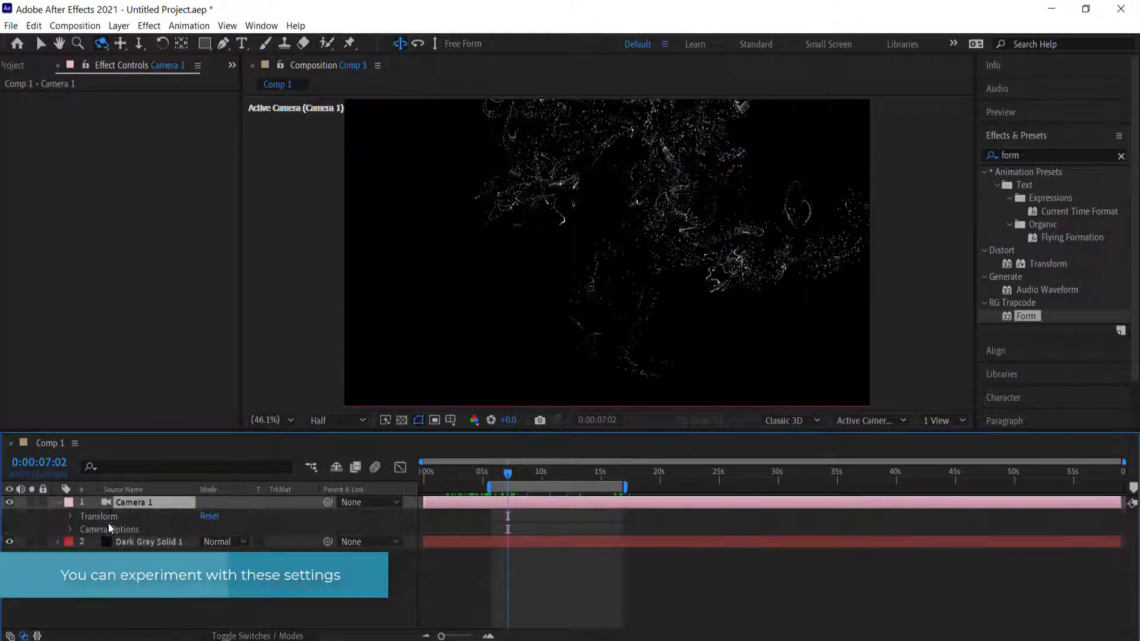
{"action": "left_click", "coordinate": [69, 529]}
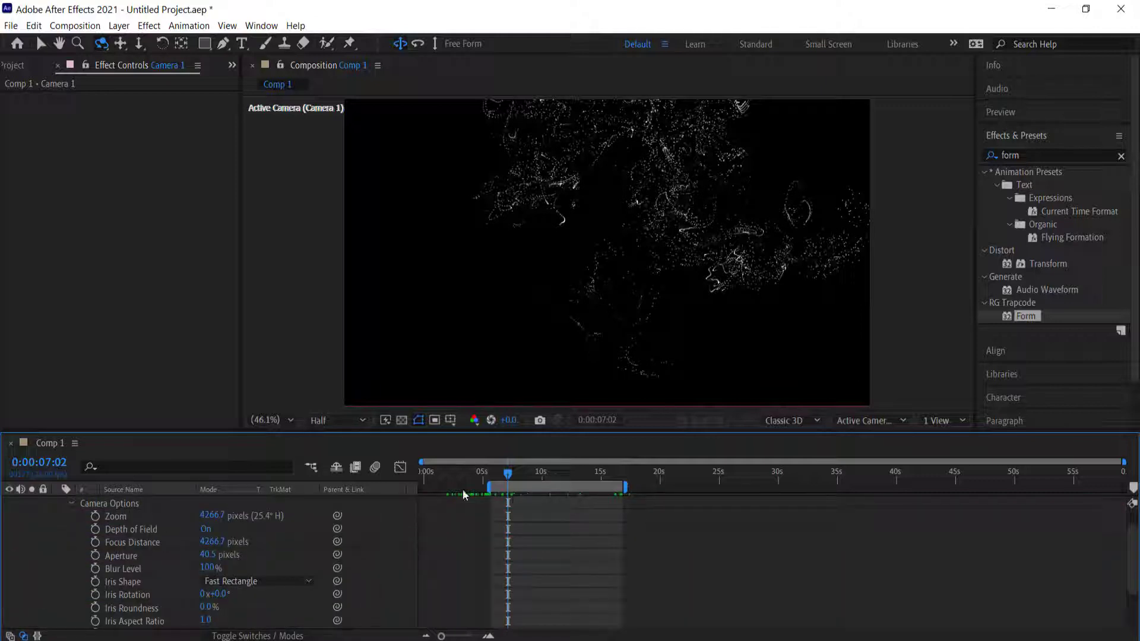
{"action": "left_click", "coordinate": [206, 529]}
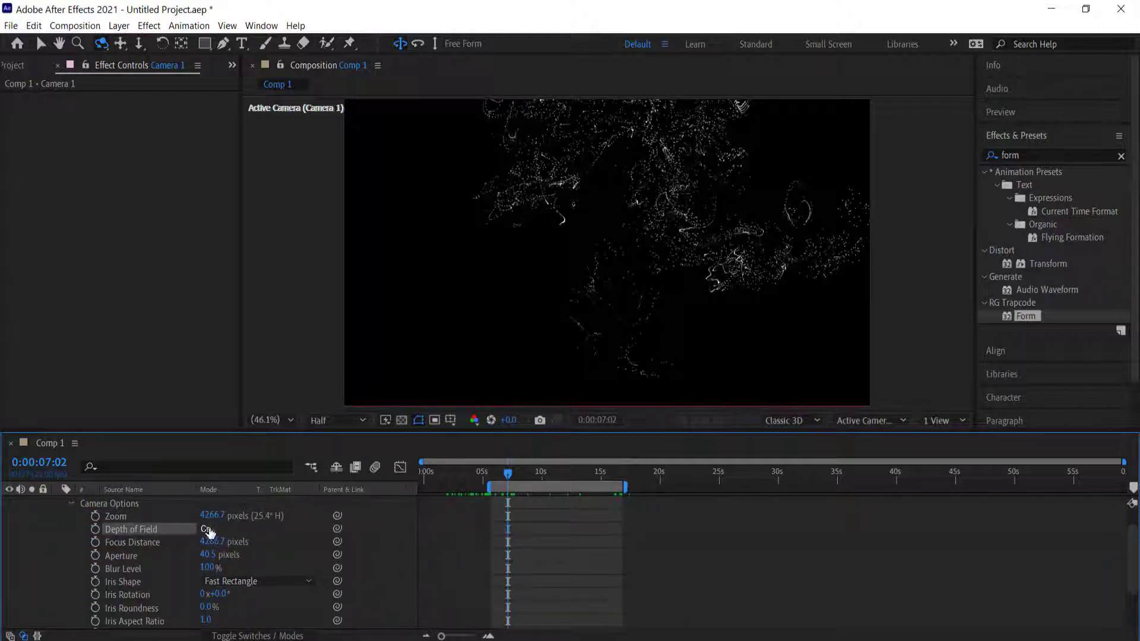
{"action": "left_click_drag", "start_coordinate": [517, 479], "coordinate": [499, 475]}
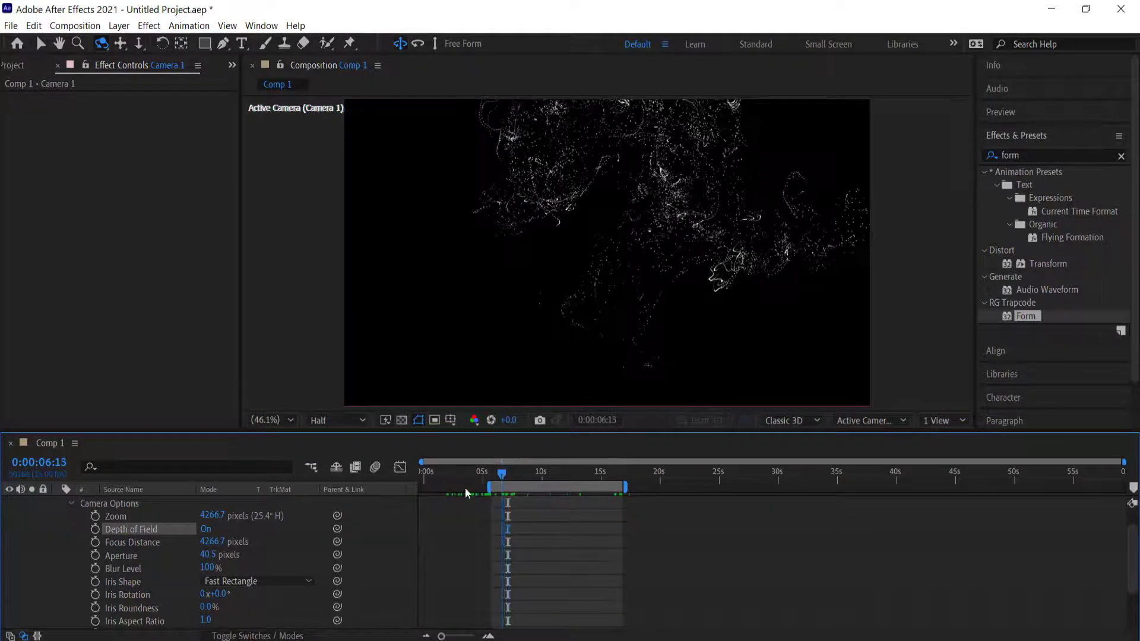
{"action": "left_click_drag", "start_coordinate": [208, 555], "coordinate": [316, 555]}
{"action": "left_click_drag", "start_coordinate": [480, 554], "coordinate": [562, 552]}
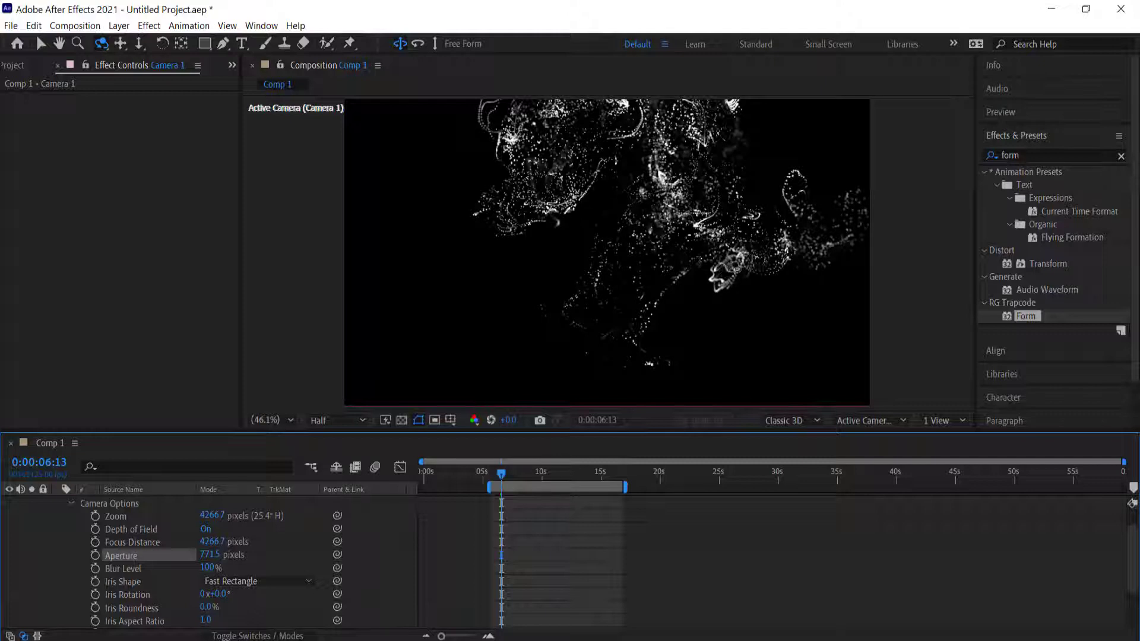
{"action": "left_click_drag", "start_coordinate": [358, 547], "coordinate": [451, 542]}
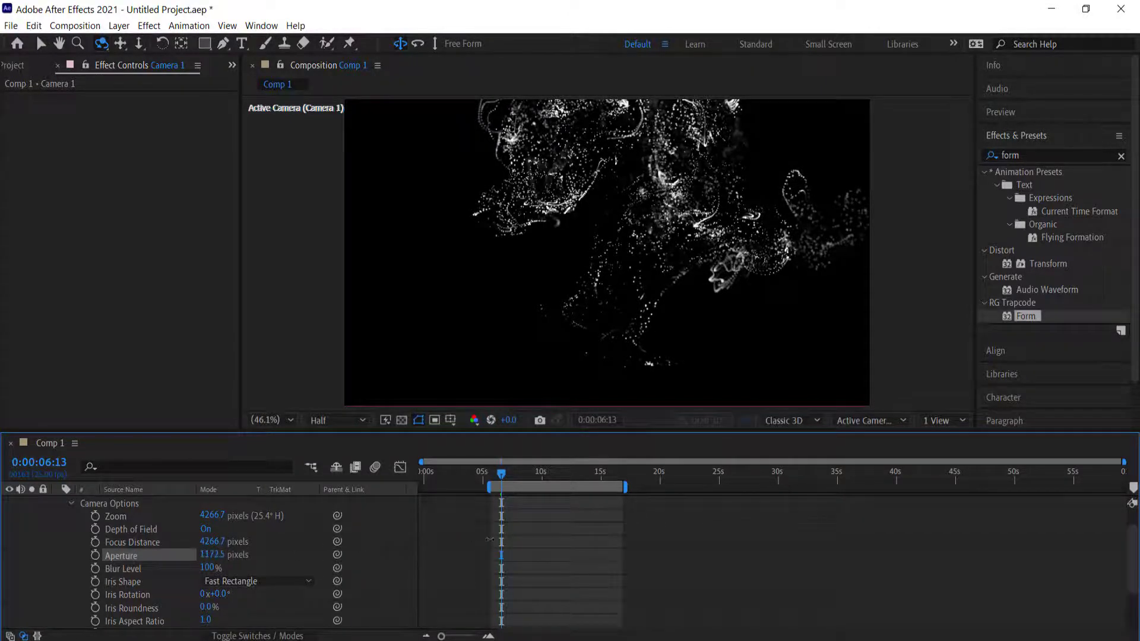
Step: Keyframe Focus Distance at about 6 seconds, settling at 3646.7
{"action": "mouse_move", "coordinate": [500, 475]}
{"action": "left_mouse_down"}
{"action": "mouse_move", "coordinate": [558, 471]}
{"action": "mouse_move", "coordinate": [497, 478]}
{"action": "left_mouse_up"}
{"action": "left_click", "coordinate": [94, 543]}
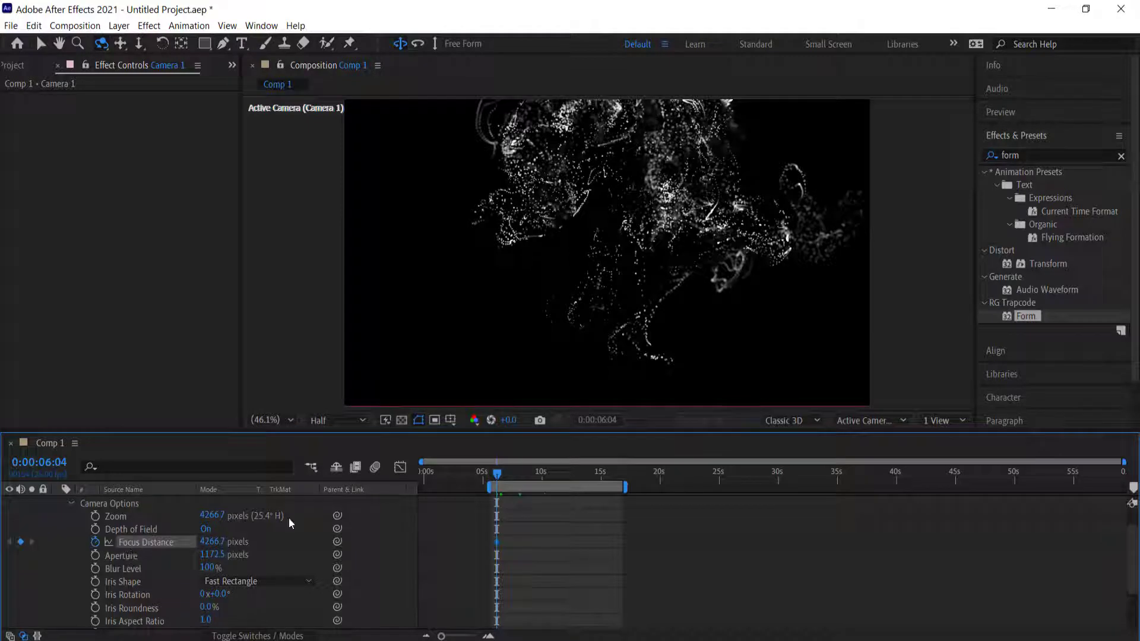
{"action": "left_click", "coordinate": [220, 542]}
{"action": "type", "text": "4032.7"}
{"action": "key", "text": "Return"}
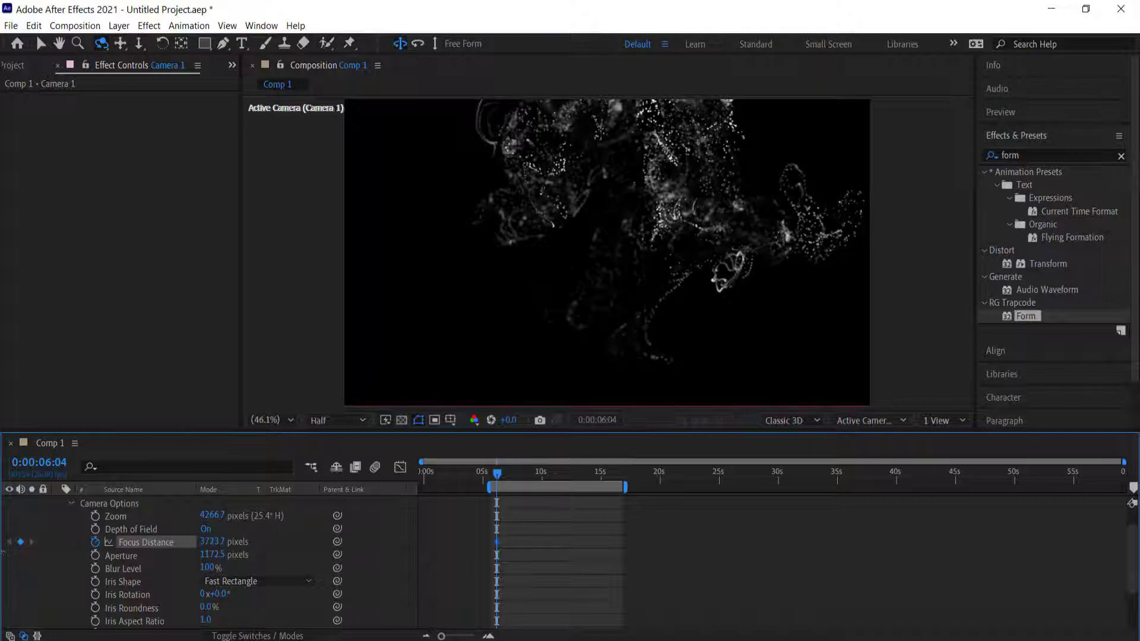
{"action": "left_click_drag", "start_coordinate": [209, 543], "coordinate": [158, 543]}
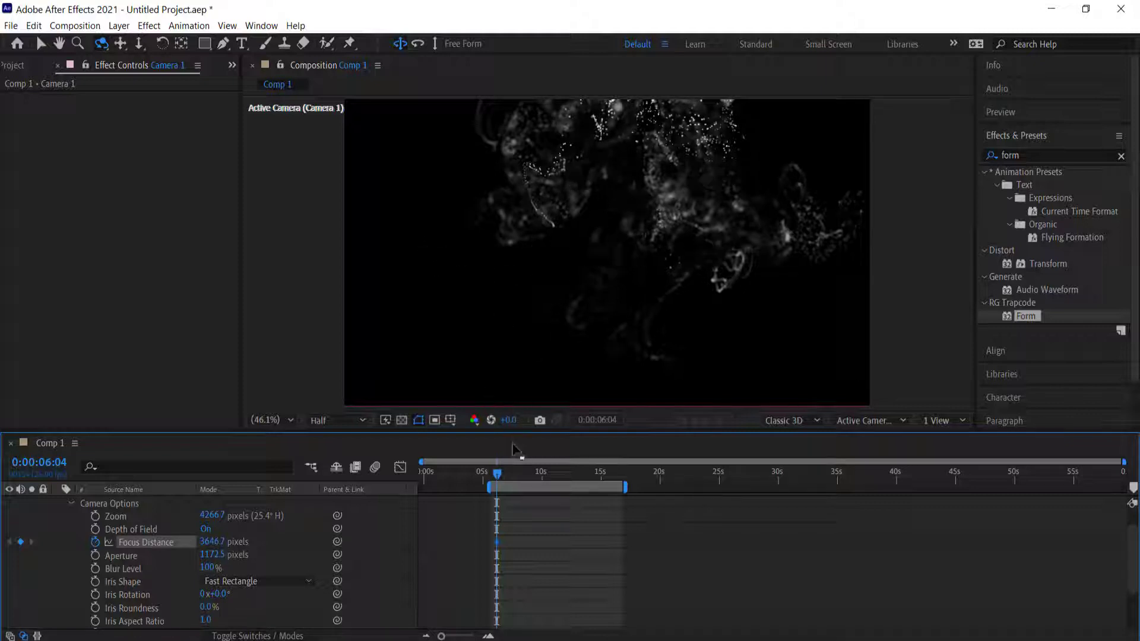
Step: Add a second Focus Distance keyframe of about 4509 at 0:00:16:08
{"action": "left_click_drag", "start_coordinate": [497, 474], "coordinate": [617, 474]}
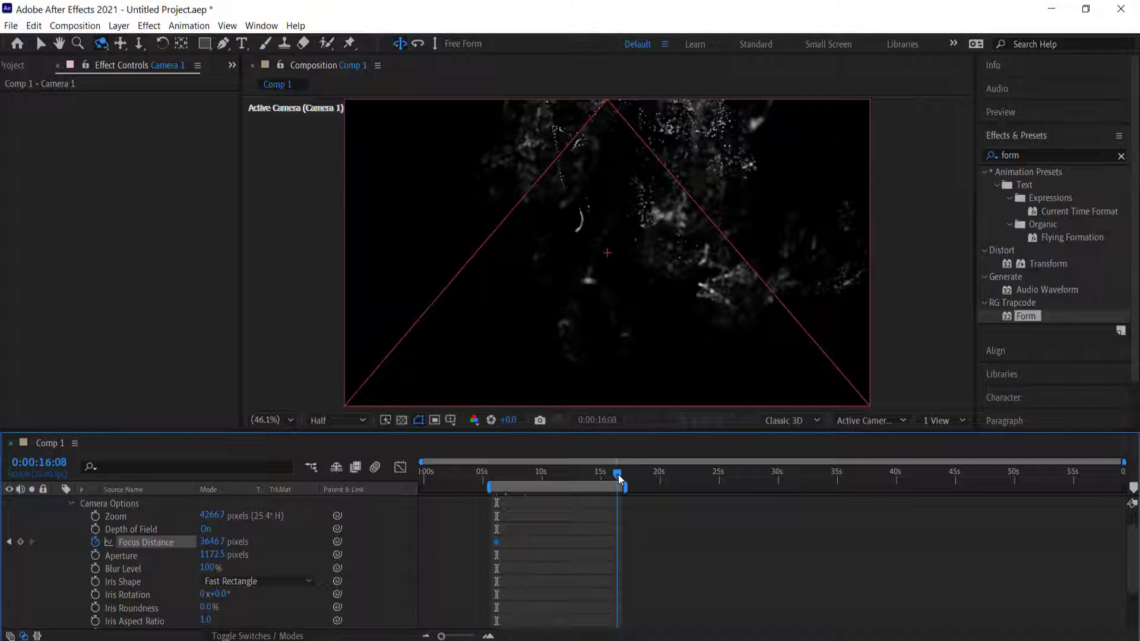
{"action": "left_click_drag", "start_coordinate": [268, 541], "coordinate": [312, 539]}
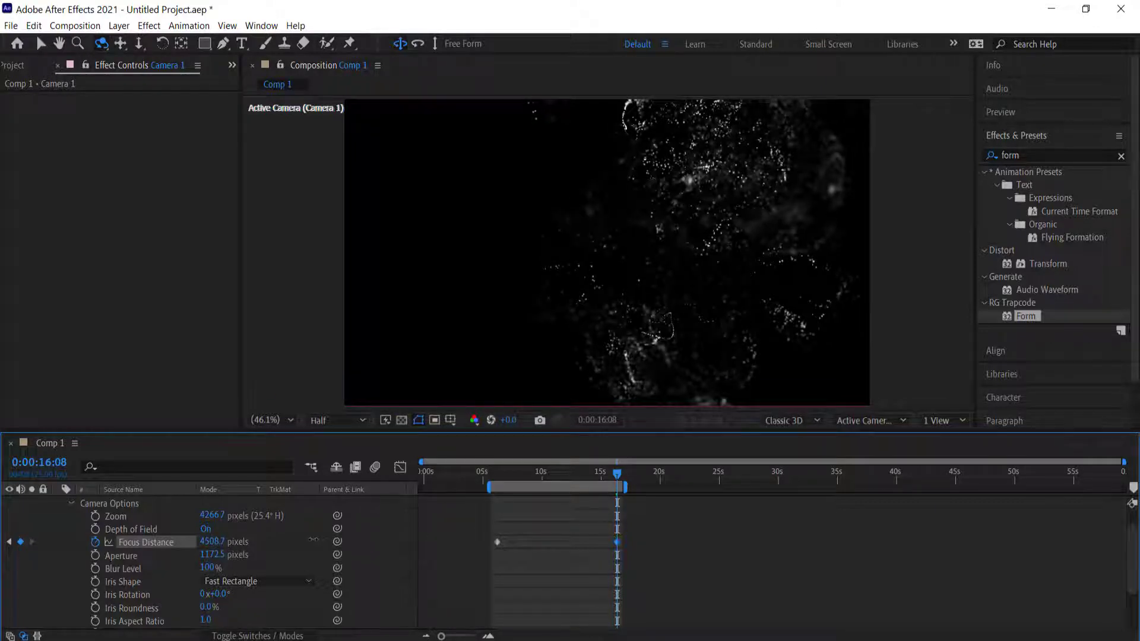
{"action": "left_click_drag", "start_coordinate": [617, 478], "coordinate": [557, 475]}
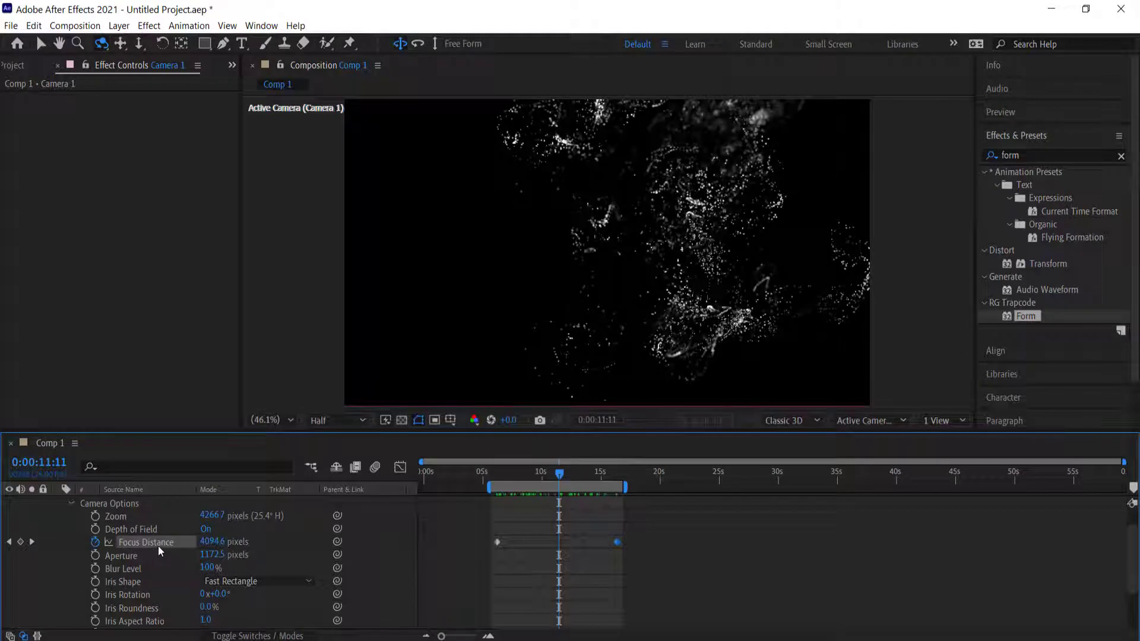
{"action": "scroll", "coordinate": [158, 546], "scroll_direction": "up", "scroll_amount": 2}
{"action": "left_click", "coordinate": [57, 502]}
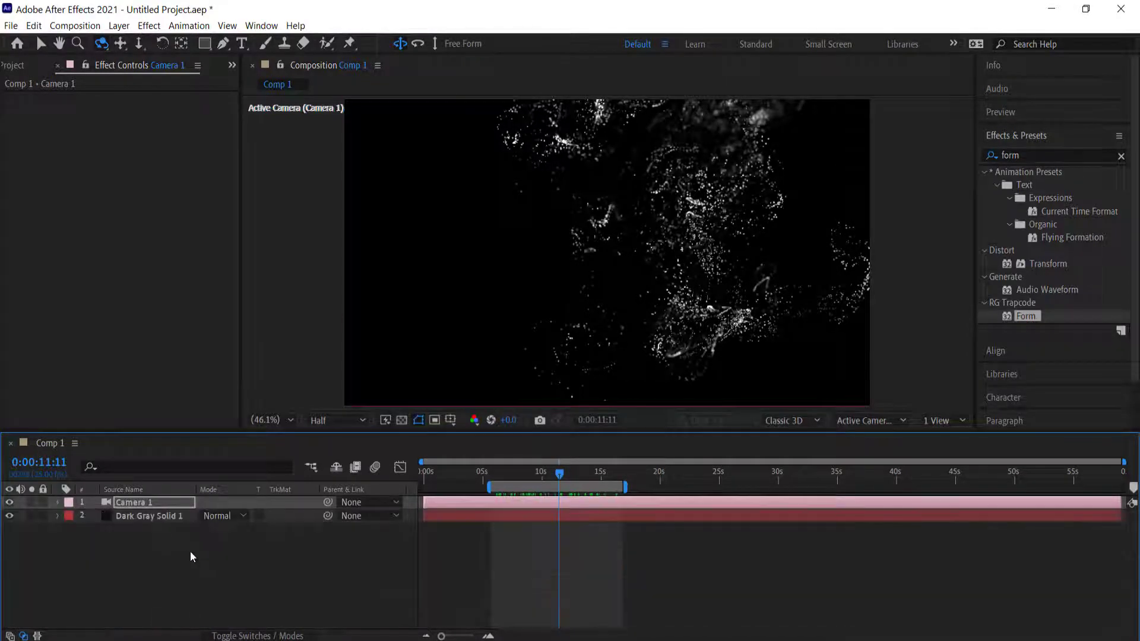
Step: Add a 3D null object, Null 1, and parent Camera 1 to it
{"action": "right_click", "coordinate": [190, 551]}
{"action": "mouse_move", "coordinate": [333, 390]}
{"action": "left_click", "coordinate": [404, 468]}
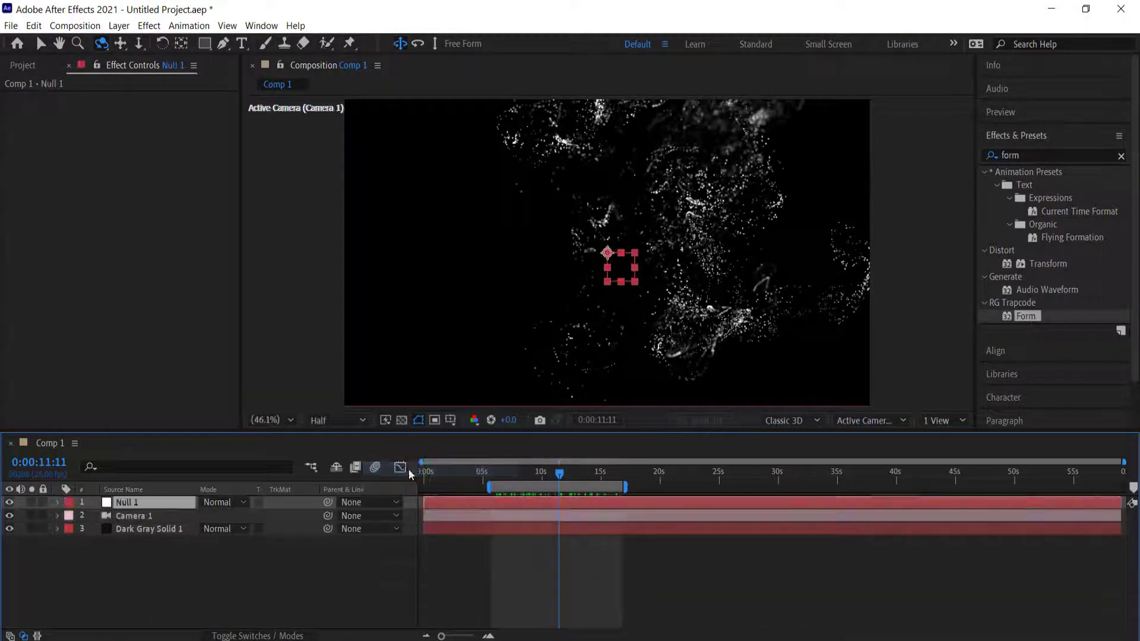
{"action": "left_click", "coordinate": [261, 636]}
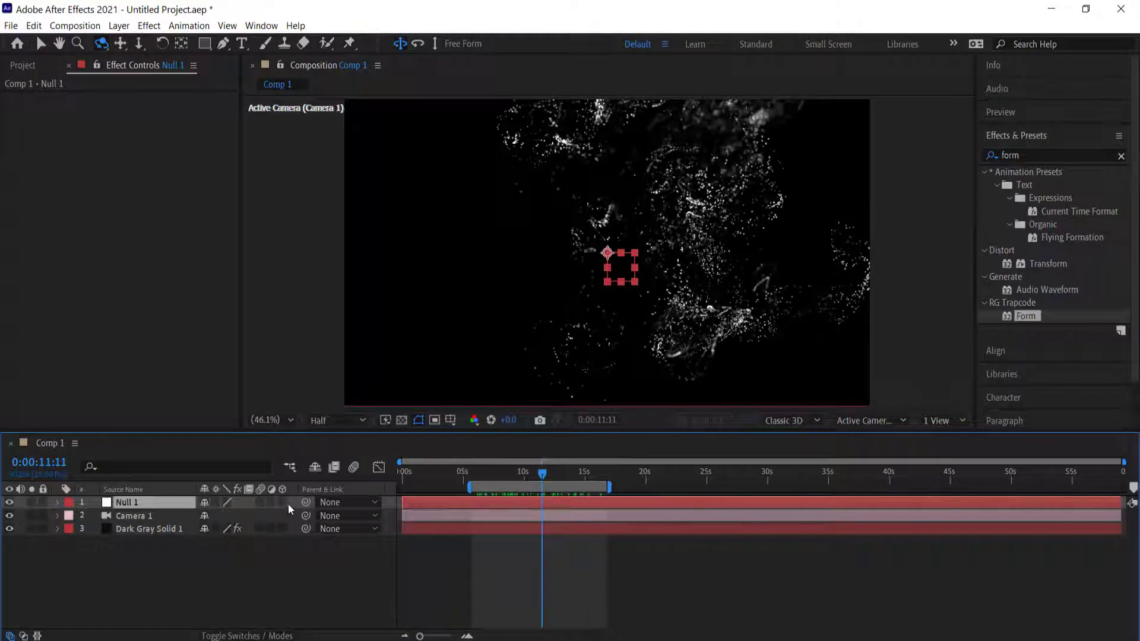
{"action": "left_click", "coordinate": [283, 502]}
{"action": "left_click", "coordinate": [142, 516]}
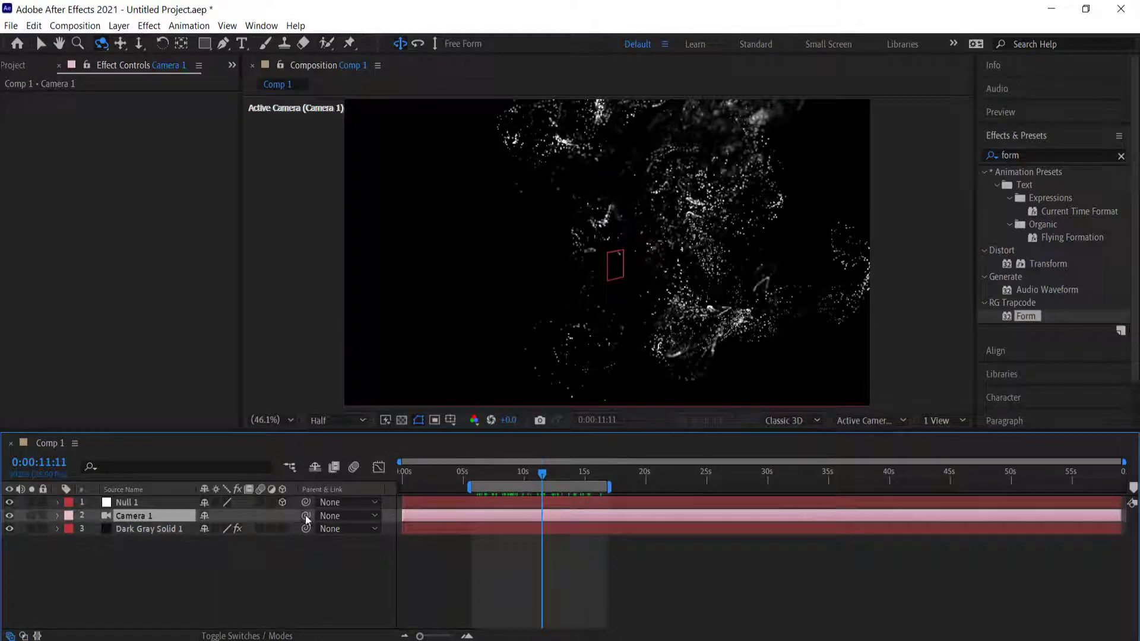
{"action": "left_click_drag", "start_coordinate": [240, 516], "coordinate": [138, 503]}
Step: Keyframe Null 1's Y Rotation from 0° at about 6:11 to 80° at 10:17
{"action": "left_click", "coordinate": [128, 502]}
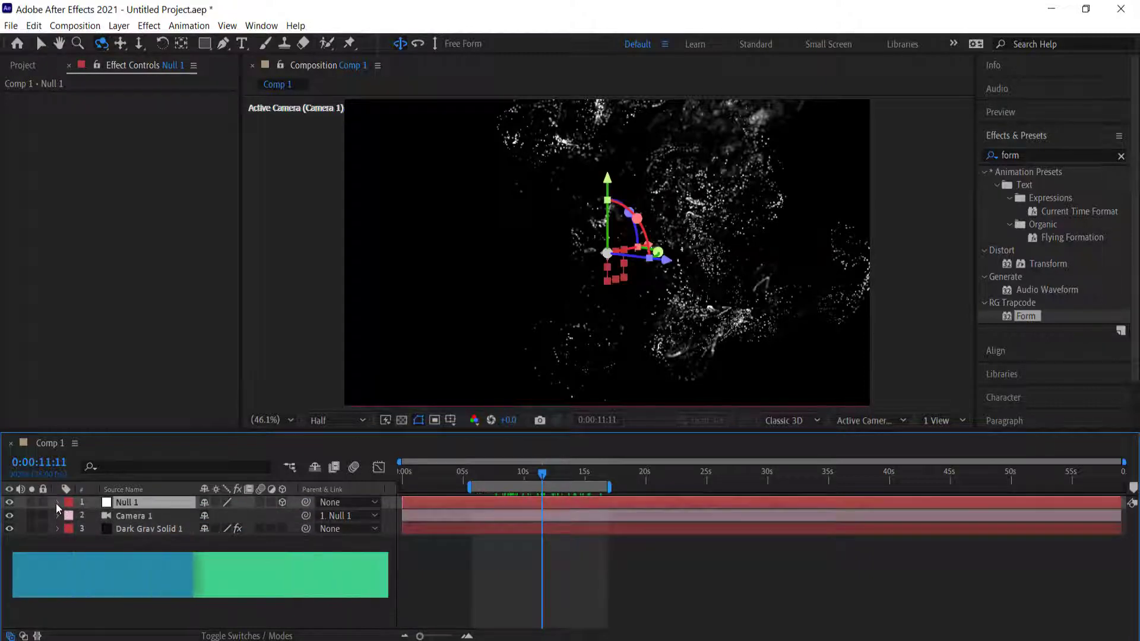
{"action": "left_click", "coordinate": [56, 502]}
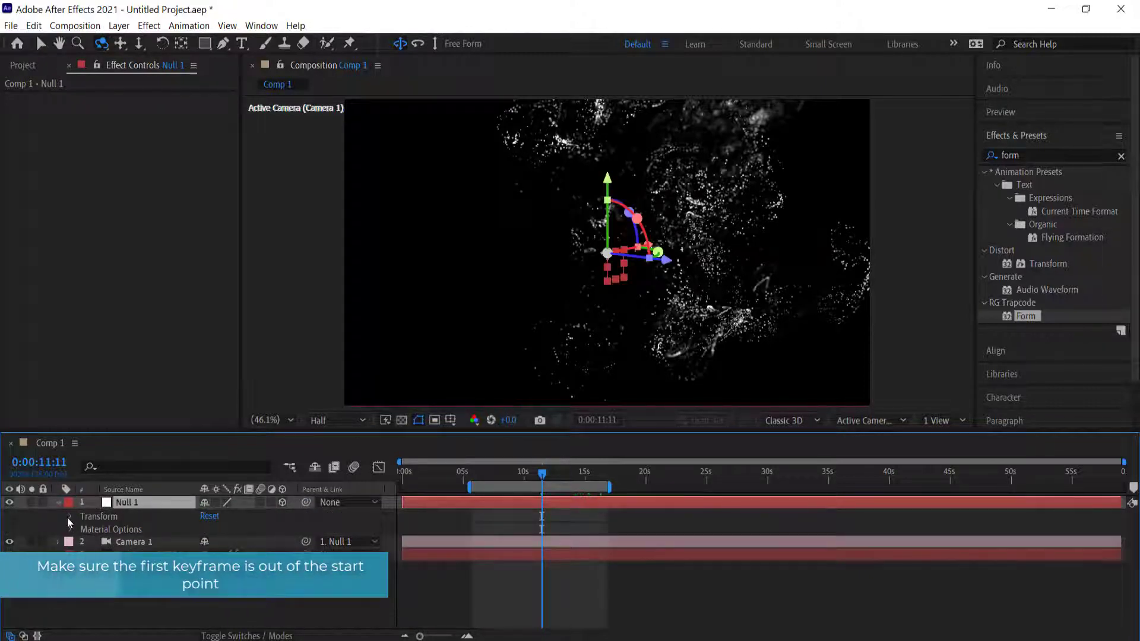
{"action": "left_click", "coordinate": [67, 516]}
{"action": "left_click_drag", "start_coordinate": [531, 477], "coordinate": [479, 476]}
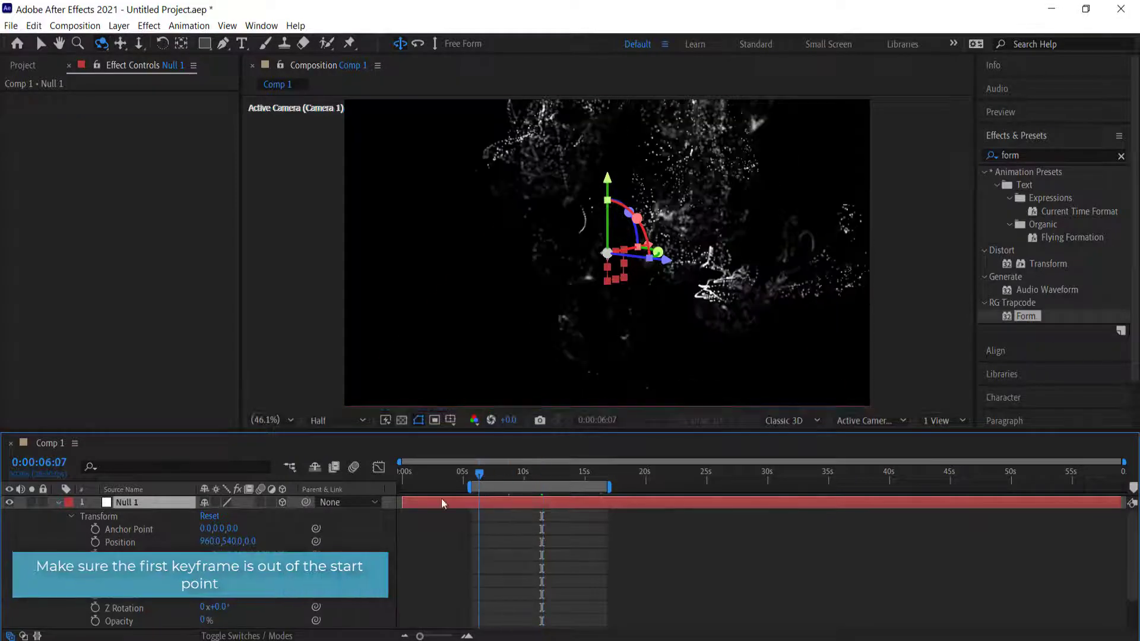
{"action": "left_click", "coordinate": [95, 594]}
{"action": "left_click_drag", "start_coordinate": [481, 472], "coordinate": [608, 476]}
{"action": "left_click_drag", "start_coordinate": [219, 594], "coordinate": [282, 592]}
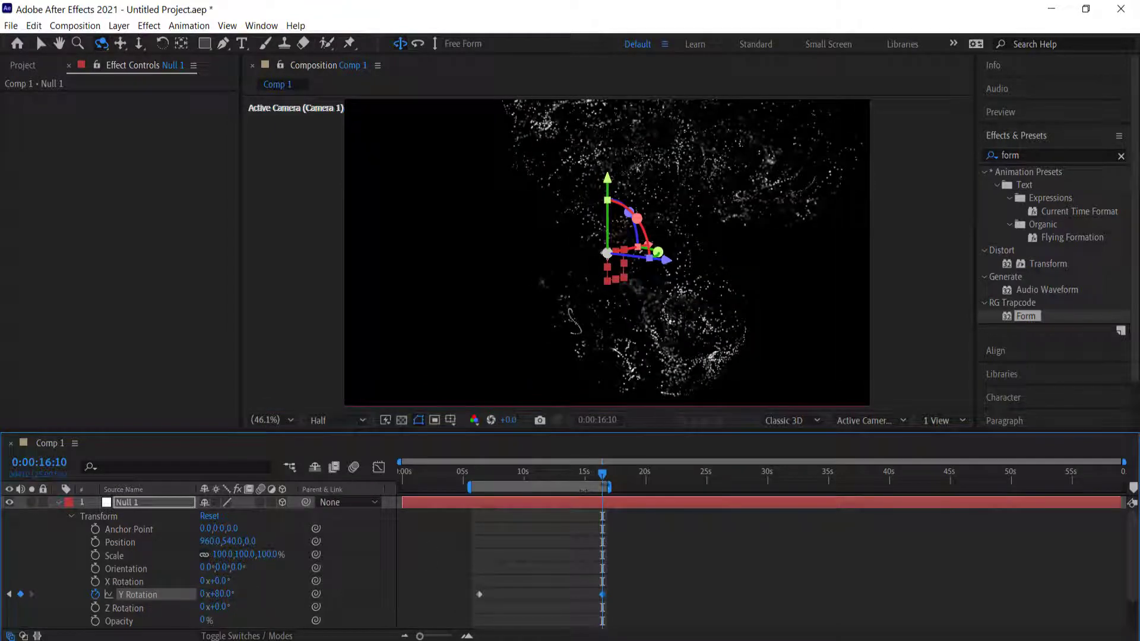
{"action": "left_click_drag", "start_coordinate": [603, 477], "coordinate": [506, 479]}
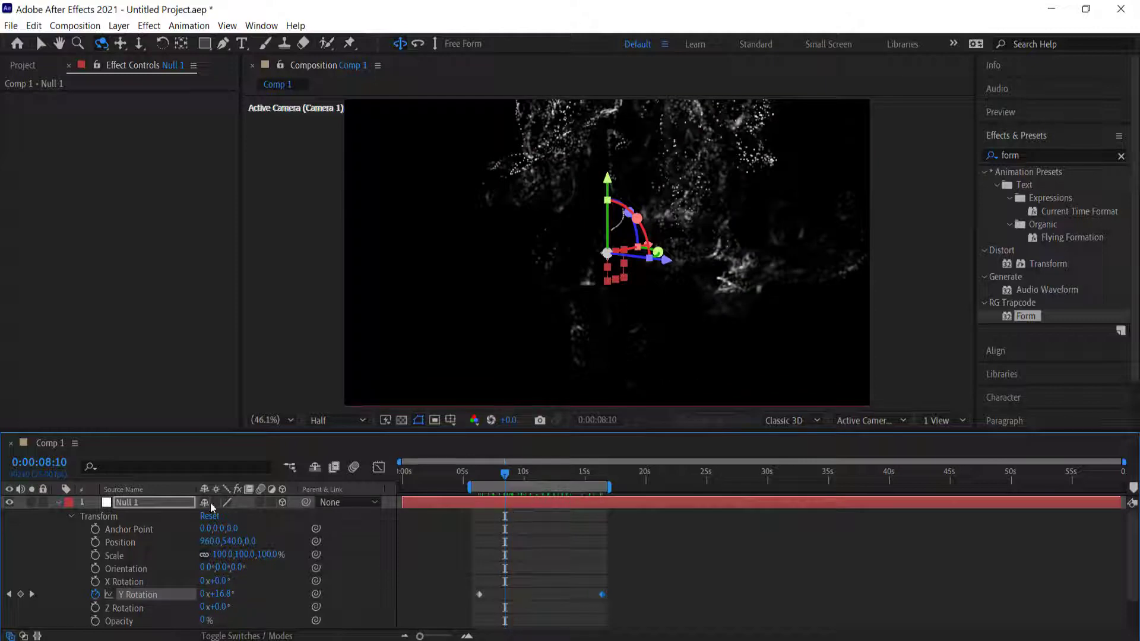
{"action": "left_click", "coordinate": [58, 502]}
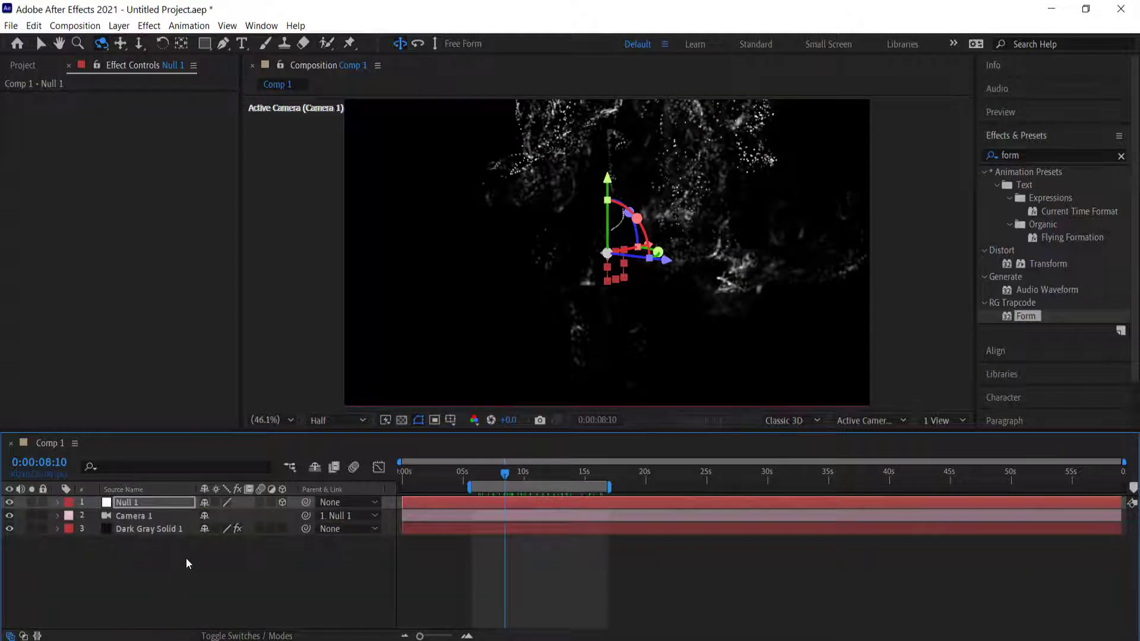
{"action": "right_click", "coordinate": [173, 563]}
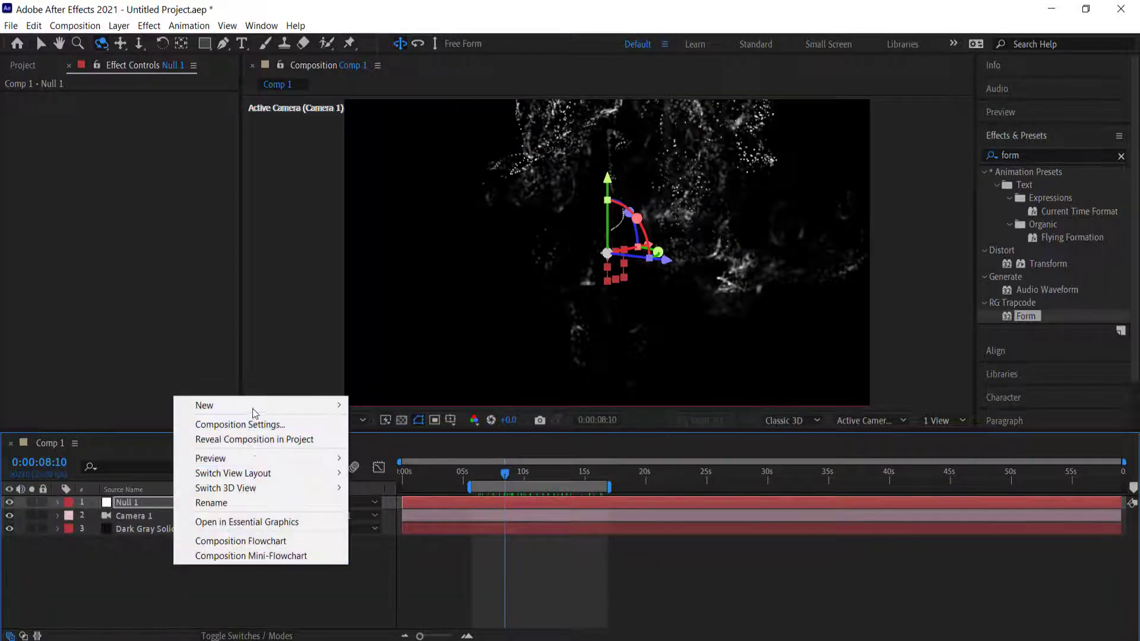
Step: Create a dark gray solid, Dark Gray Solid 2, and place it below Camera 1
{"action": "mouse_move", "coordinate": [254, 405]}
{"action": "left_click", "coordinate": [395, 441]}
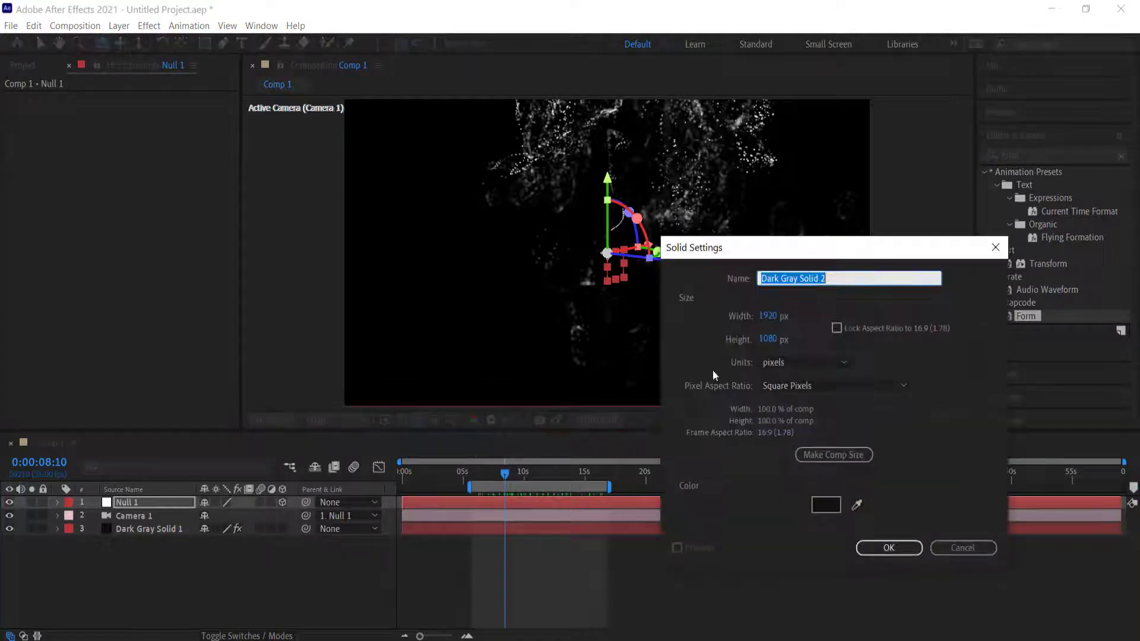
{"action": "left_click", "coordinate": [826, 505]}
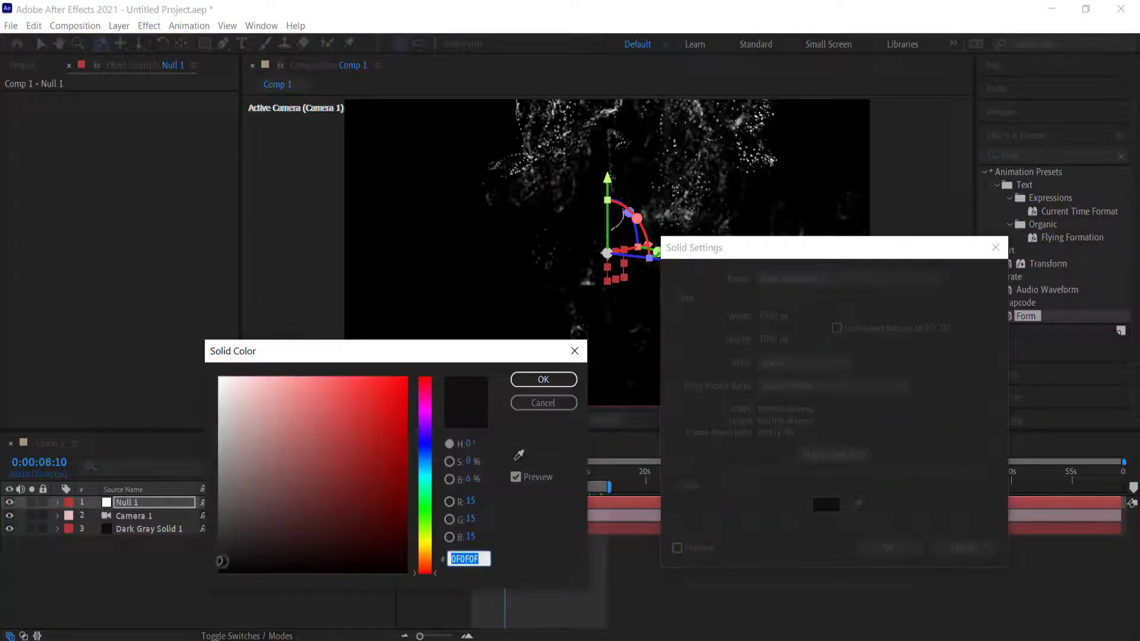
{"action": "left_click", "coordinate": [219, 560]}
{"action": "left_click", "coordinate": [560, 383]}
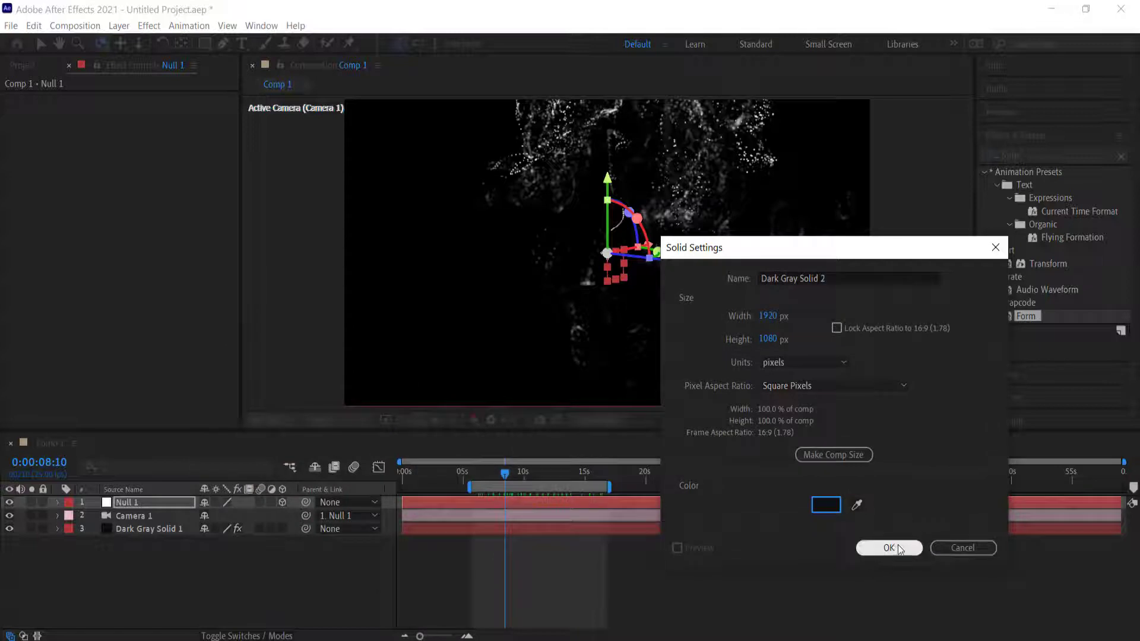
{"action": "left_click", "coordinate": [897, 544]}
{"action": "left_click_drag", "start_coordinate": [150, 523], "coordinate": [148, 537]}
Step: Blend Dark Gray Solid 2 in Overlay mode and scrub to preview around 7–13 seconds
{"action": "left_click", "coordinate": [267, 635]}
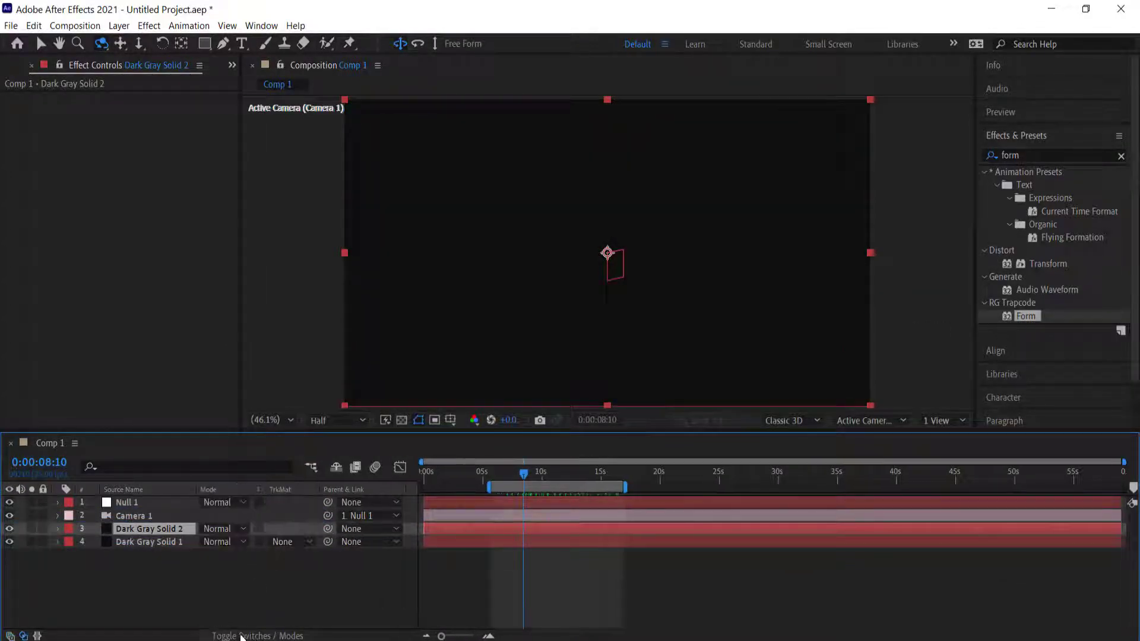
{"action": "left_click", "coordinate": [216, 534]}
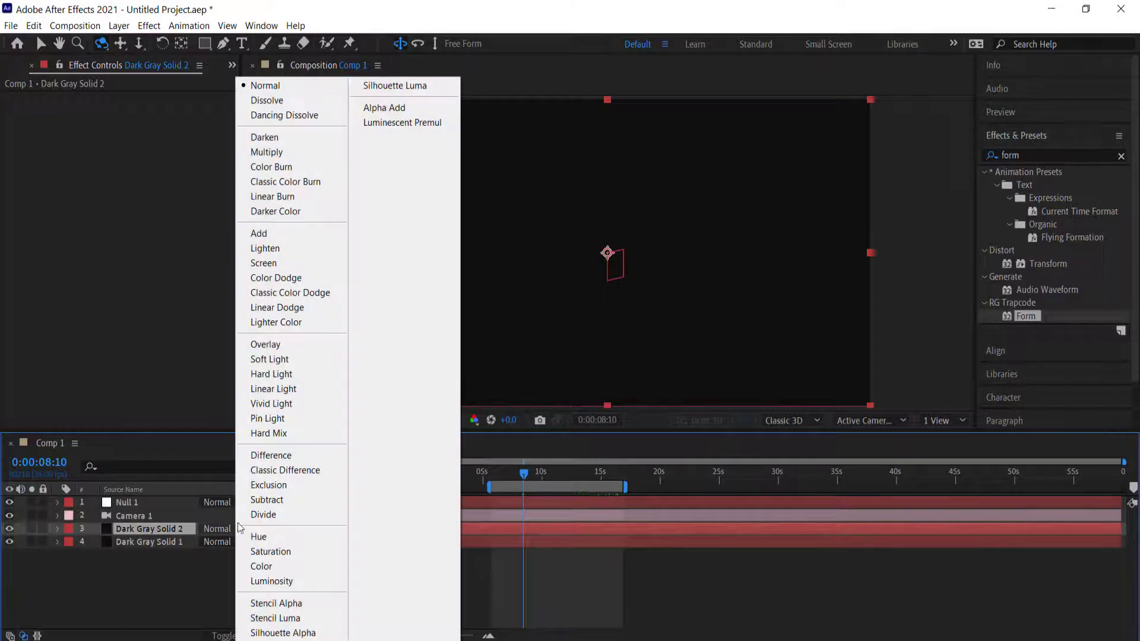
{"action": "left_click", "coordinate": [276, 342]}
{"action": "left_click_drag", "start_coordinate": [526, 479], "coordinate": [587, 475]}
{"action": "left_click_drag", "start_coordinate": [644, 262], "coordinate": [664, 251]}
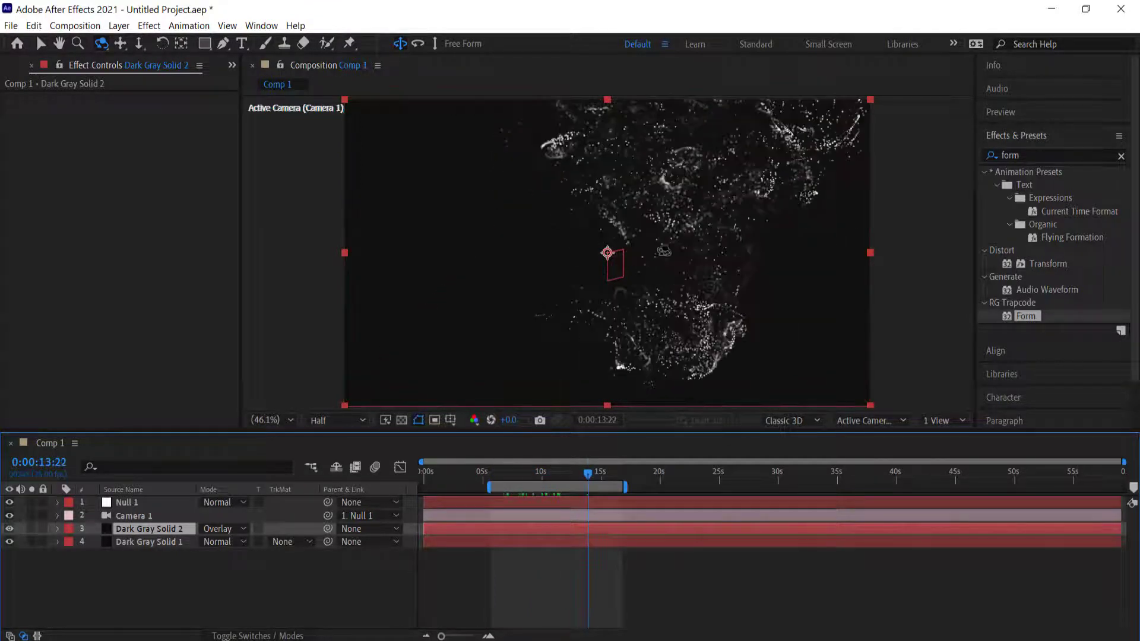
{"action": "right_click", "coordinate": [285, 567]}
Step: Add an adjustment layer and apply Lumetri Color to it via the 'lum' search
{"action": "mouse_move", "coordinate": [355, 410]}
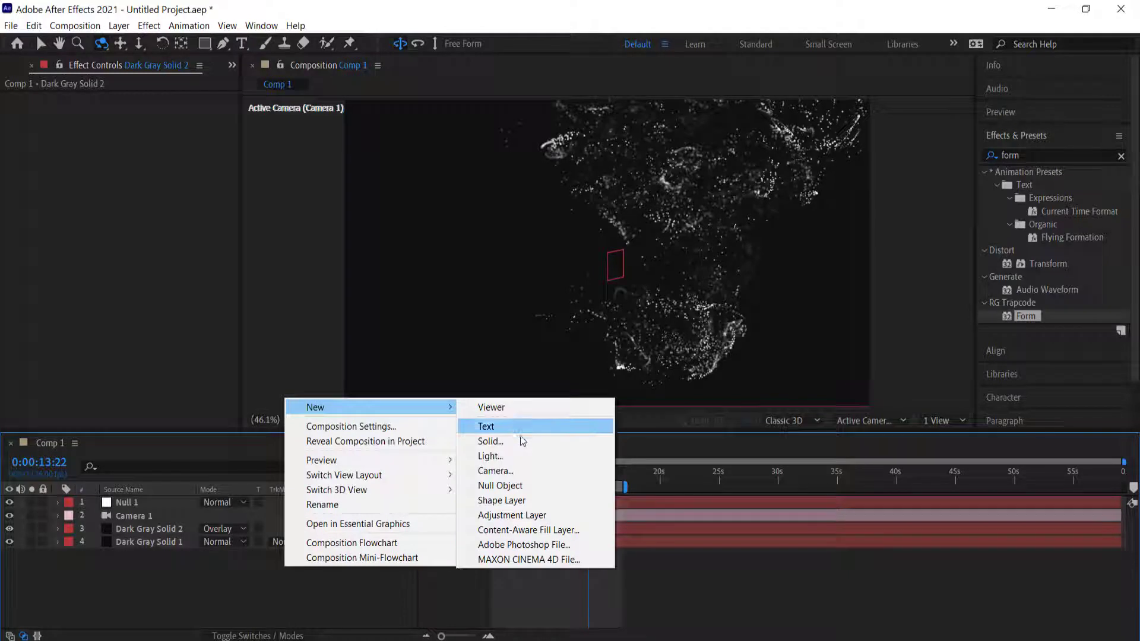
{"action": "left_click", "coordinate": [515, 514]}
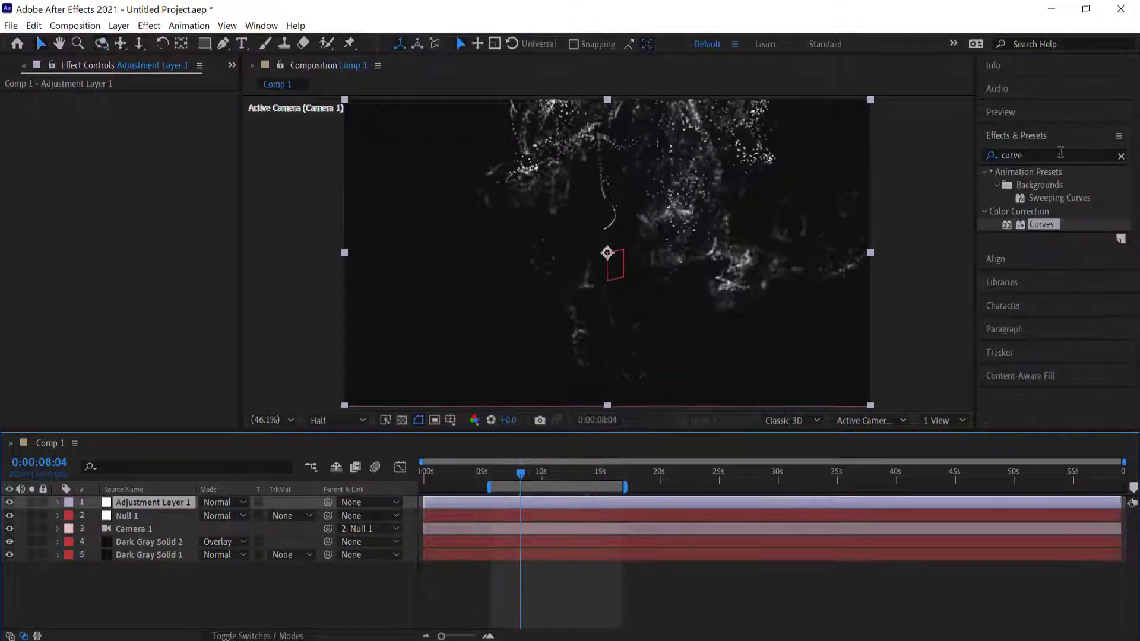
{"action": "left_click", "coordinate": [1012, 155]}
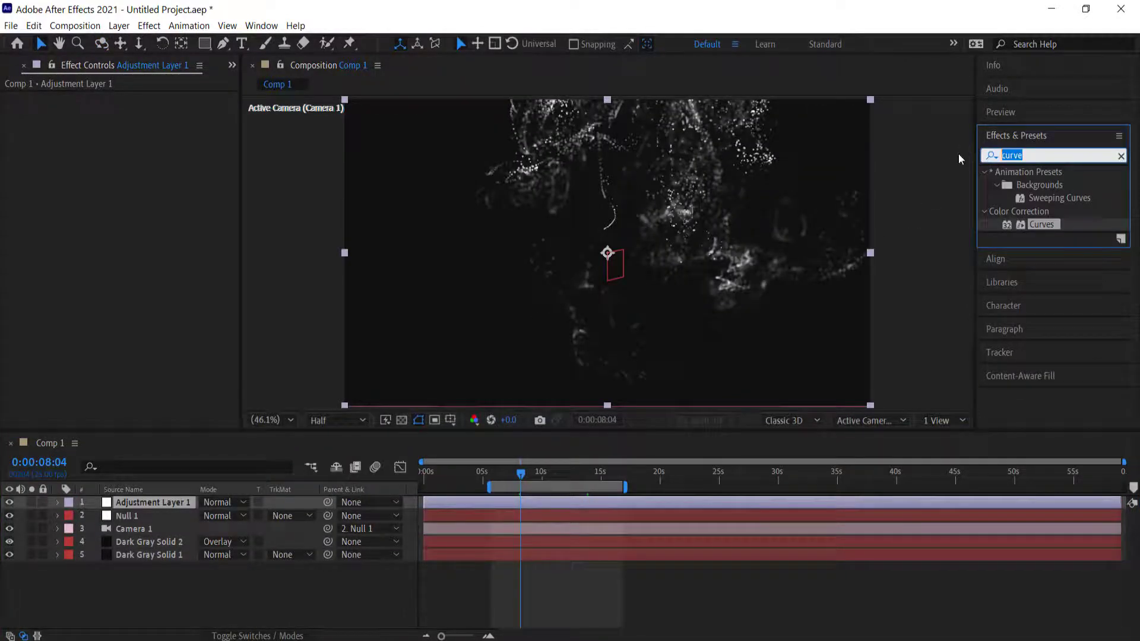
{"action": "type", "text": "lum"}
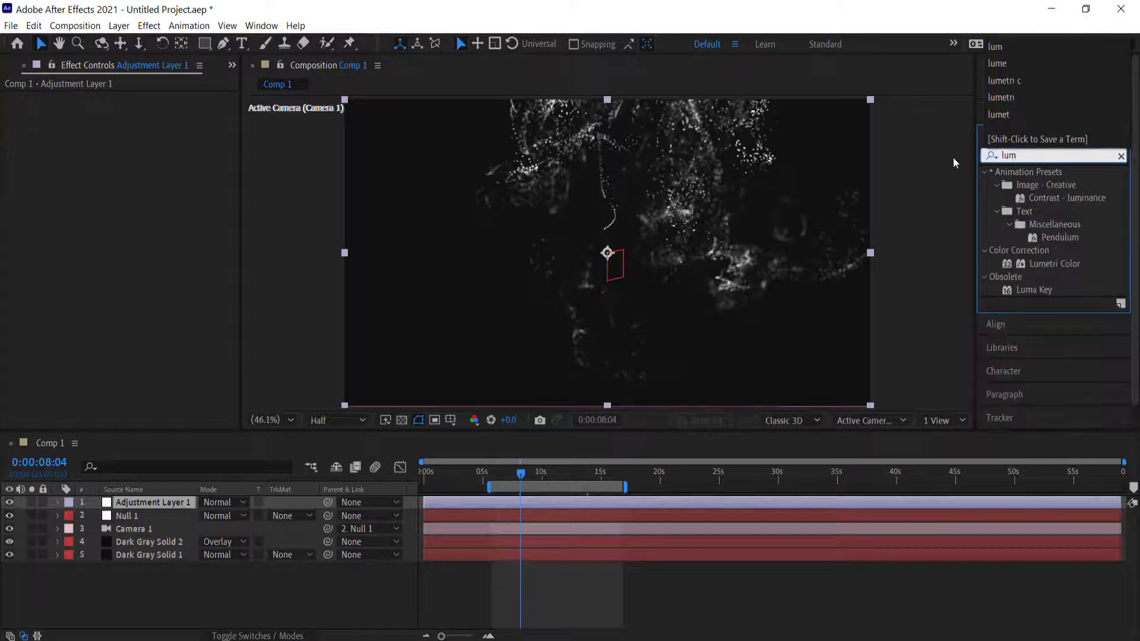
{"action": "double_click", "coordinate": [1056, 262]}
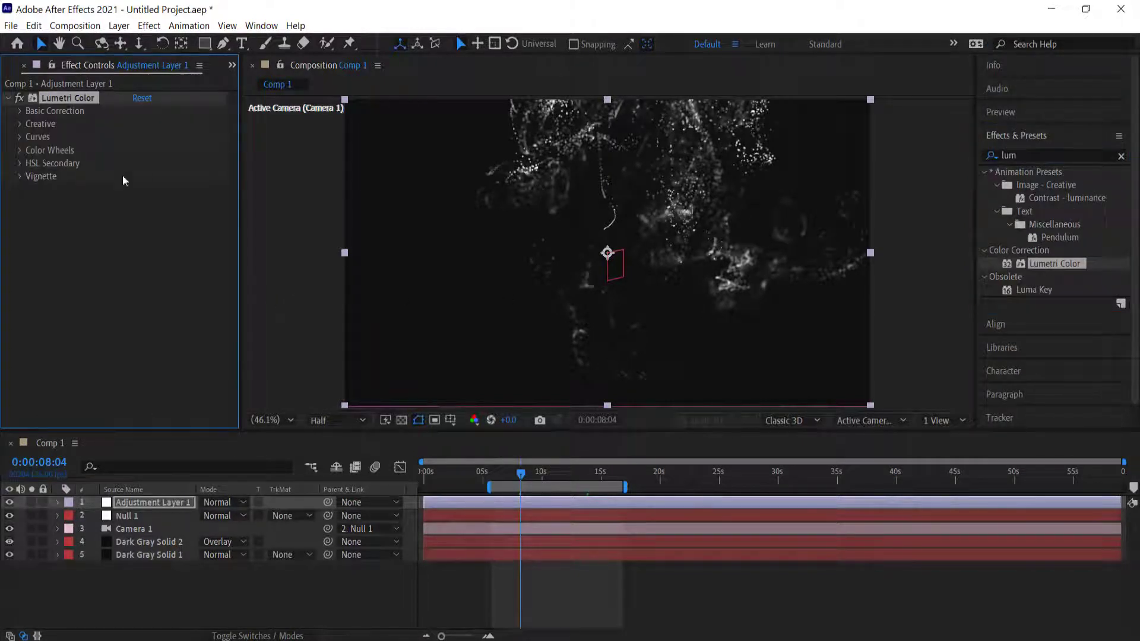
Step: Give Lumetri Color the SL BIG creative look and raise Saturation to 225
{"action": "left_click", "coordinate": [20, 124]}
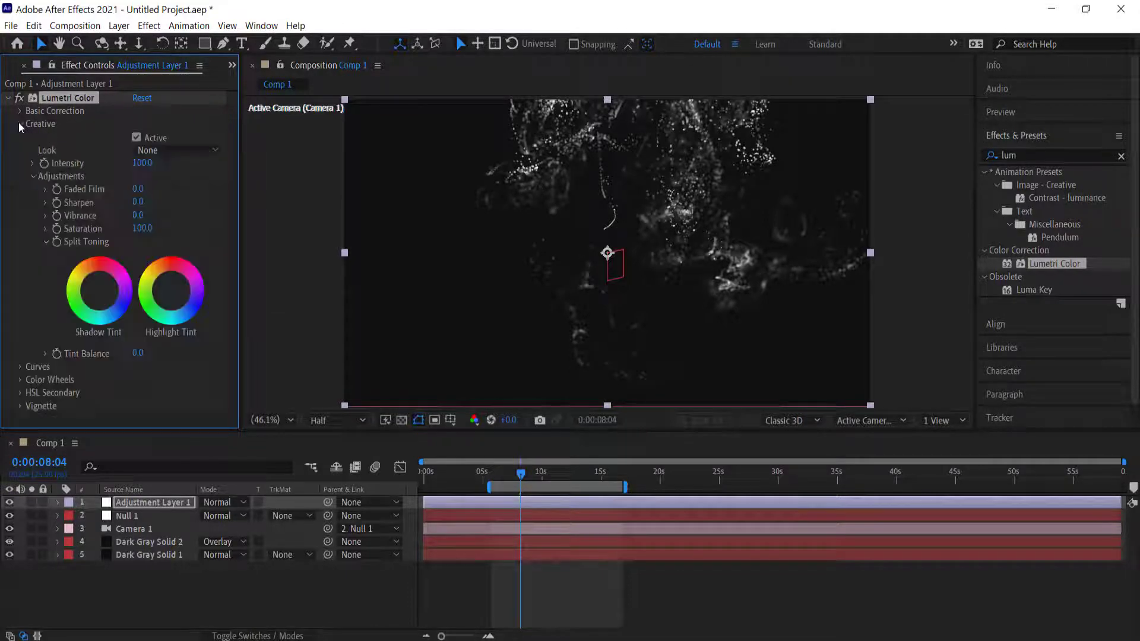
{"action": "left_click", "coordinate": [167, 152]}
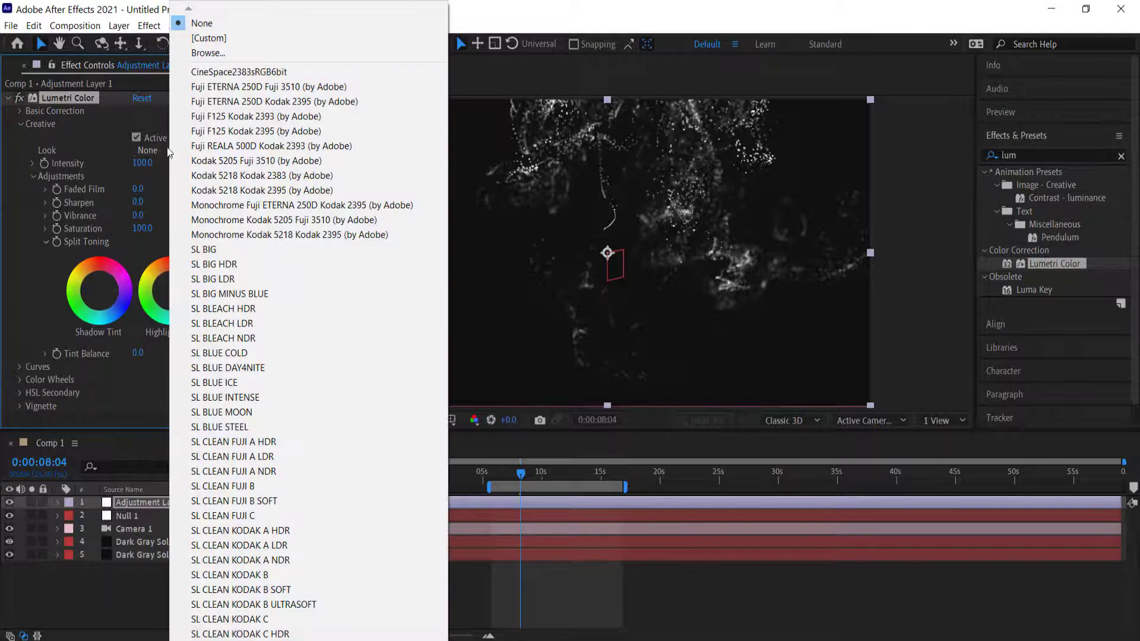
{"action": "left_click", "coordinate": [233, 249]}
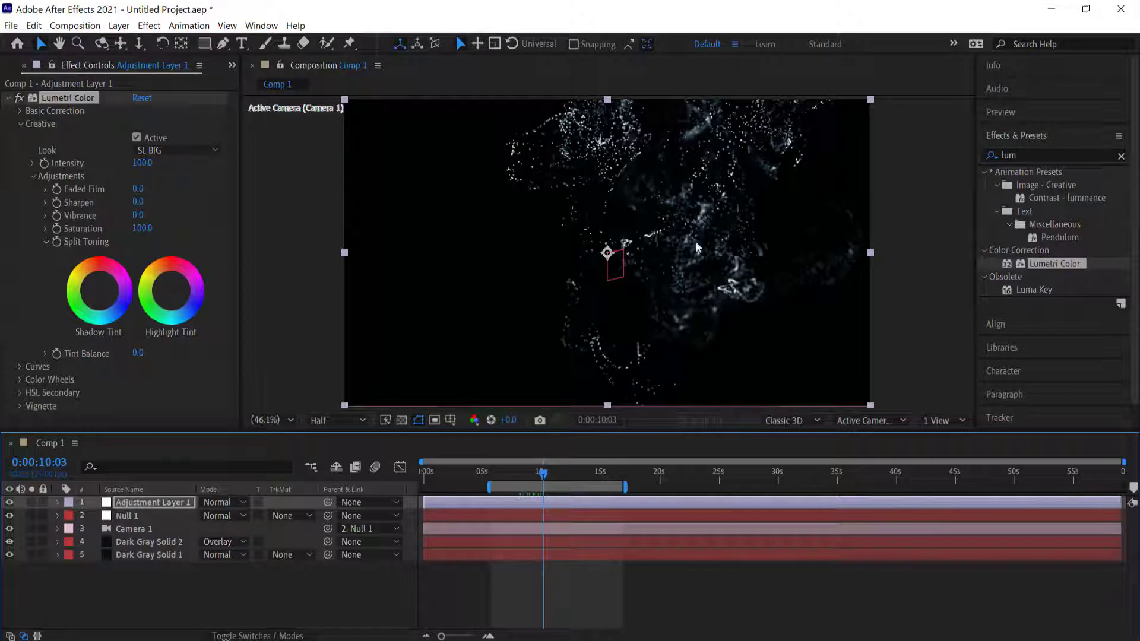
{"action": "double_click", "coordinate": [1021, 155]}
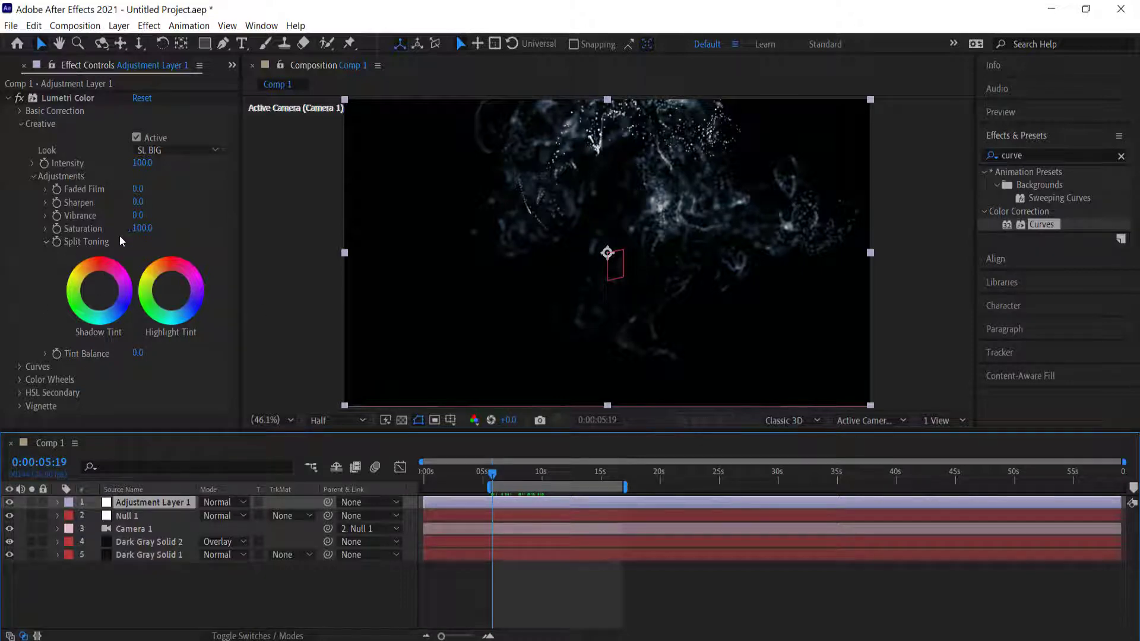
{"action": "left_click_drag", "start_coordinate": [140, 234], "coordinate": [224, 219]}
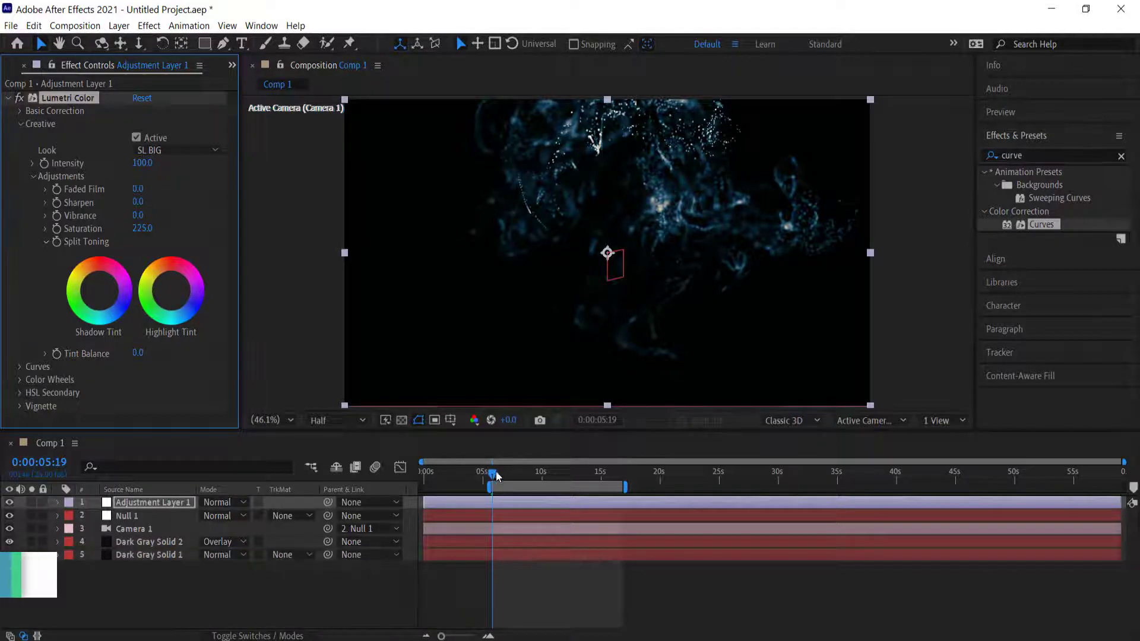
Step: Preview the grade at 9:11, try and undo an Exposure boost, then select all five layers
{"action": "left_click", "coordinate": [530, 471]}
{"action": "left_click_drag", "start_coordinate": [530, 471], "coordinate": [536, 472]}
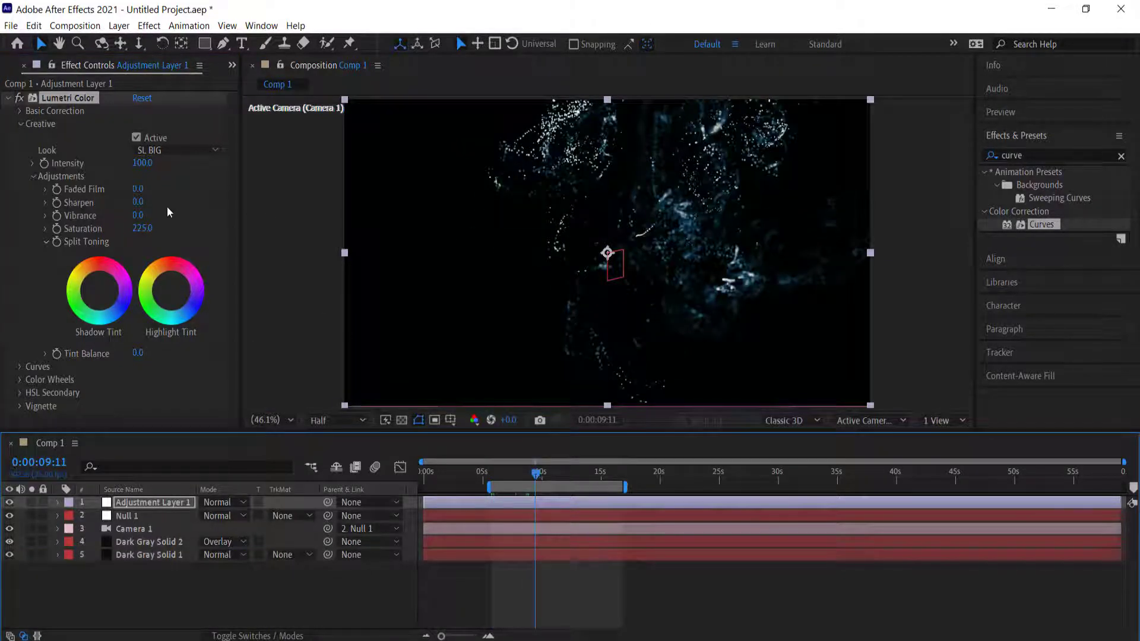
{"action": "left_click", "coordinate": [22, 111]}
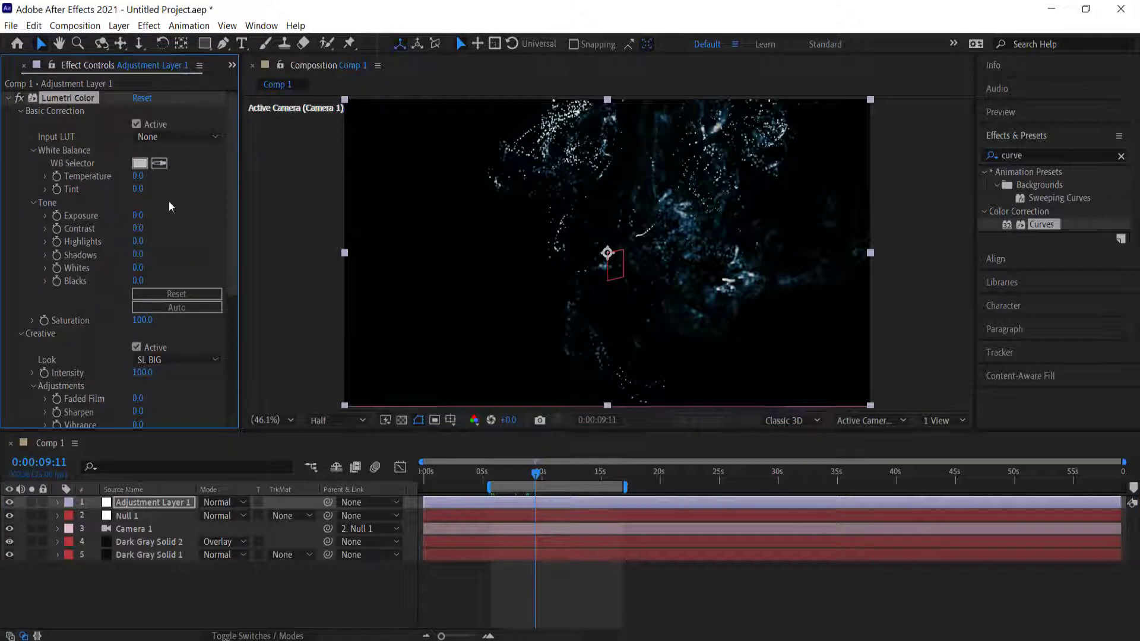
{"action": "left_click_drag", "start_coordinate": [141, 217], "coordinate": [160, 249]}
{"action": "key", "text": "ctrl+z"}
{"action": "key", "text": "ctrl+z"}
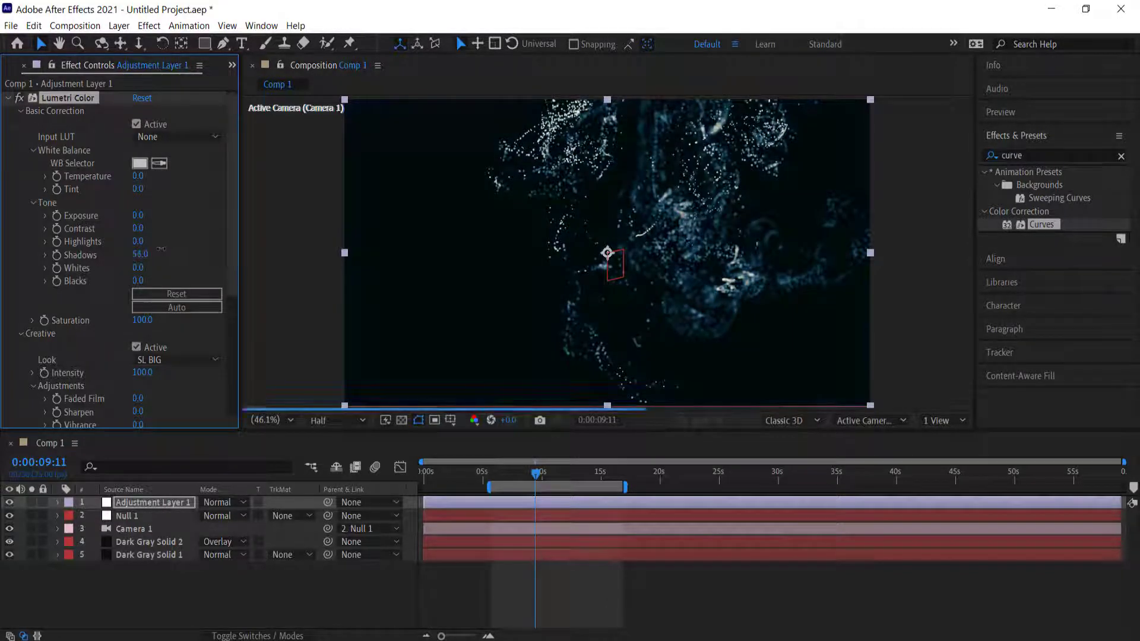
{"action": "key", "text": "ctrl+z"}
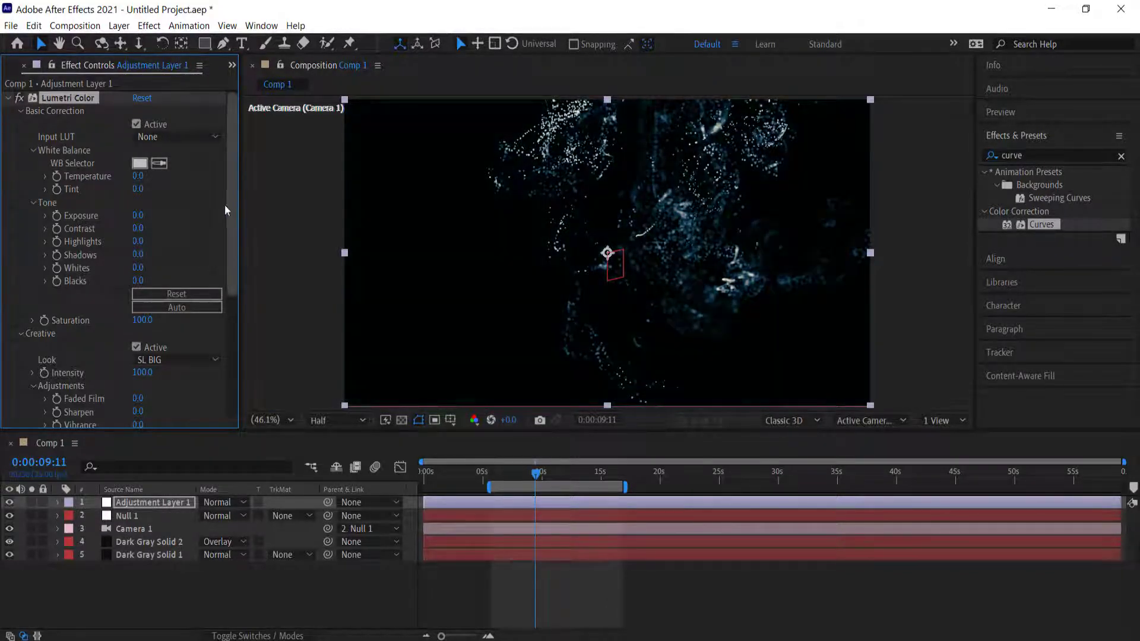
{"action": "scroll", "coordinate": [237, 237], "scroll_direction": "down", "scroll_amount": 5}
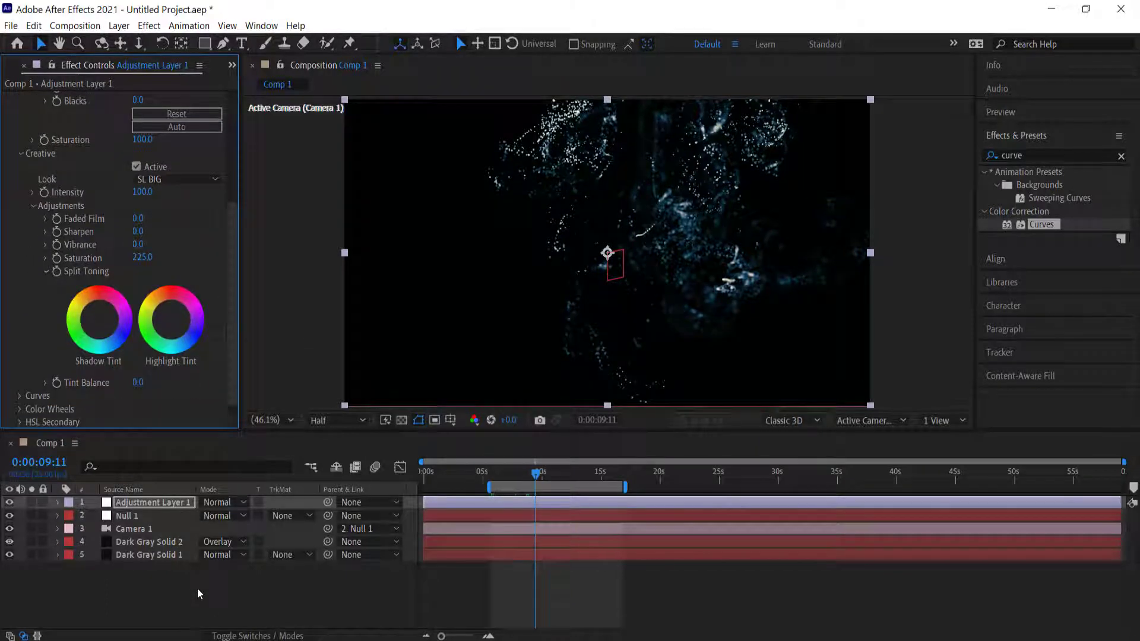
{"action": "left_click_drag", "start_coordinate": [199, 591], "coordinate": [152, 499]}
Step: Pre-compose the five selected layers into Pre-comp 1 and scrub the work area to preview
{"action": "right_click", "coordinate": [152, 500]}
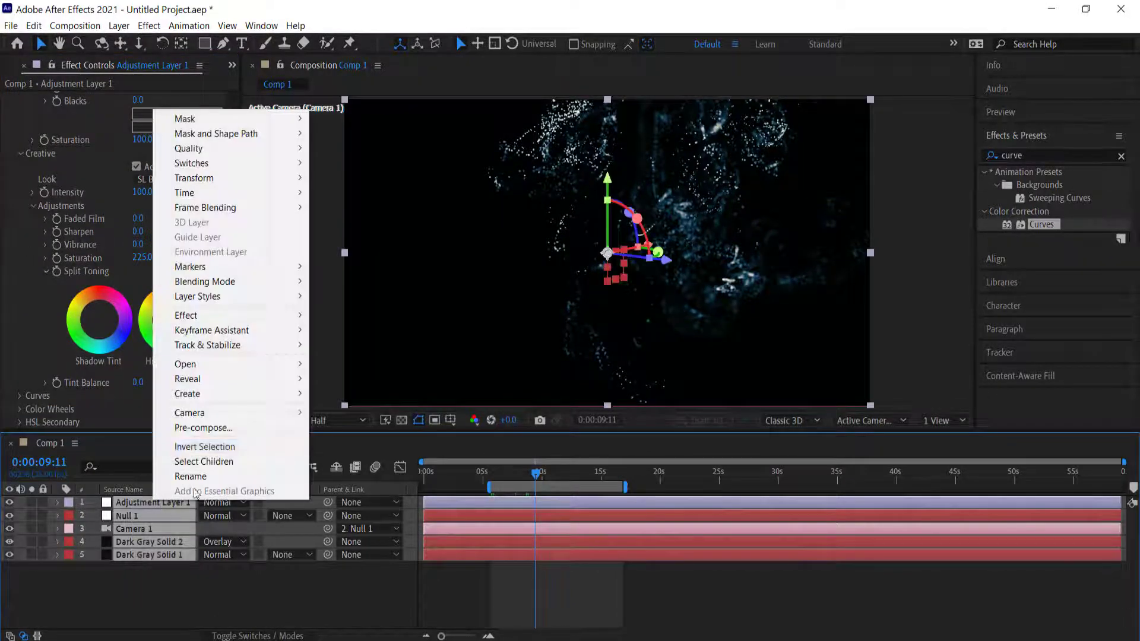
{"action": "left_click", "coordinate": [203, 428]}
{"action": "left_click", "coordinate": [524, 385]}
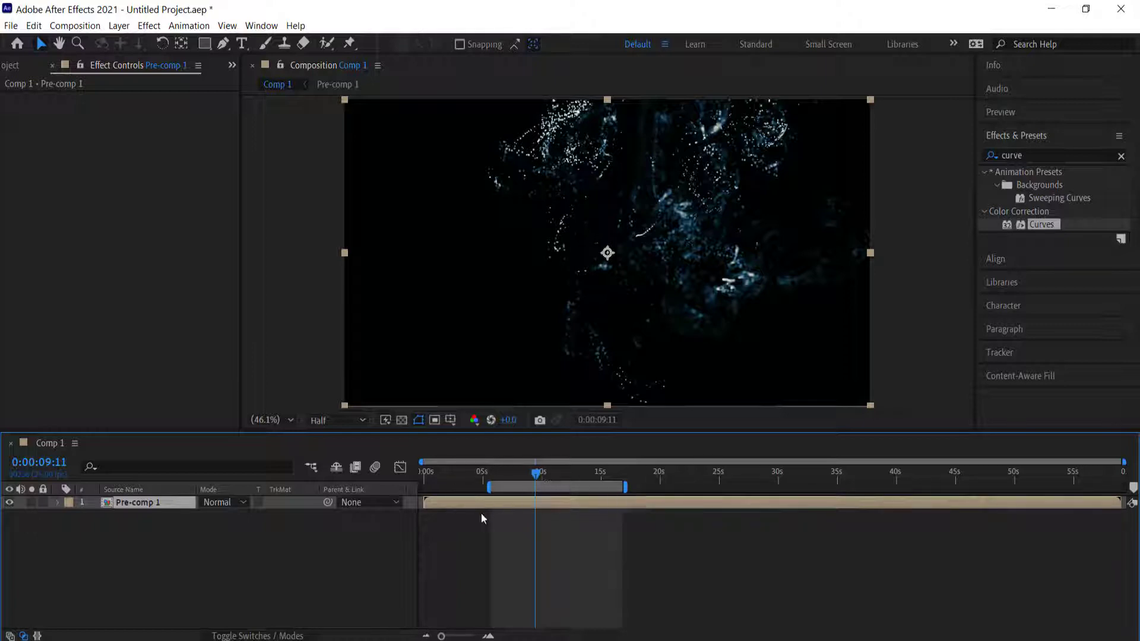
{"action": "scroll", "coordinate": [480, 508], "scroll_direction": "up", "scroll_amount": 3}
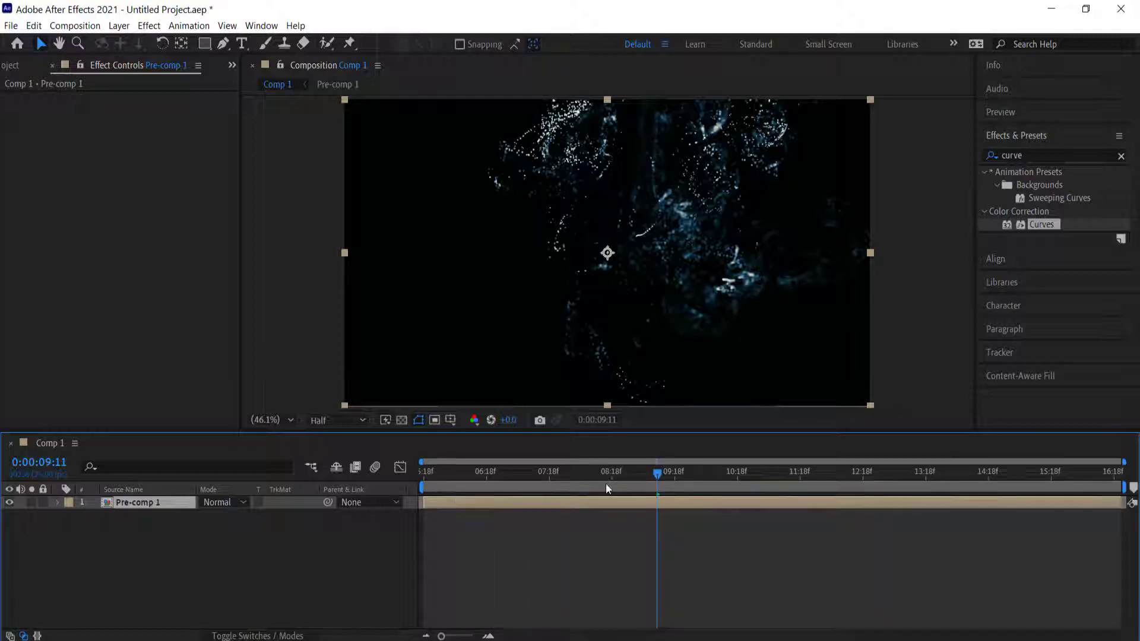
{"action": "left_click_drag", "start_coordinate": [653, 473], "coordinate": [356, 487]}
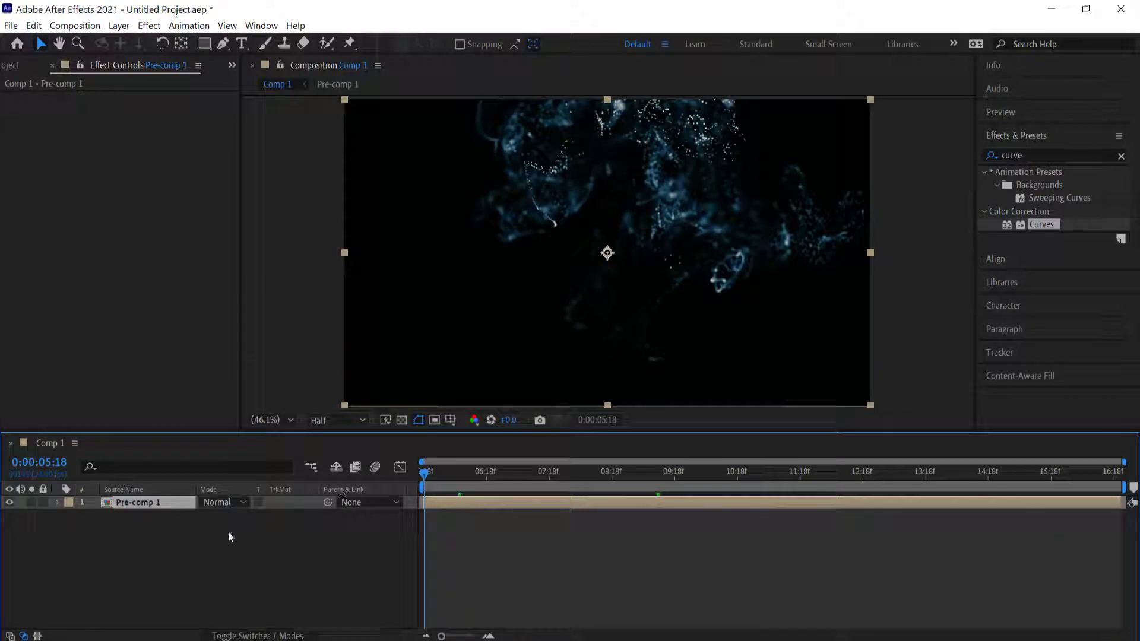
{"action": "right_click", "coordinate": [228, 532]}
Step: Create a new text layer in Comp 1 reading 'cinematic title'
{"action": "mouse_move", "coordinate": [308, 373]}
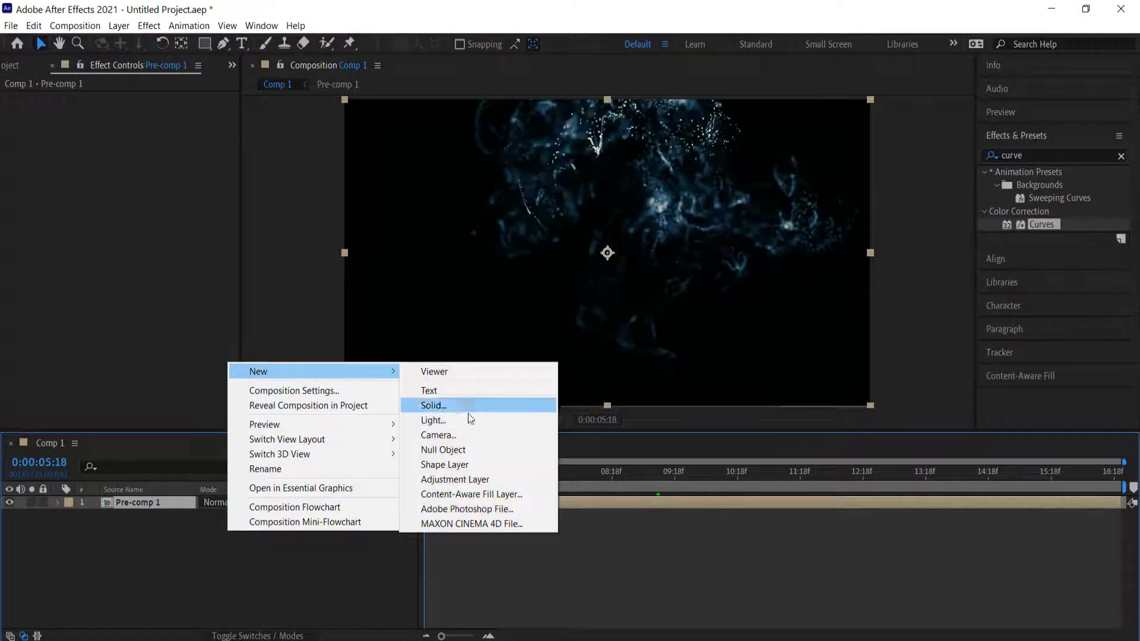
{"action": "left_click", "coordinate": [453, 393]}
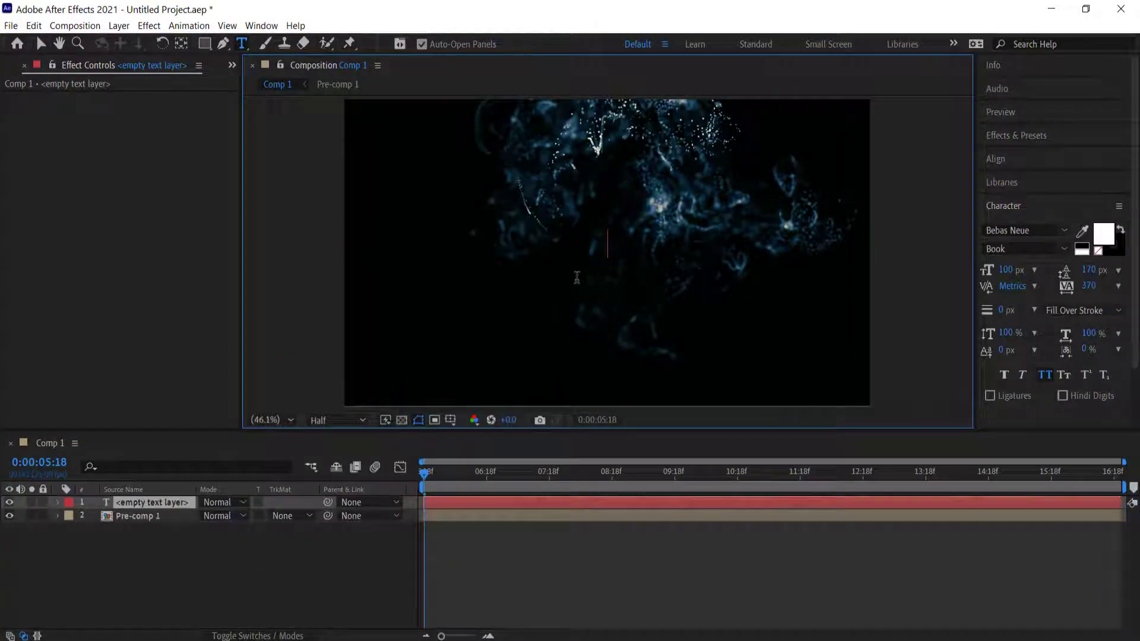
{"action": "type", "text": "cinemat"}
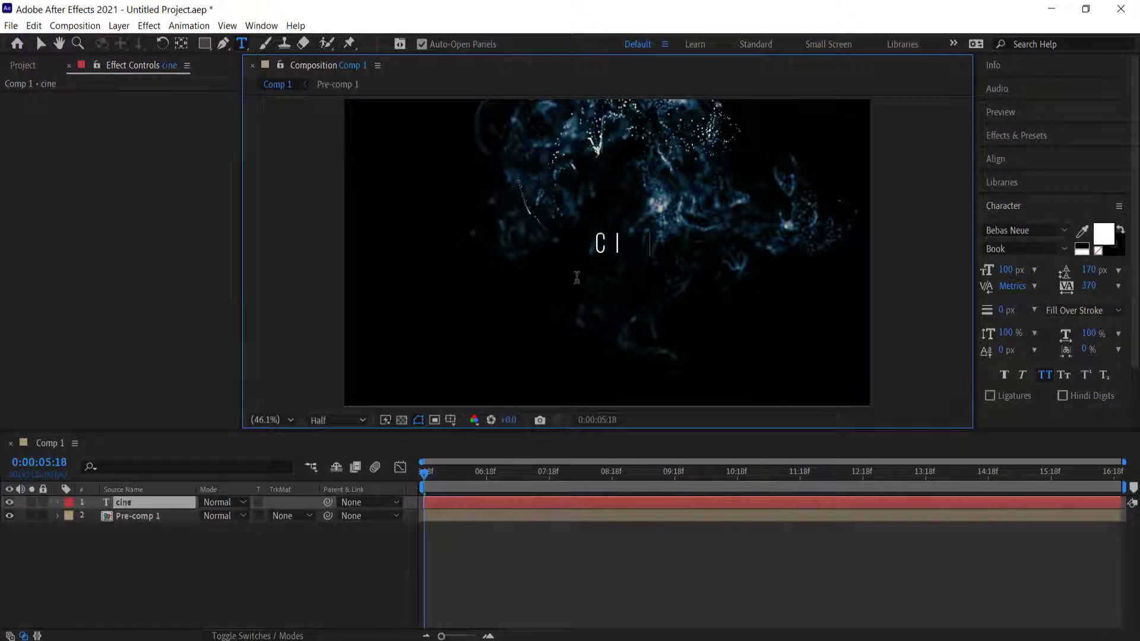
{"action": "type", "text": "ic titl"}
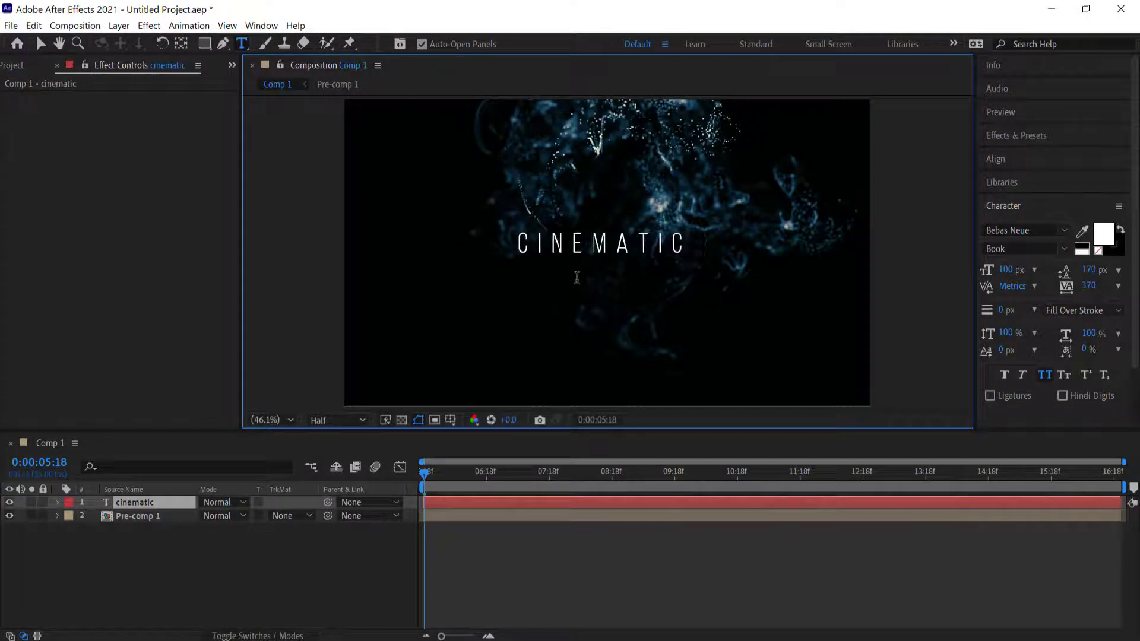
{"action": "type", "text": "e"}
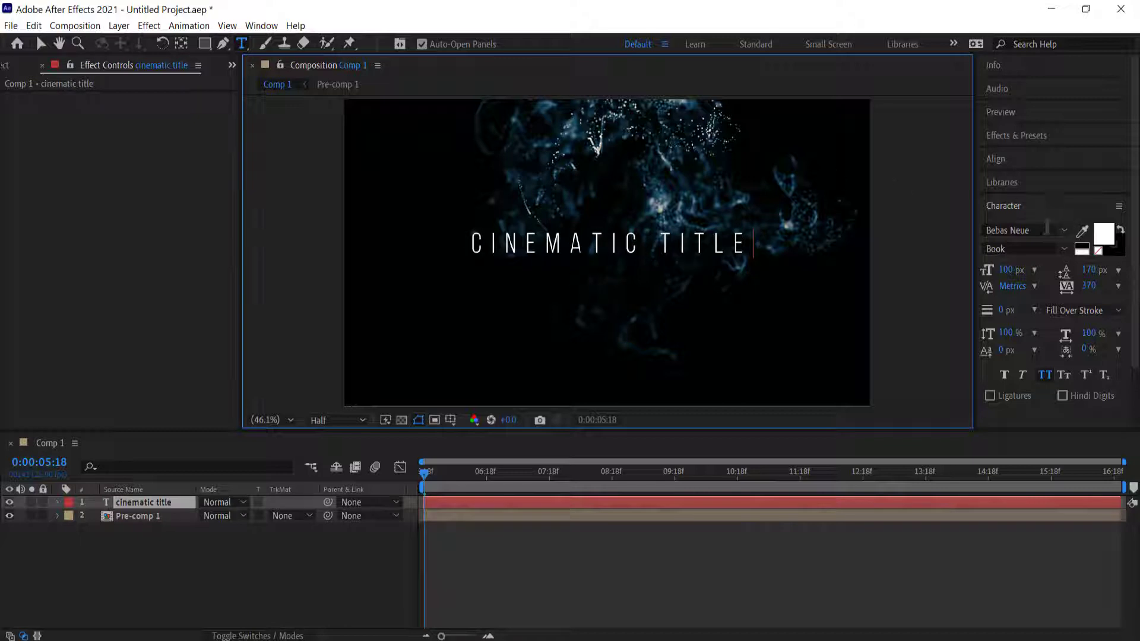
{"action": "left_click", "coordinate": [1064, 230]}
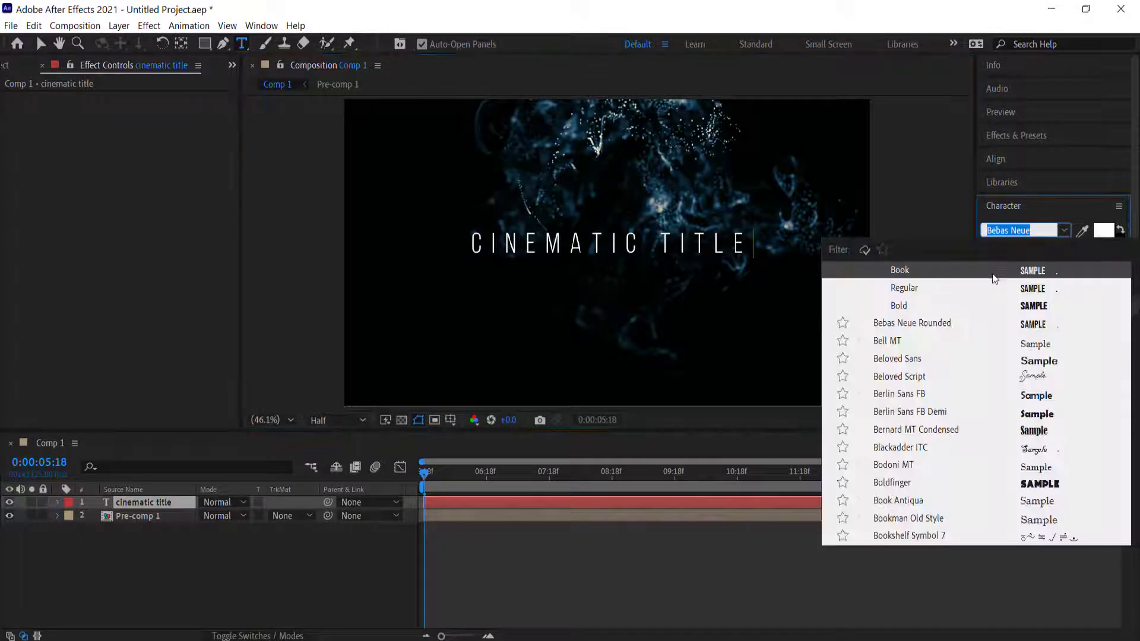
Step: Keep Bebas Neue as the font and select the whole CINEMATIC TITLE text
{"action": "left_click", "coordinate": [1064, 230]}
{"action": "left_click", "coordinate": [1064, 249]}
{"action": "key", "text": "Return"}
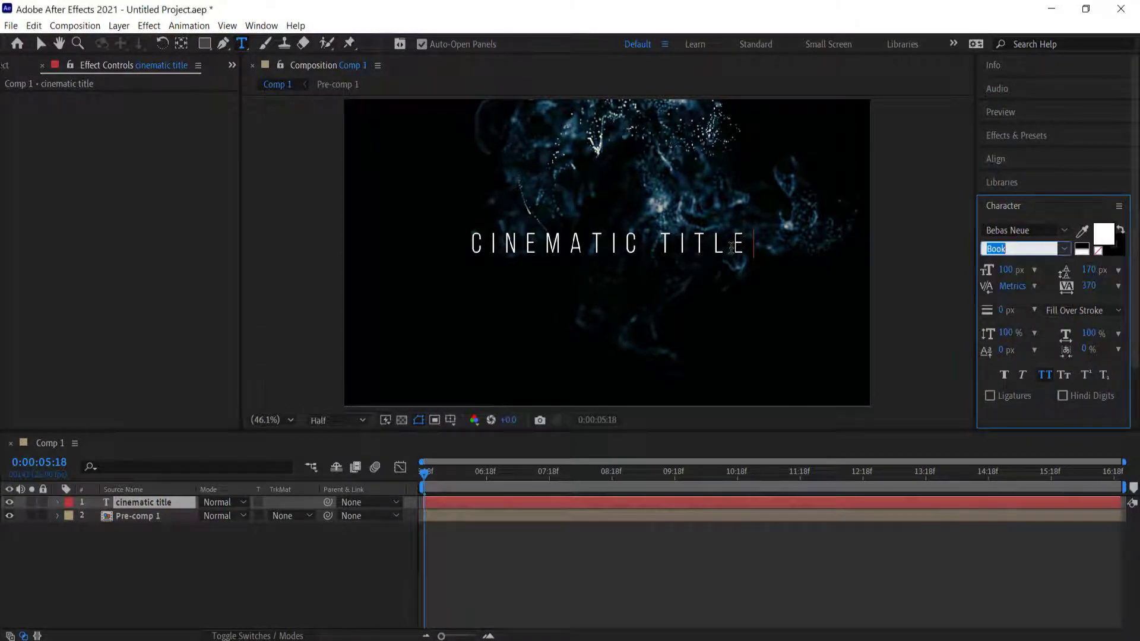
{"action": "left_click_drag", "start_coordinate": [749, 243], "coordinate": [466, 243]}
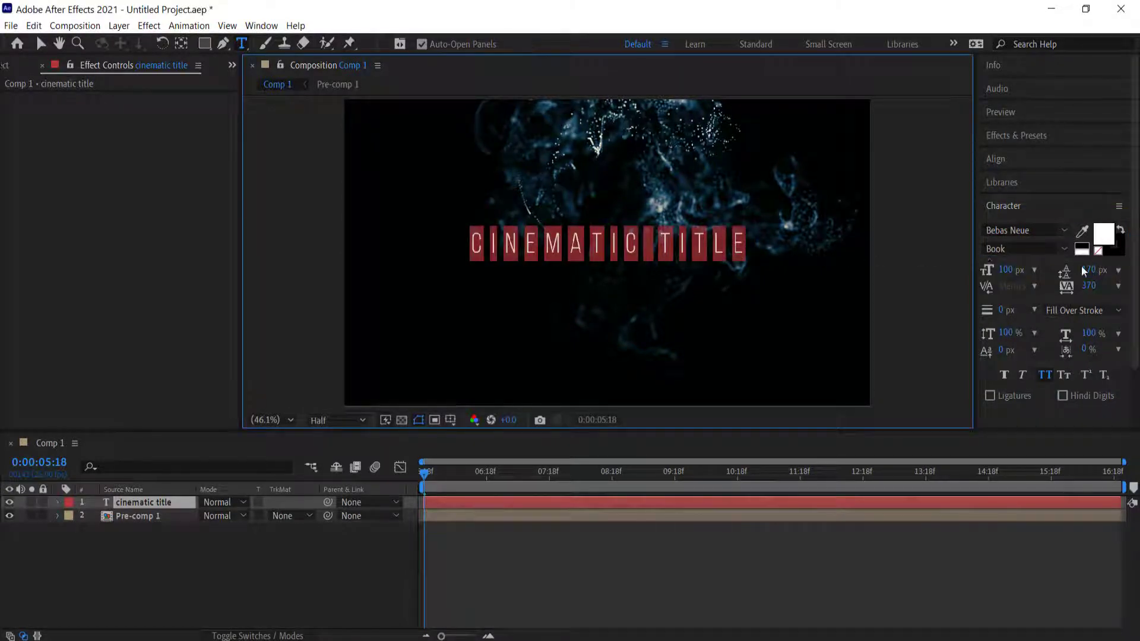
Step: Set the title's tracking to 350 and its font size to 120 px
{"action": "left_click", "coordinate": [1088, 287]}
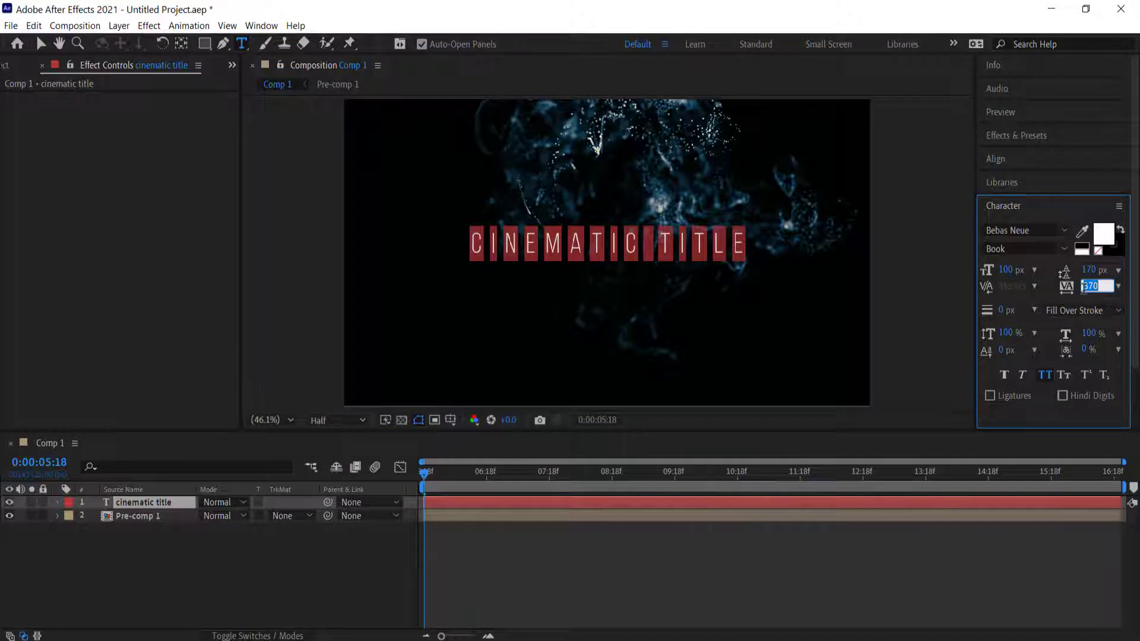
{"action": "type", "text": "350"}
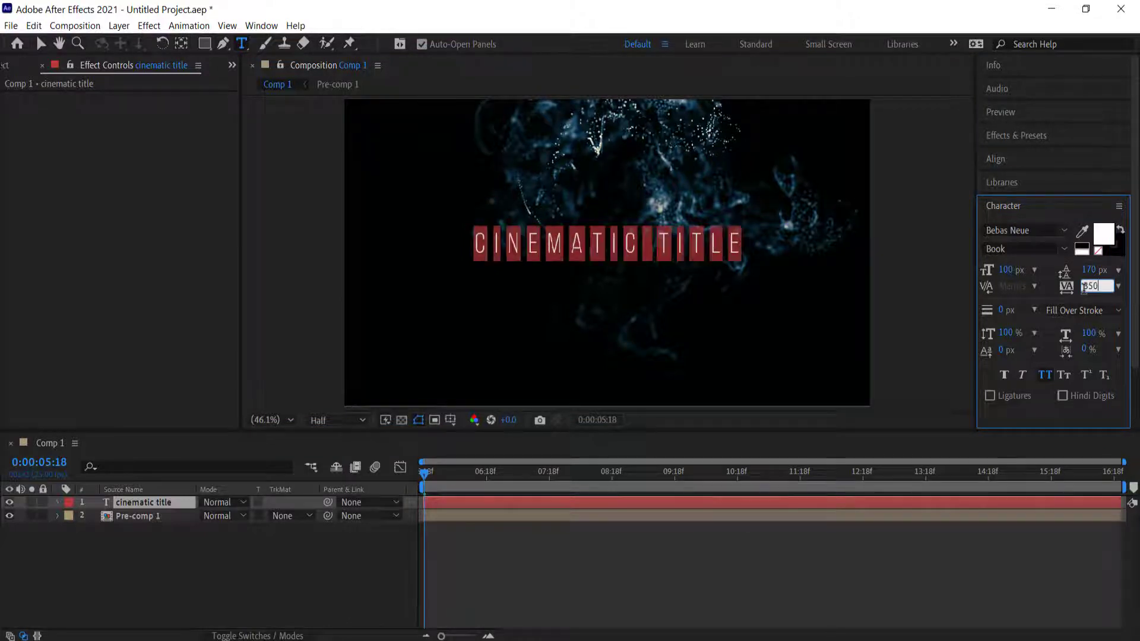
{"action": "key", "text": "Return"}
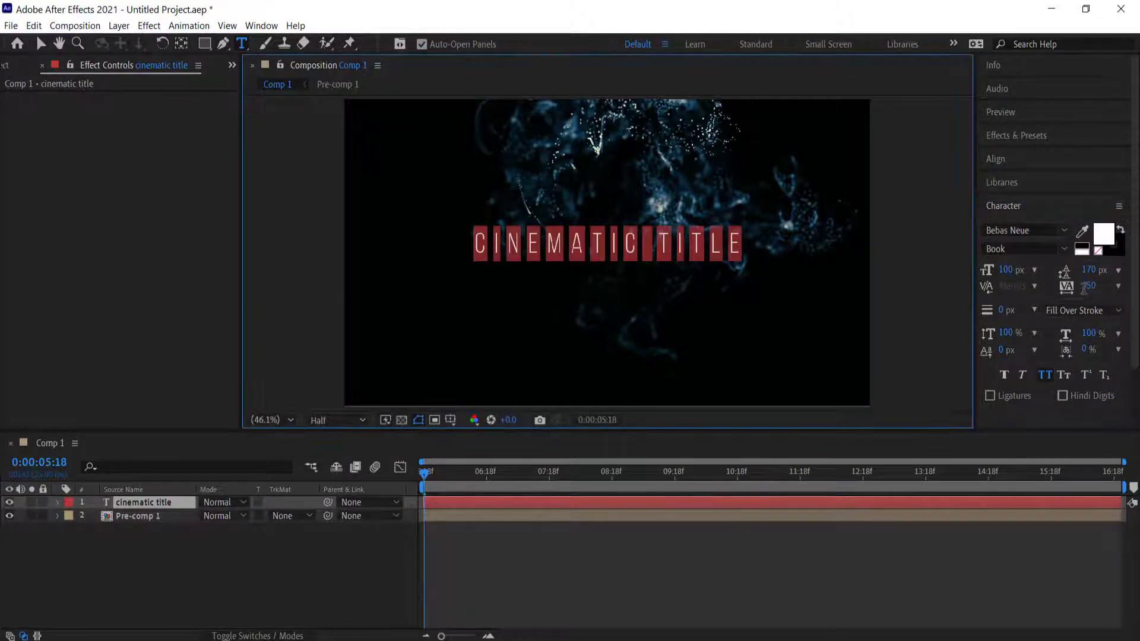
{"action": "left_click", "coordinate": [1009, 270]}
{"action": "type", "text": "1"}
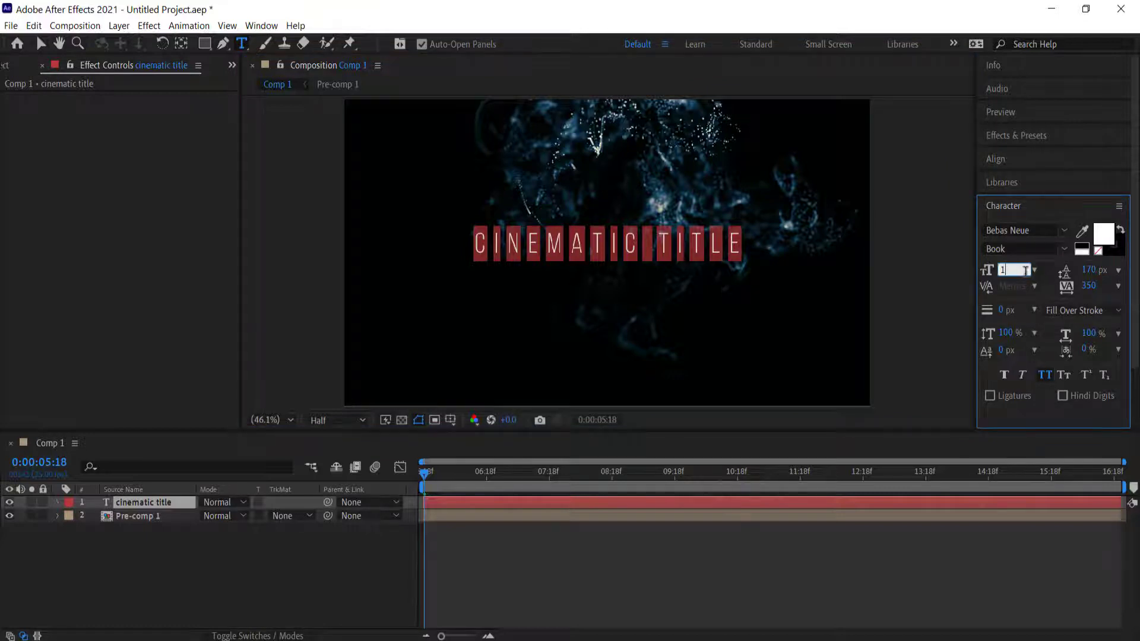
{"action": "type", "text": "20"}
{"action": "key", "text": "Return"}
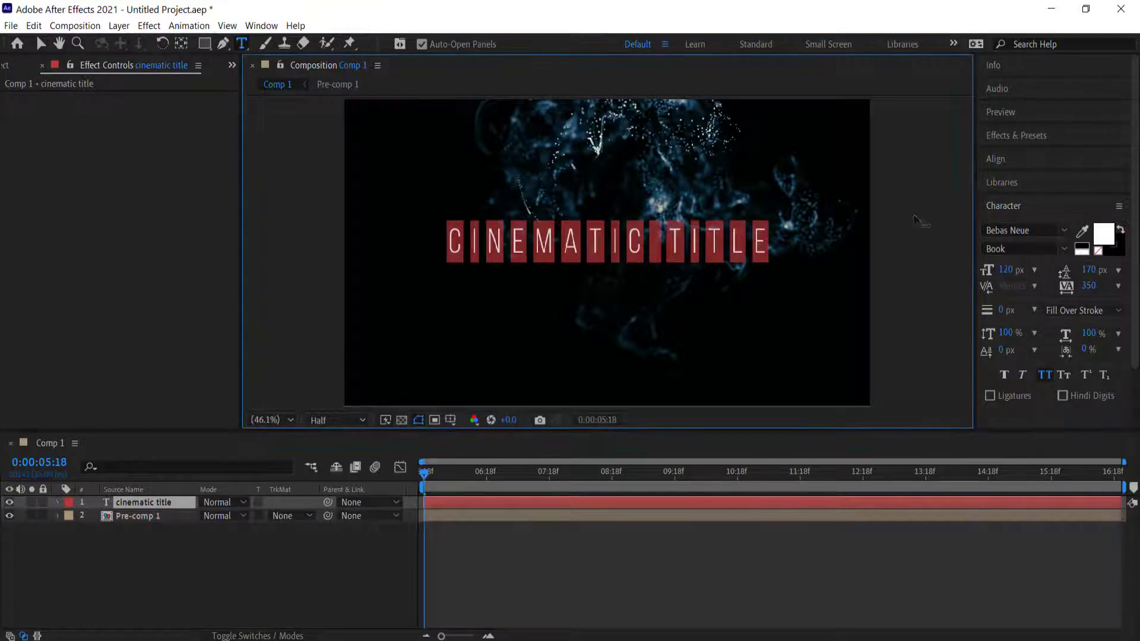
{"action": "left_click", "coordinate": [1001, 136]}
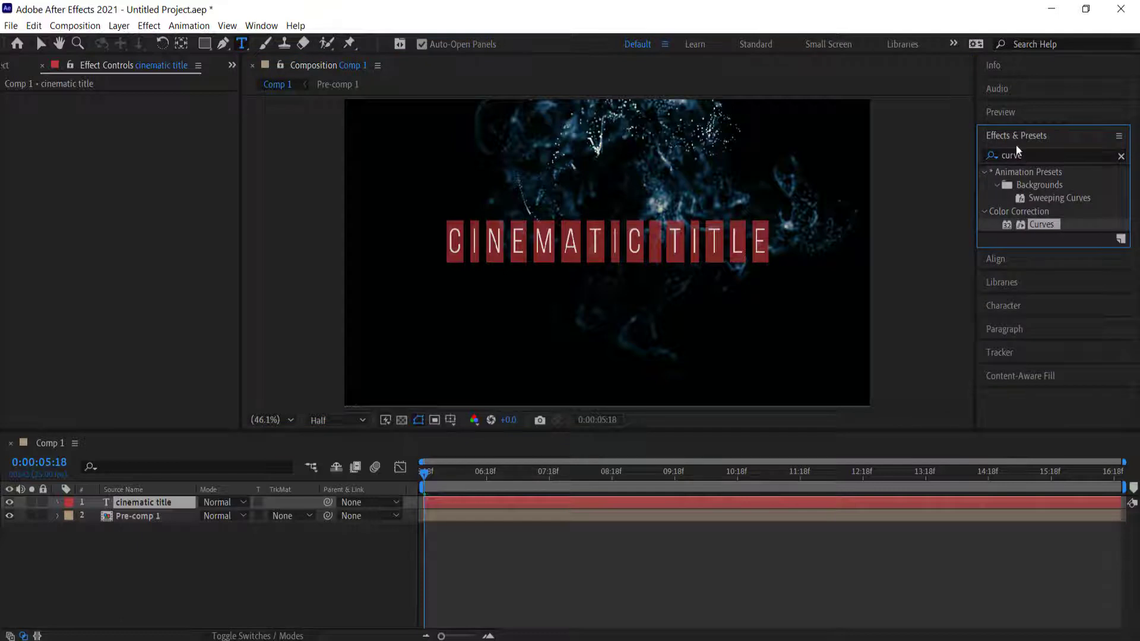
Step: Vertically centre the title in Comp 1 with the Align panel, then search presets for 'evap'
{"action": "left_click", "coordinate": [1009, 276]}
{"action": "left_click", "coordinate": [1016, 198]}
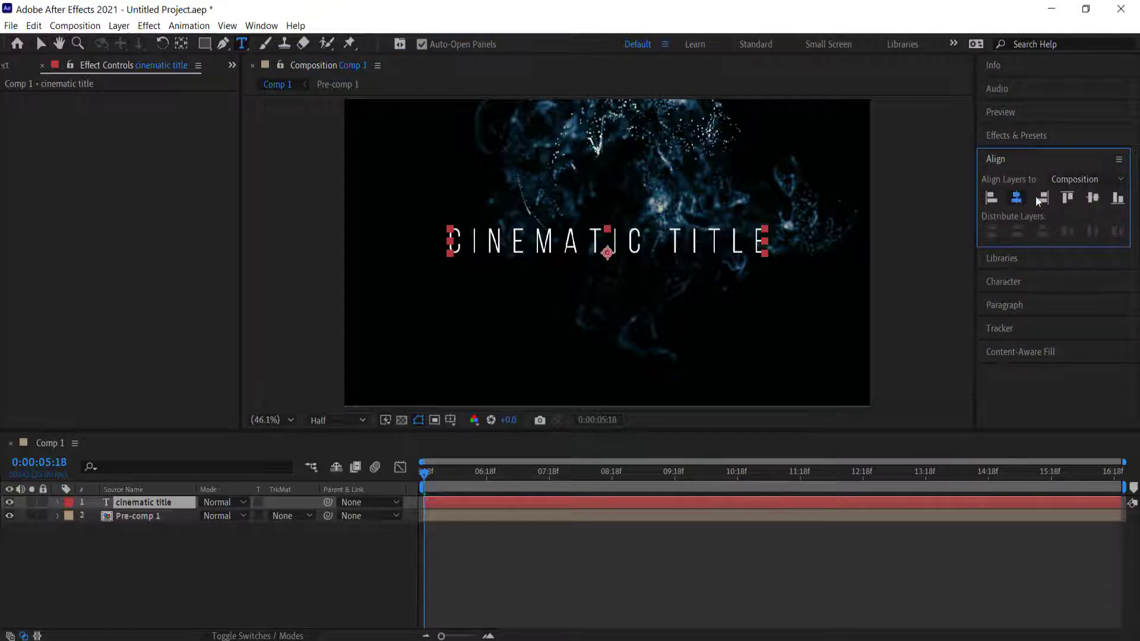
{"action": "left_click", "coordinate": [1092, 198]}
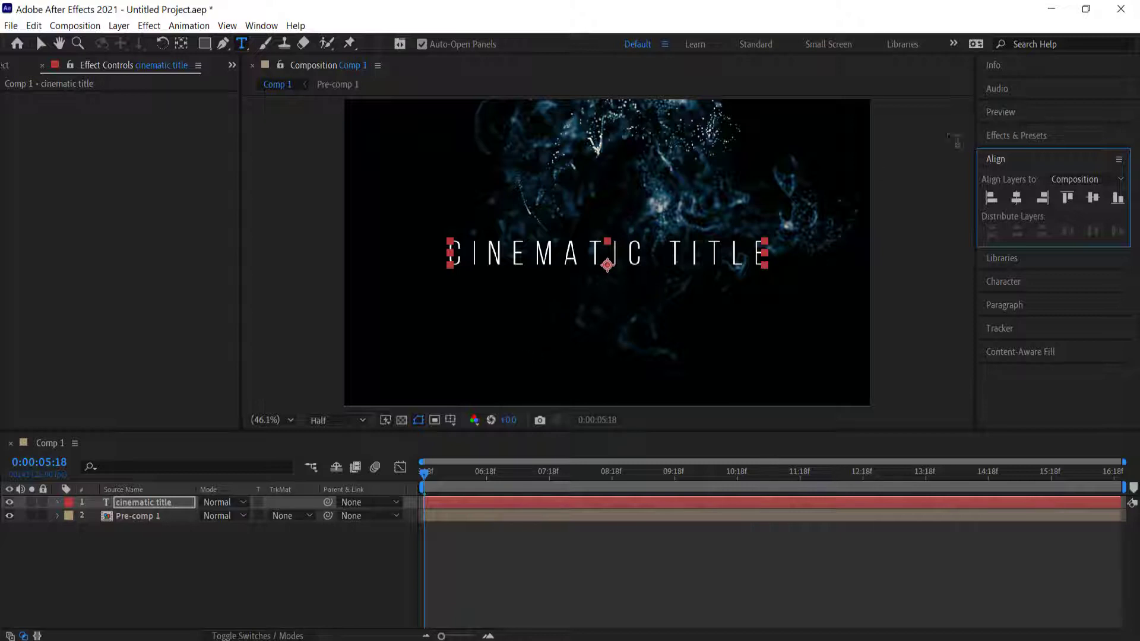
{"action": "left_click", "coordinate": [1009, 136]}
{"action": "left_click", "coordinate": [1045, 153]}
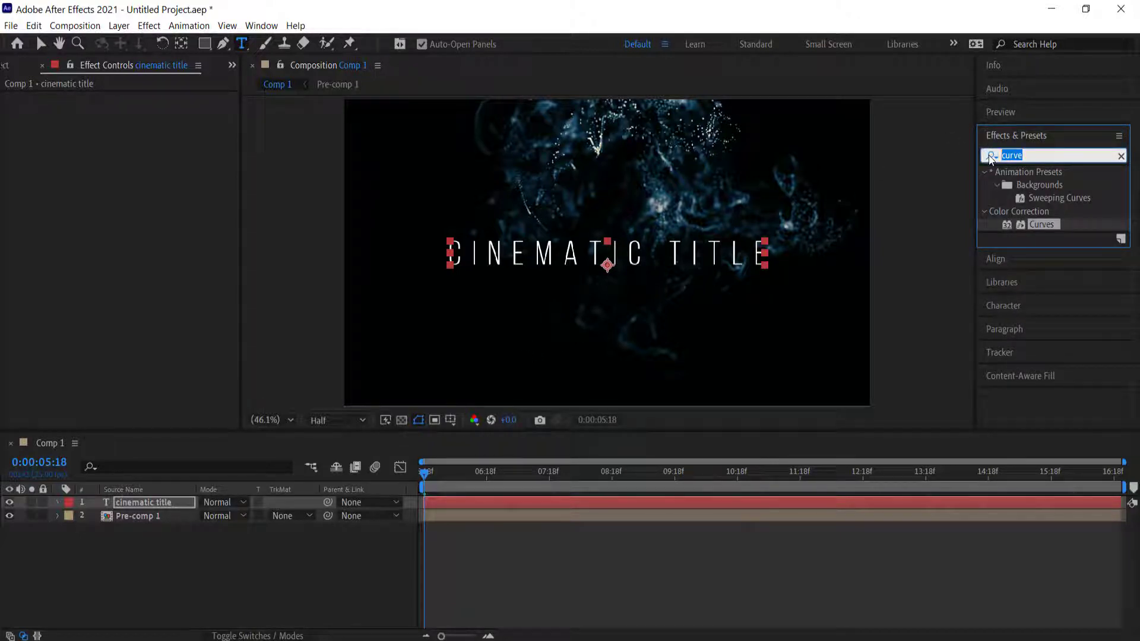
{"action": "type", "text": "evap"}
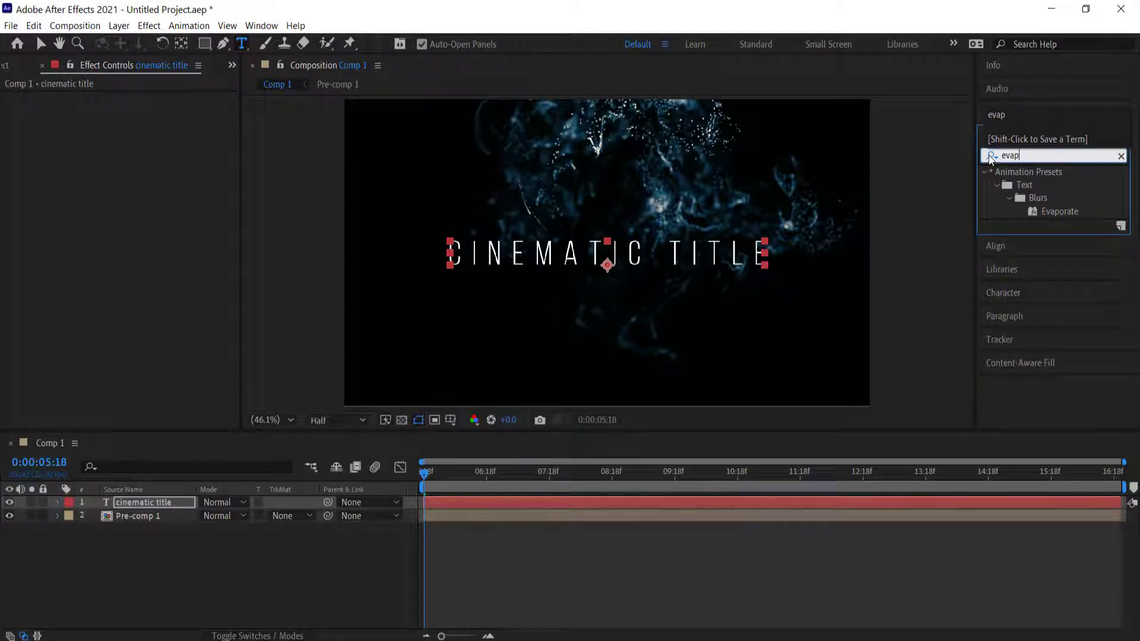
Step: Apply the Evaporate preset to the cinematic title layer and reveal its Offset keyframes
{"action": "left_click_drag", "start_coordinate": [1060, 210], "coordinate": [405, 478]}
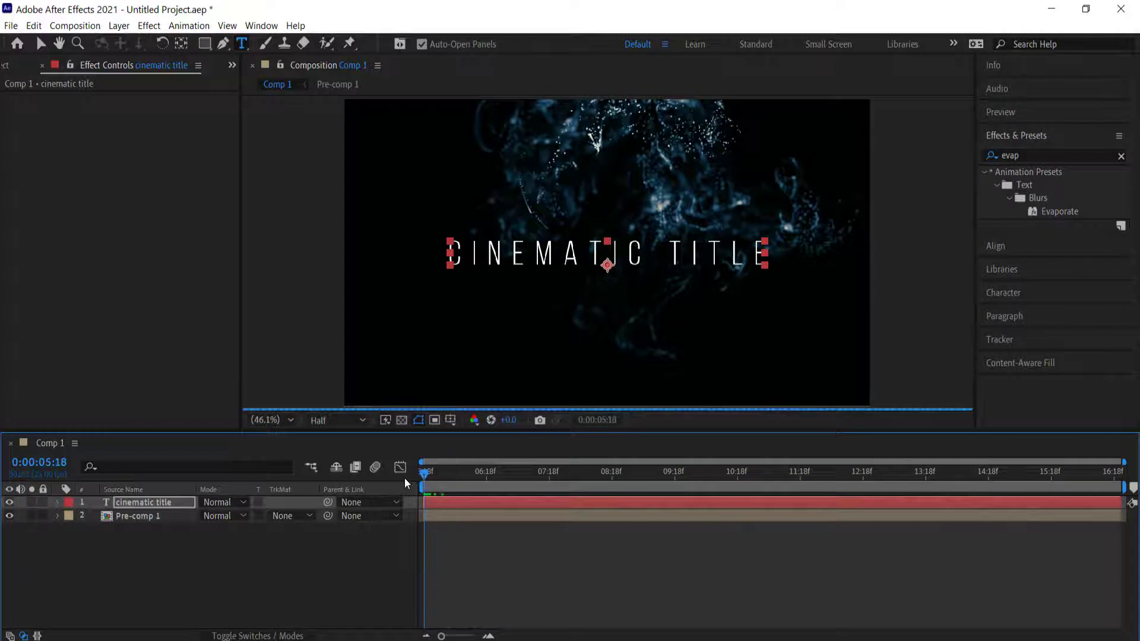
{"action": "left_click_drag", "start_coordinate": [1049, 210], "coordinate": [178, 506]}
{"action": "mouse_move", "coordinate": [427, 479]}
{"action": "left_mouse_down"}
{"action": "mouse_move", "coordinate": [532, 470]}
{"action": "mouse_move", "coordinate": [432, 476]}
{"action": "left_mouse_up"}
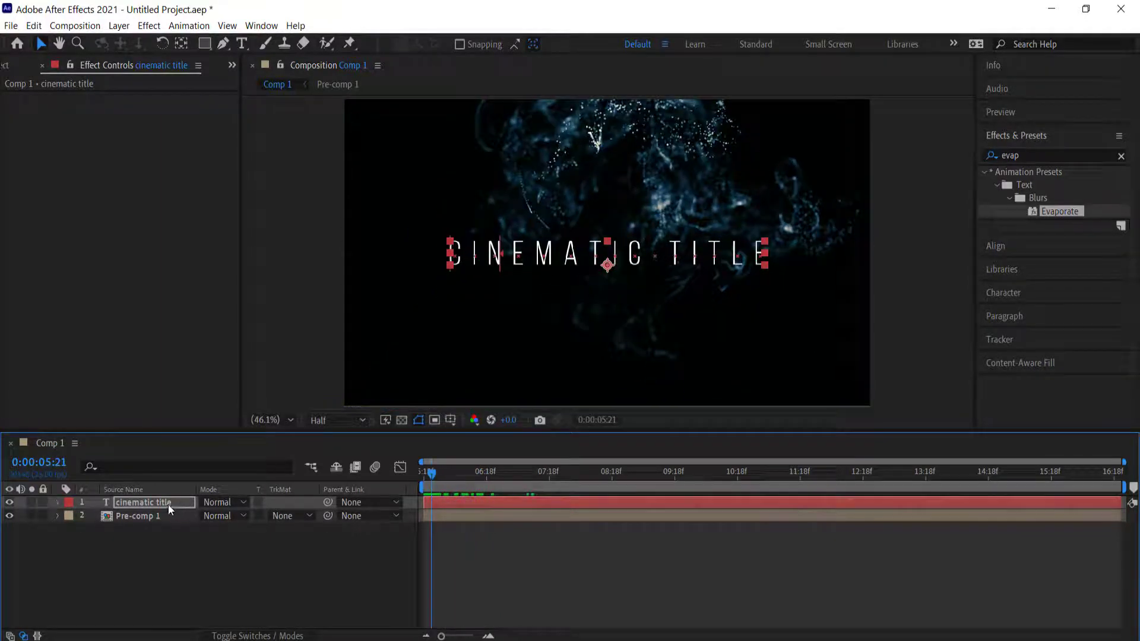
{"action": "key", "text": "u"}
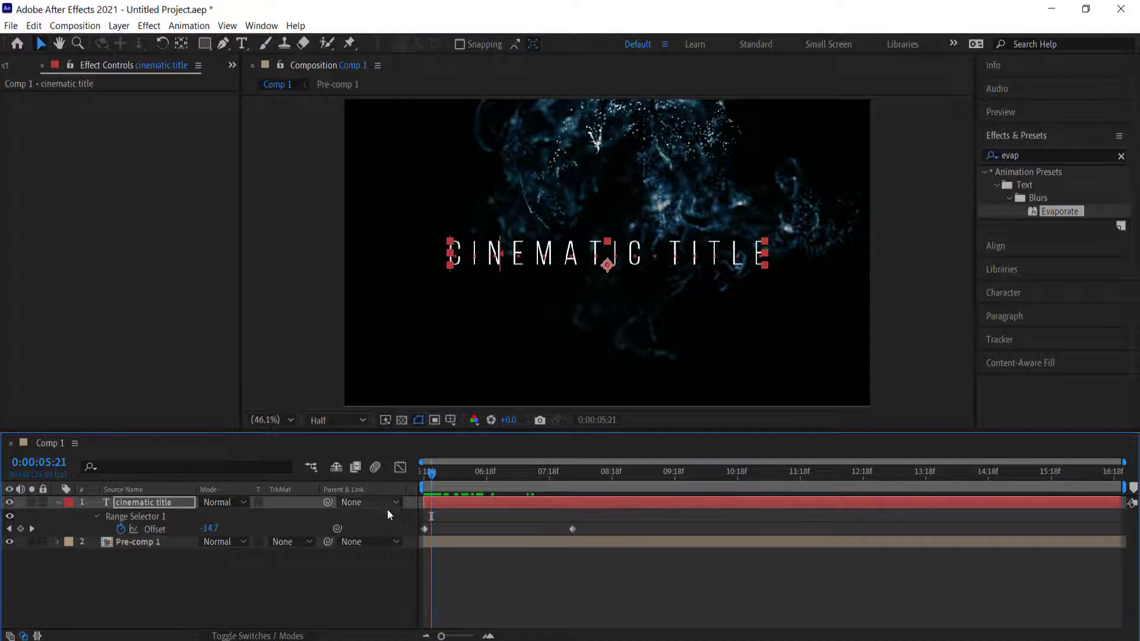
Step: Reverse the Offset keyframes so letters materialise, retiming them around 8:02–9:18, and preview
{"action": "left_click_drag", "start_coordinate": [425, 529], "coordinate": [605, 521]}
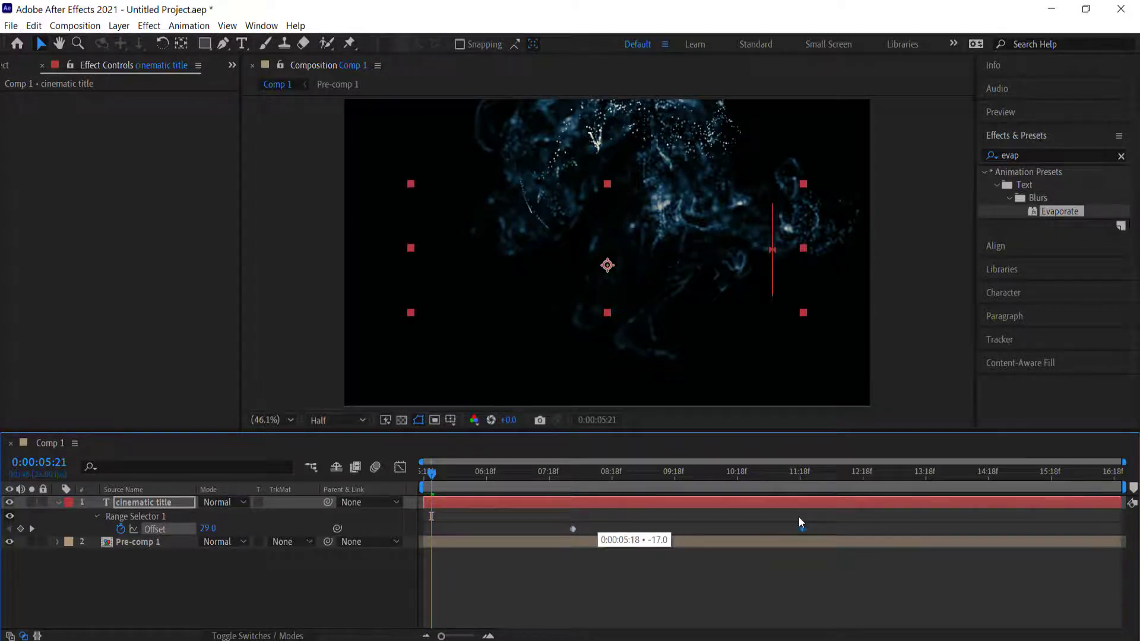
{"action": "left_click_drag", "start_coordinate": [574, 530], "coordinate": [484, 531]}
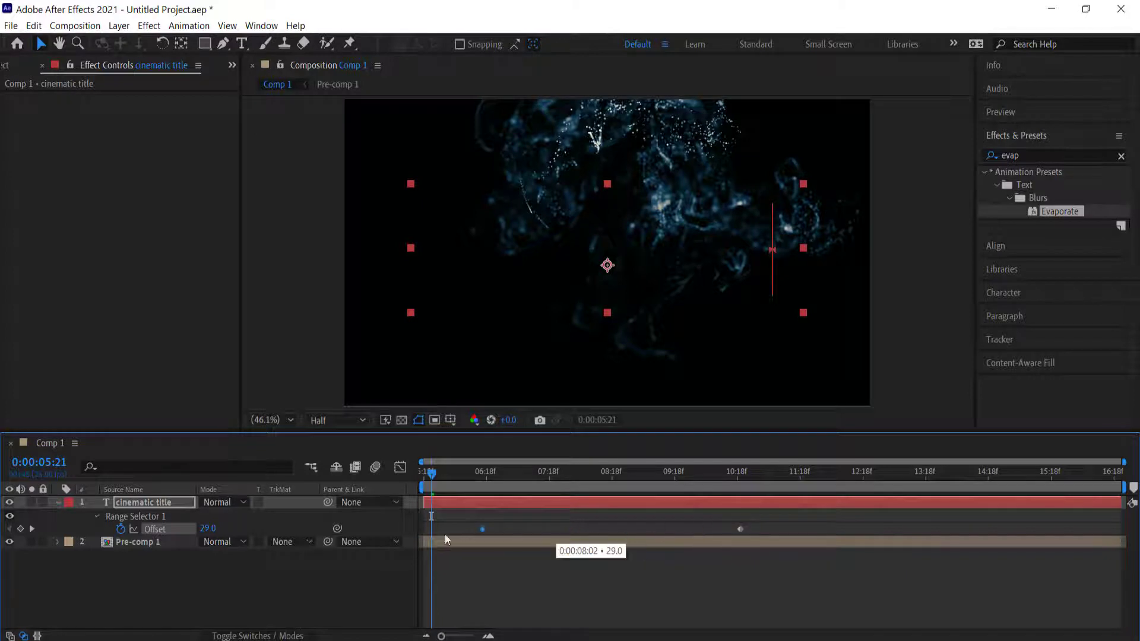
{"action": "left_click_drag", "start_coordinate": [434, 477], "coordinate": [418, 474]}
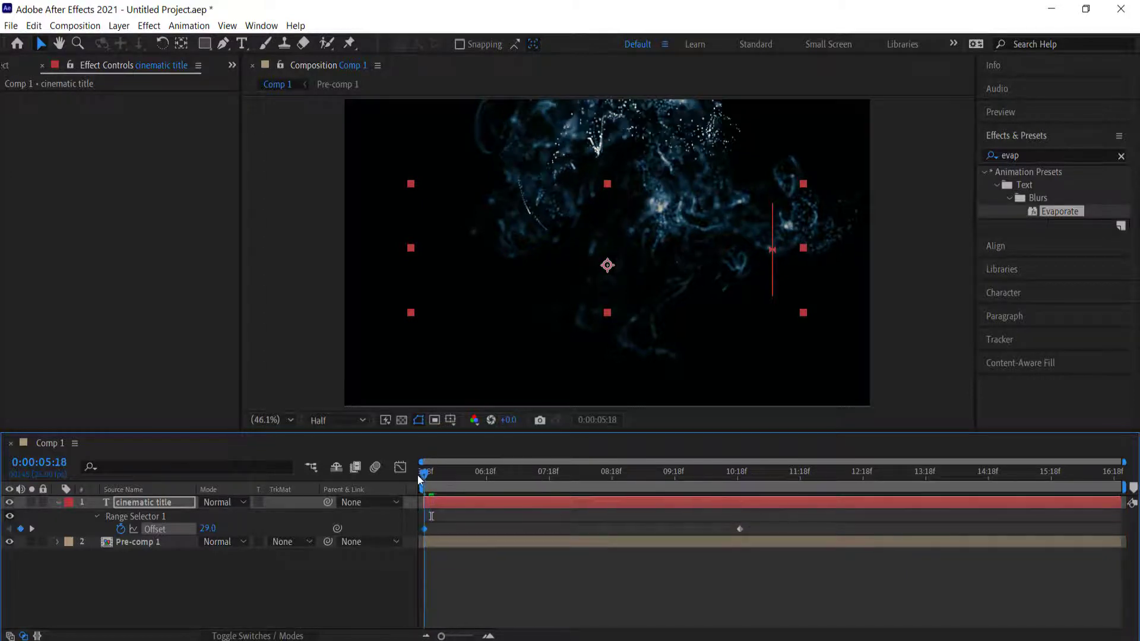
{"action": "key", "text": "space"}
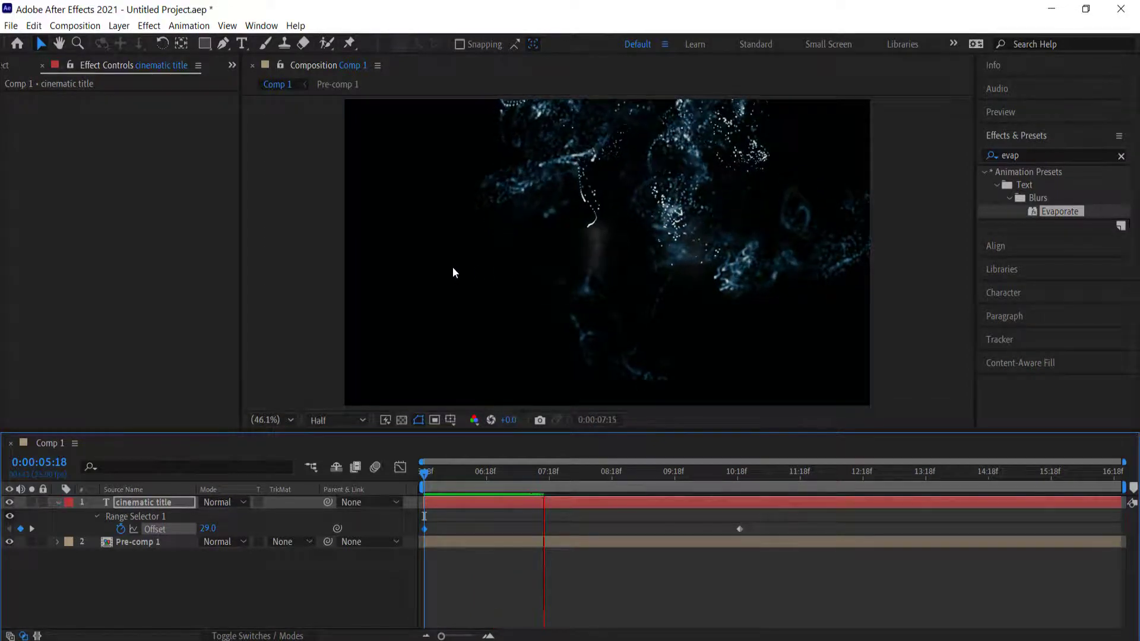
{"action": "left_click_drag", "start_coordinate": [741, 529], "coordinate": [678, 526]}
{"action": "left_click_drag", "start_coordinate": [646, 473], "coordinate": [612, 472]}
{"action": "double_click", "coordinate": [1049, 155]}
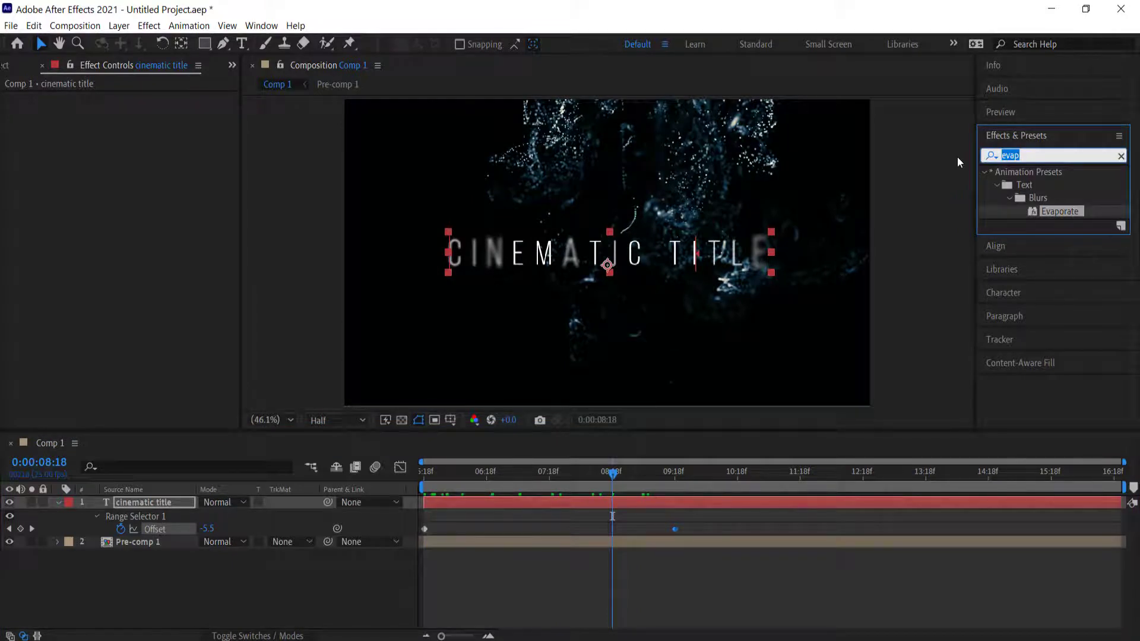
{"action": "type", "text": "dec"}
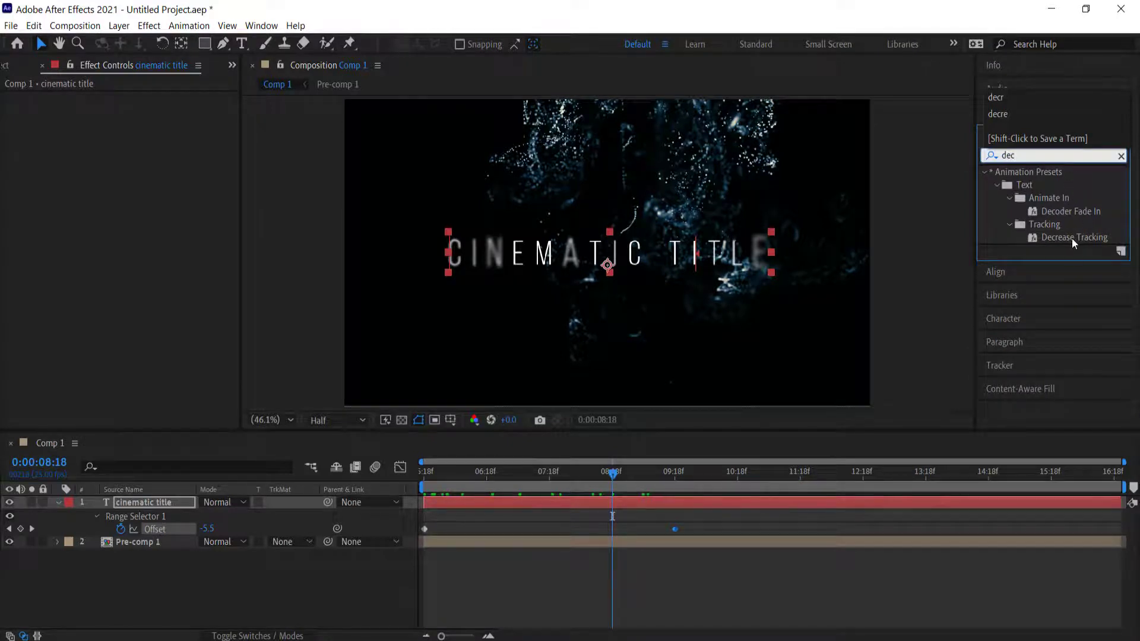
Step: Apply Decrease Tracking to the title, drag its end Tracking Amount keyframe much later, and preview
{"action": "left_click_drag", "start_coordinate": [517, 474], "coordinate": [425, 481]}
{"action": "left_click_drag", "start_coordinate": [1057, 236], "coordinate": [169, 503]}
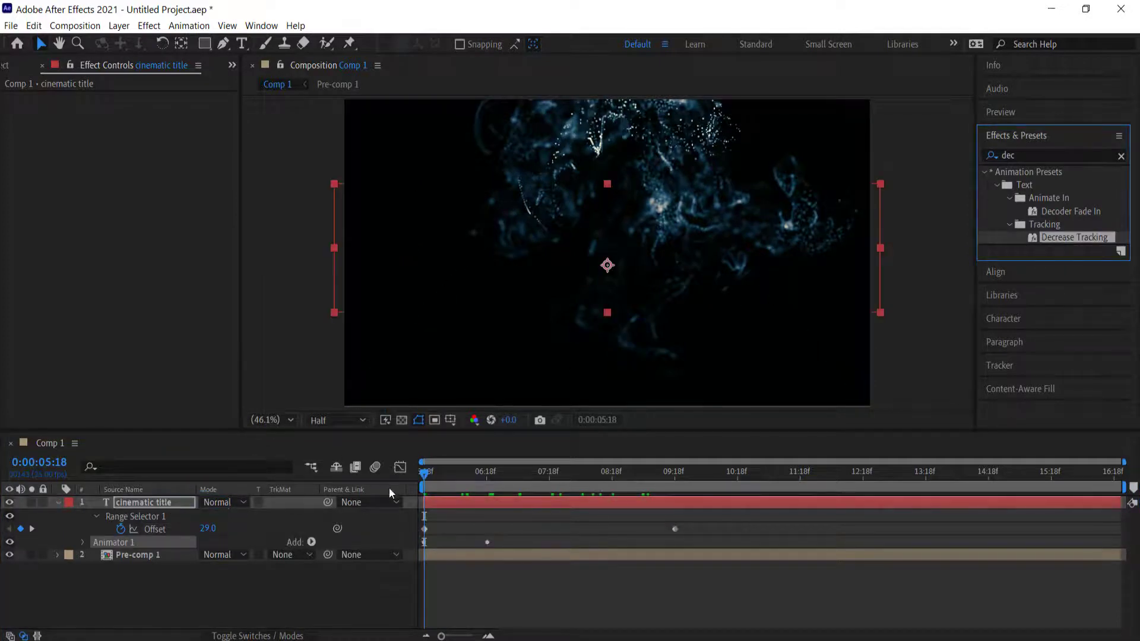
{"action": "left_click", "coordinate": [83, 541]}
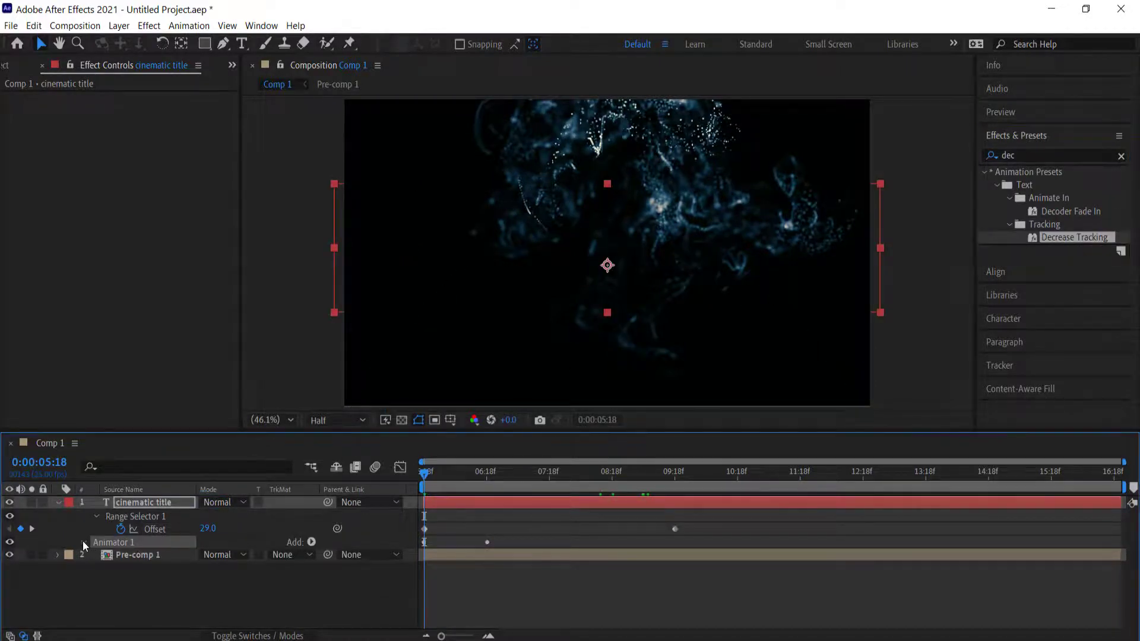
{"action": "left_click_drag", "start_coordinate": [486, 569], "coordinate": [1121, 567]}
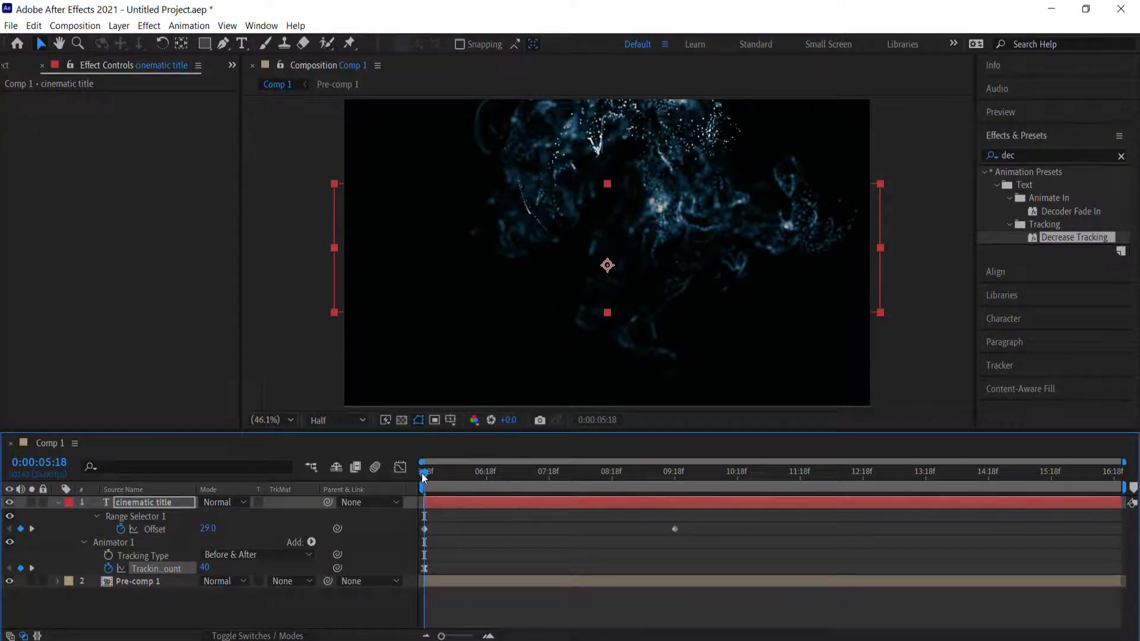
{"action": "key", "text": "space"}
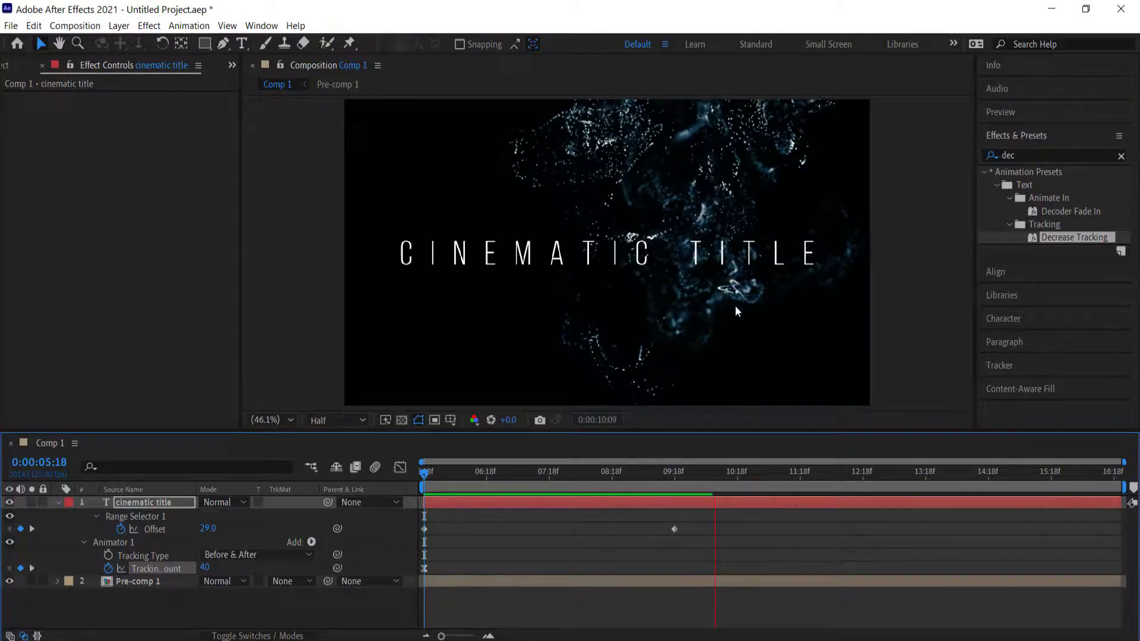
{"action": "key", "text": "space"}
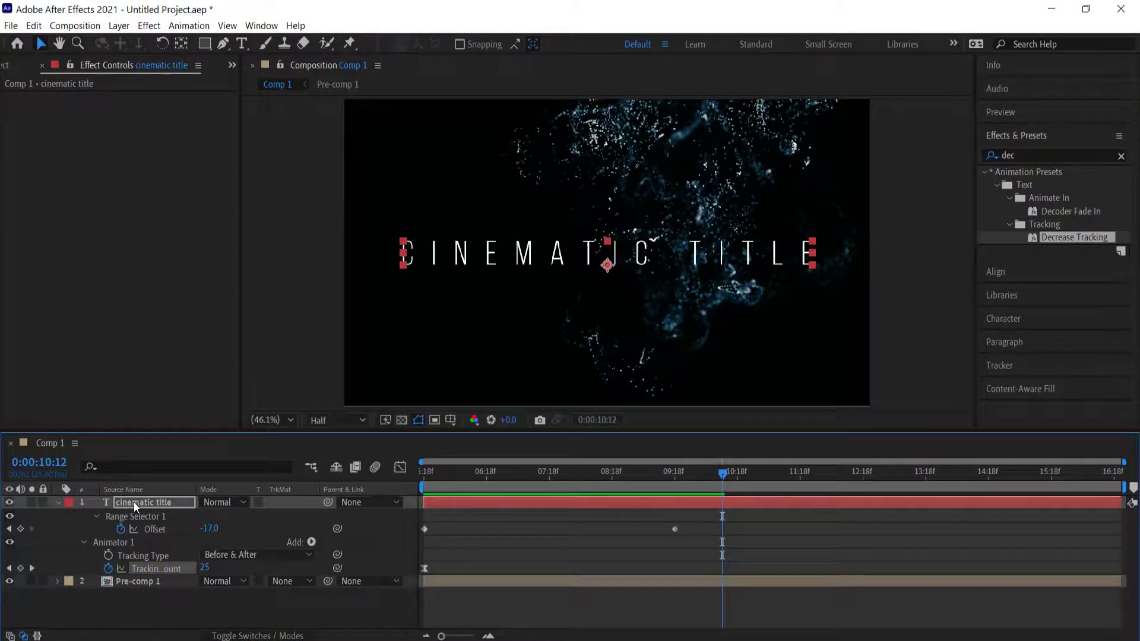
{"action": "left_click", "coordinate": [134, 501]}
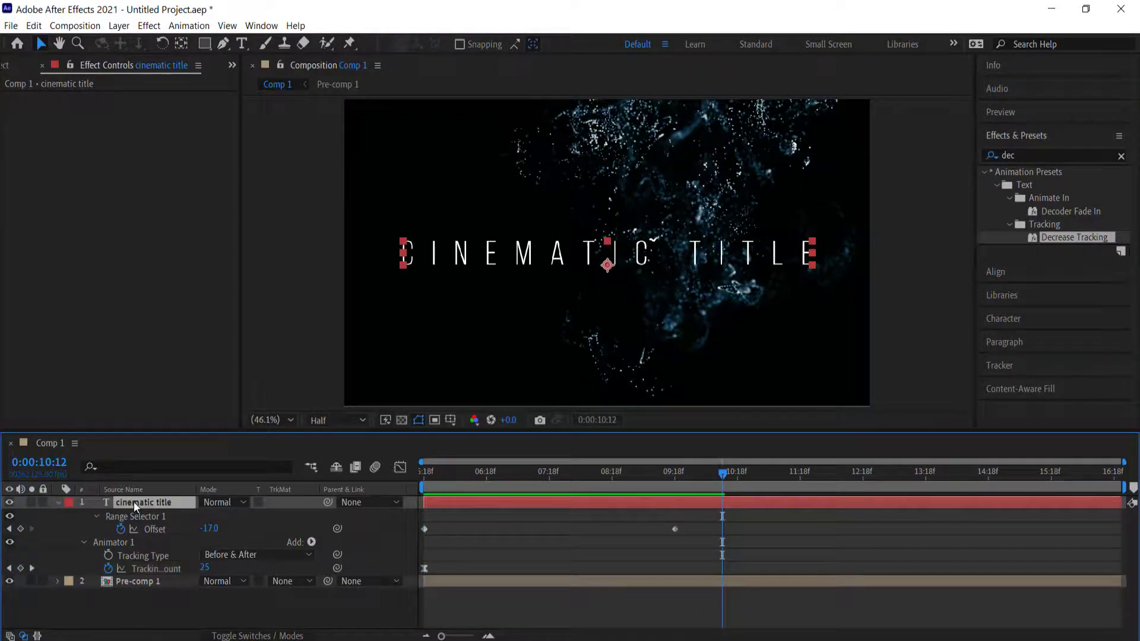
{"action": "left_click", "coordinate": [1122, 157]}
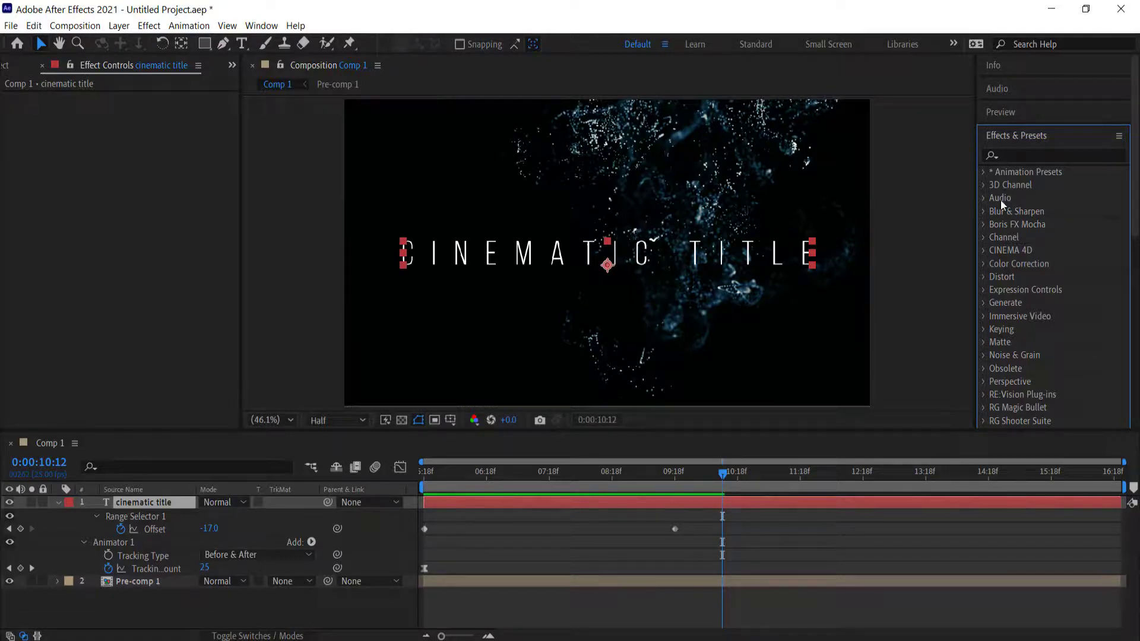
{"action": "left_click_drag", "start_coordinate": [723, 475], "coordinate": [879, 464]}
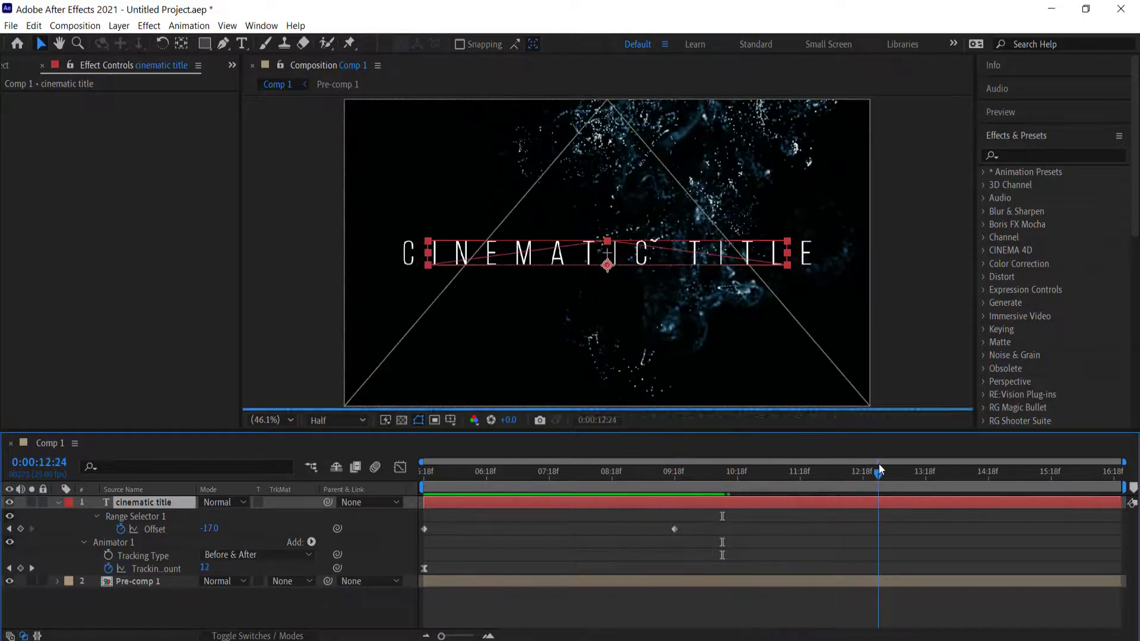